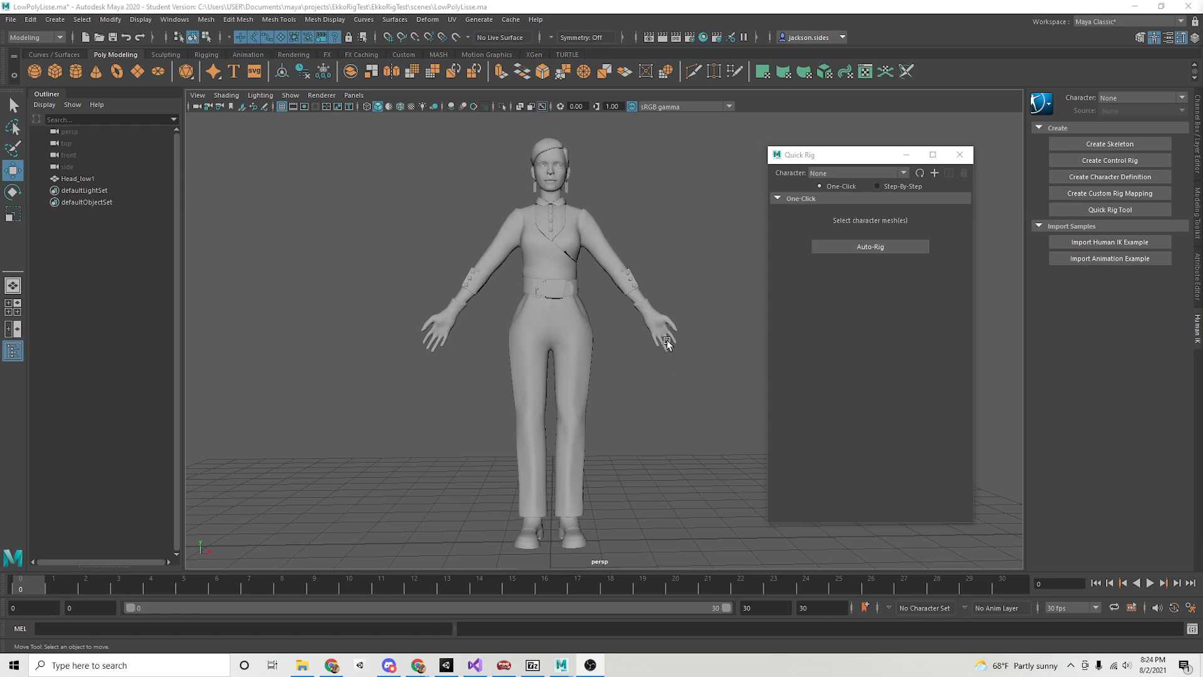
{"action": "left_click_drag", "start_coordinate": [715, 348], "coordinate": [692, 341], "text": "alt"}
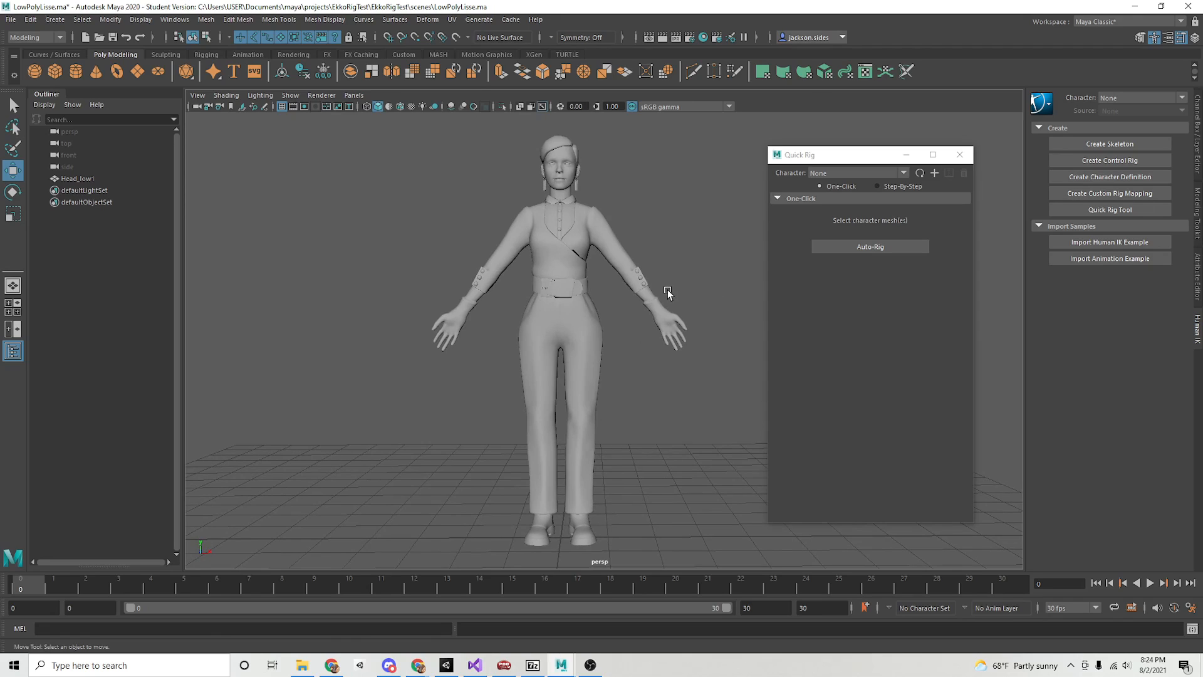
{"action": "middle_click_drag", "start_coordinate": [603, 312], "coordinate": [607, 312], "text": "alt"}
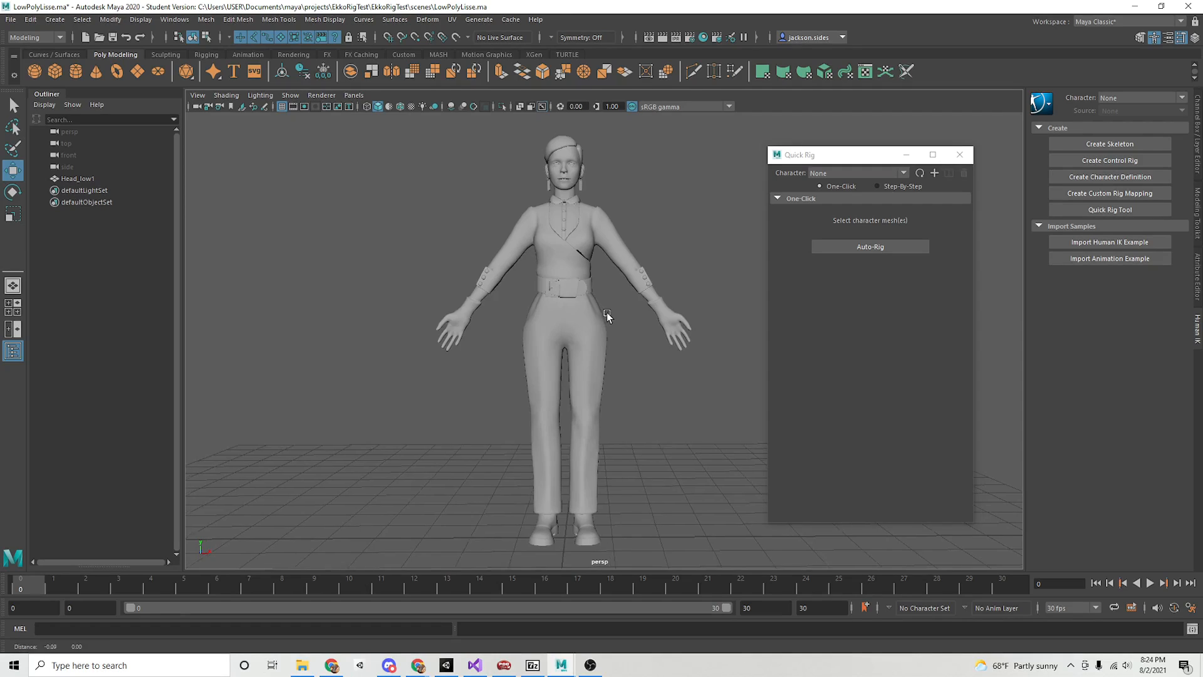
{"action": "left_click_drag", "start_coordinate": [606, 312], "coordinate": [613, 311], "text": "alt"}
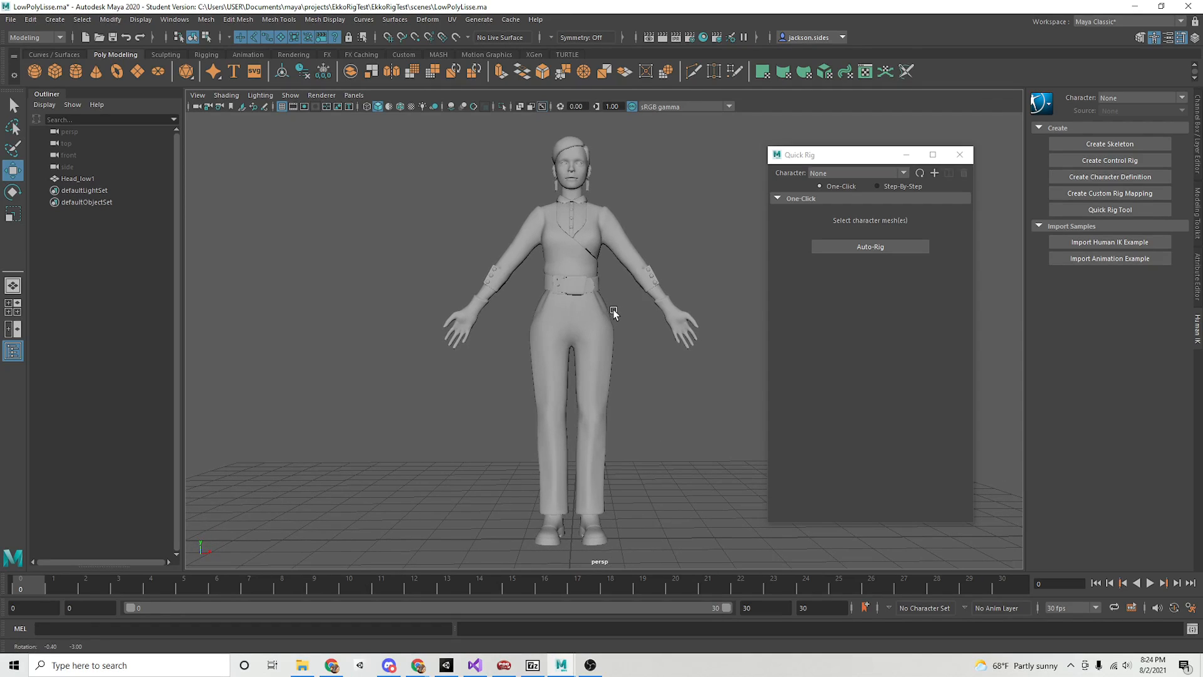
{"action": "middle_click_drag", "start_coordinate": [613, 311], "coordinate": [599, 311], "text": "alt"}
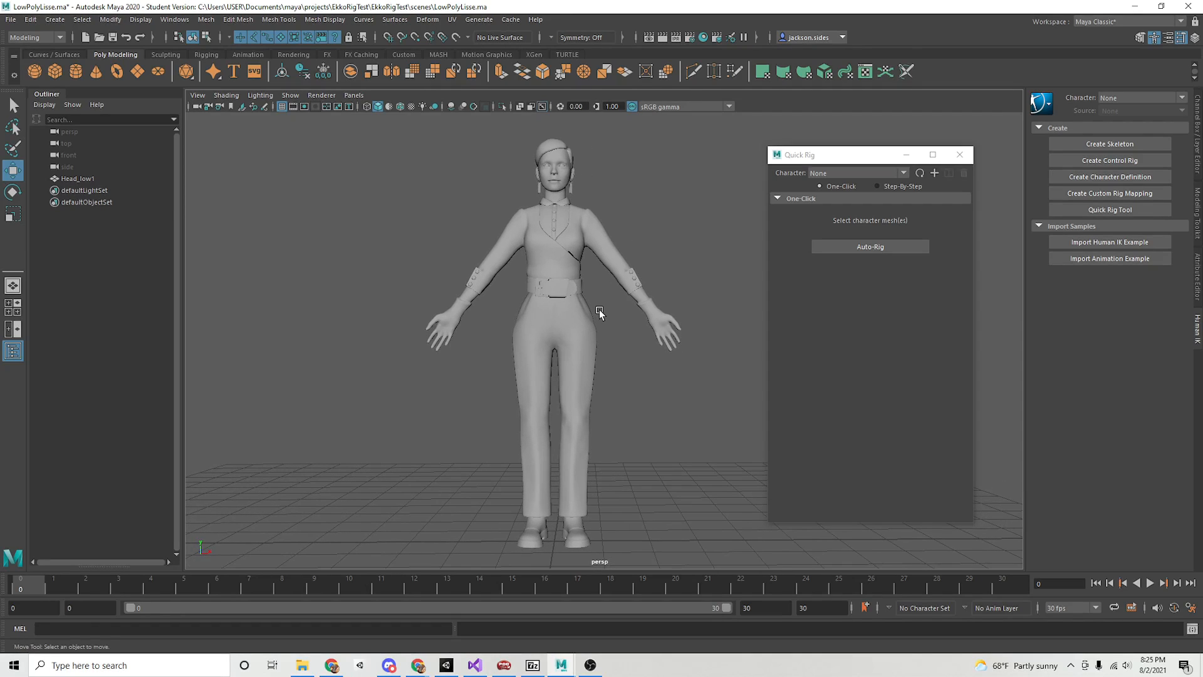
Check the components of the Head_low1 character mesh at the torso and hips, and clear the selection.
{"action": "left_click", "coordinate": [113, 178]}
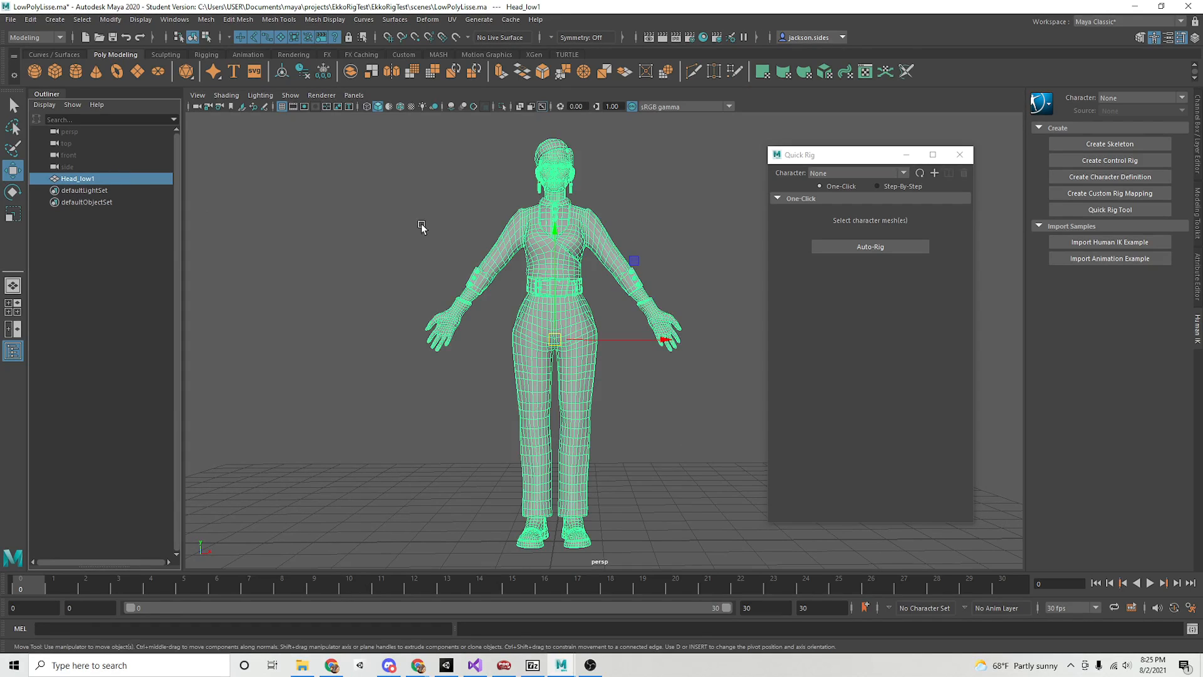
{"action": "mouse_move", "coordinate": [588, 238]}
{"action": "right_mouse_down"}
{"action": "mouse_move", "coordinate": [587, 264]}
{"action": "mouse_move", "coordinate": [657, 219]}
{"action": "right_mouse_up"}
{"action": "double_click", "coordinate": [592, 240]}
{"action": "double_click", "coordinate": [580, 343]}
{"action": "left_click", "coordinate": [685, 188]}
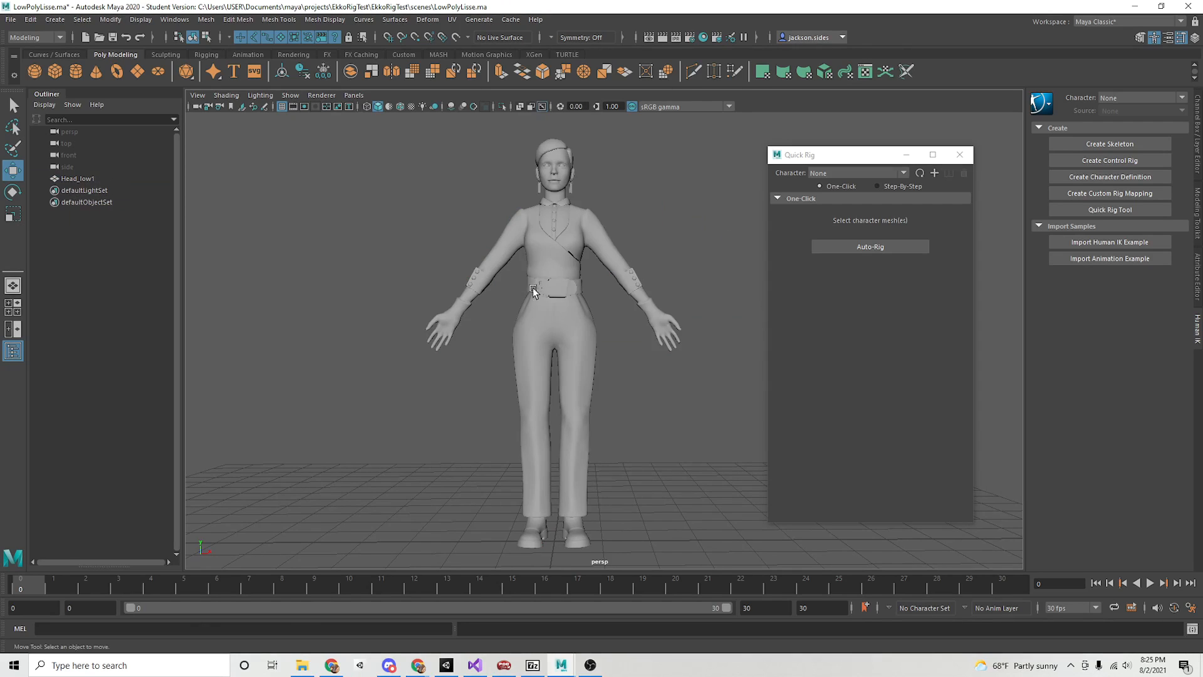
Auto-rig the whole Head_low1 character mesh with the One-Click mode of Quick Rig.
{"action": "left_click_drag", "start_coordinate": [656, 419], "coordinate": [606, 413], "text": "alt"}
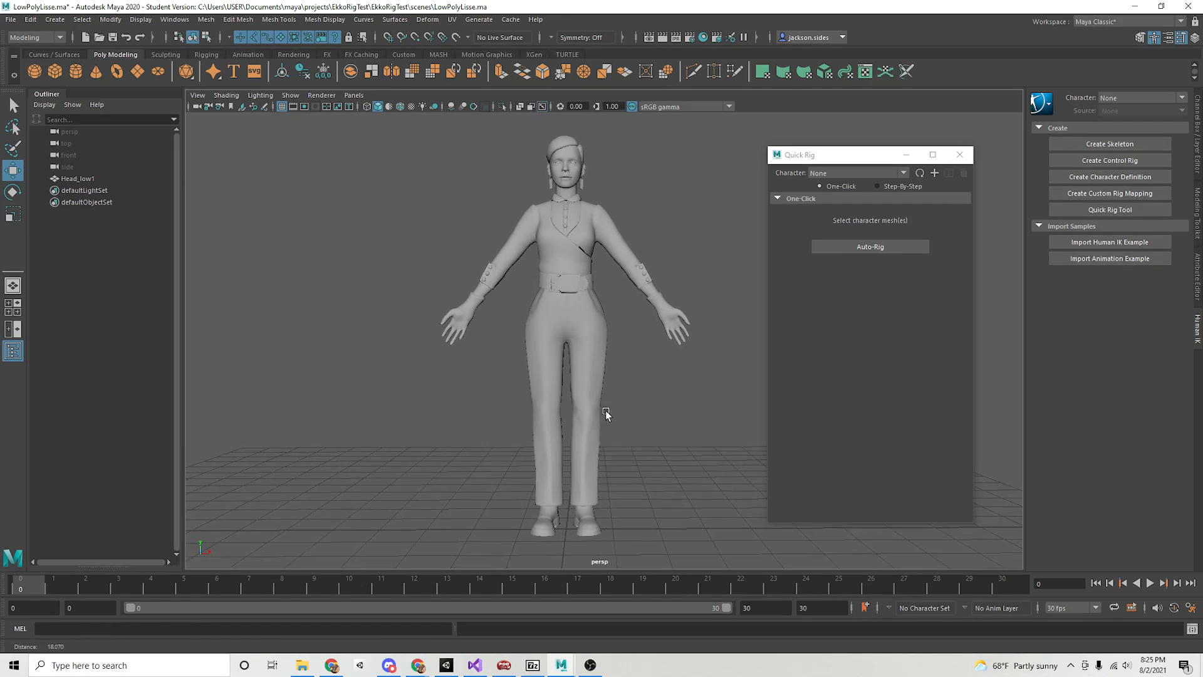
{"action": "middle_click_drag", "start_coordinate": [606, 413], "coordinate": [618, 418], "text": "alt"}
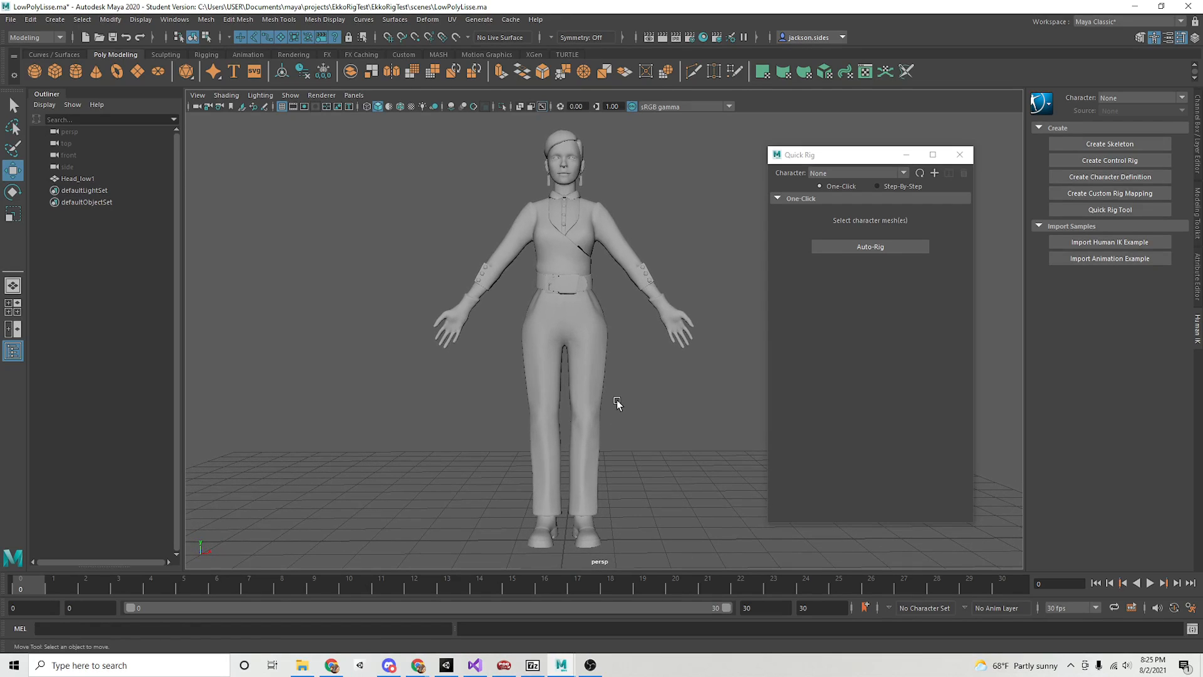
{"action": "left_click", "coordinate": [585, 332]}
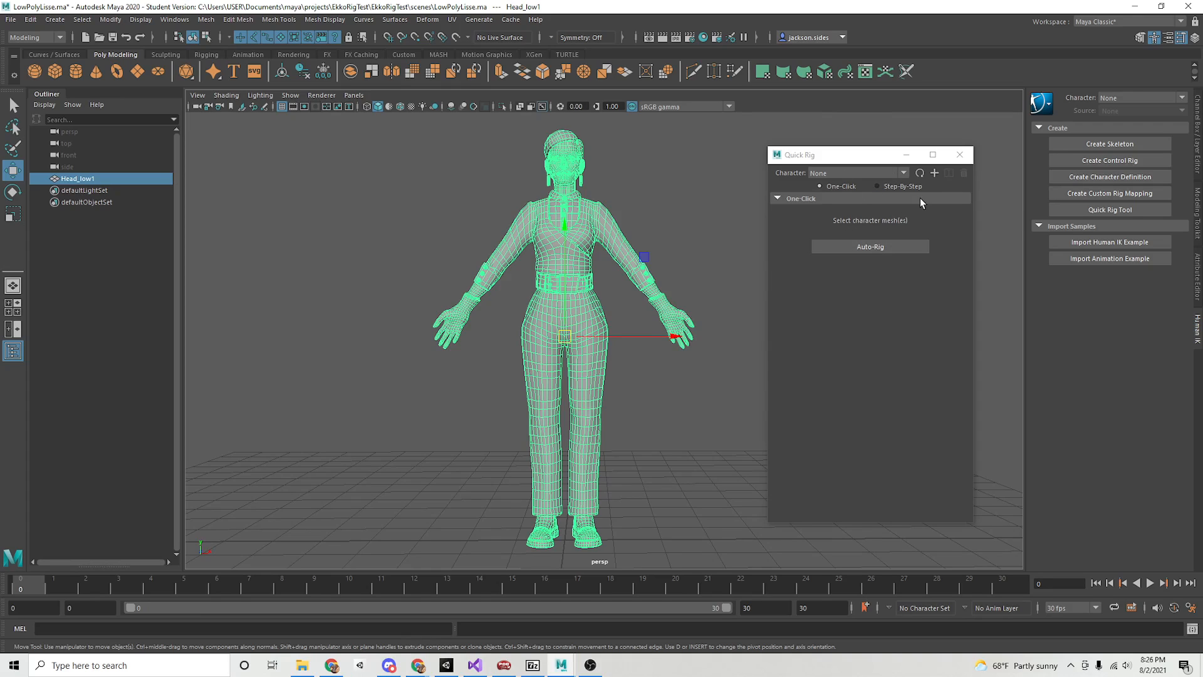
{"action": "left_click", "coordinate": [864, 249]}
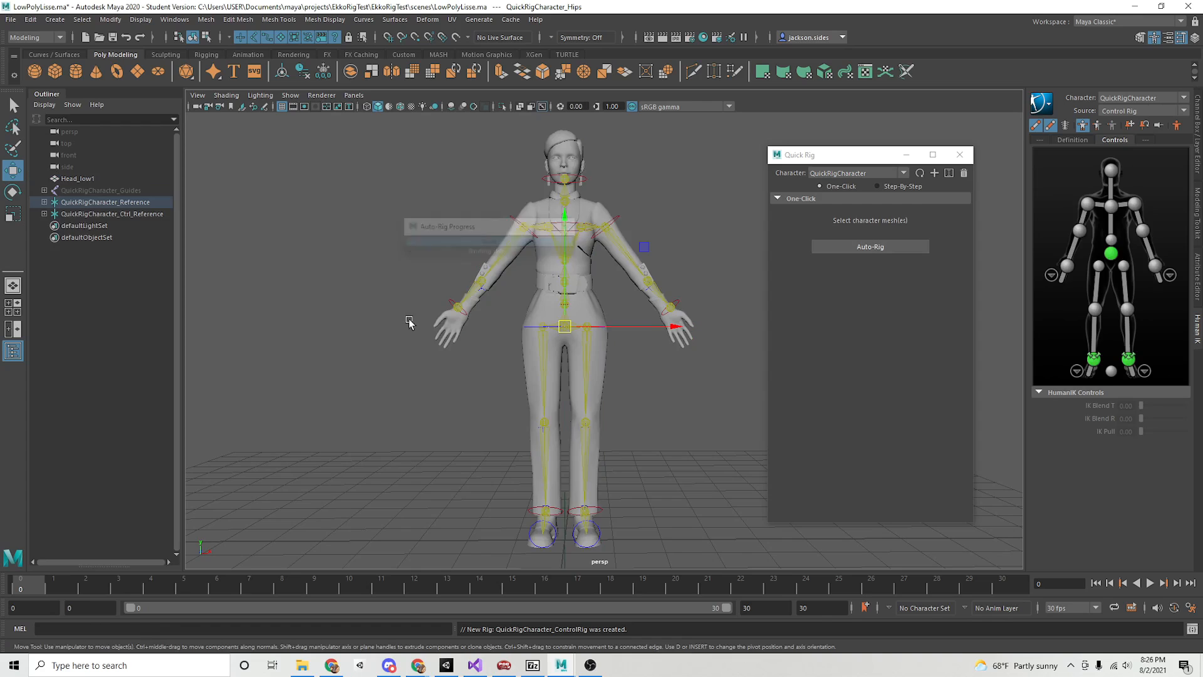
Examine the generated rig from several angles, checking the joint placement in the hips, legs and feet.
{"action": "left_click_drag", "start_coordinate": [627, 298], "coordinate": [619, 332], "text": "alt"}
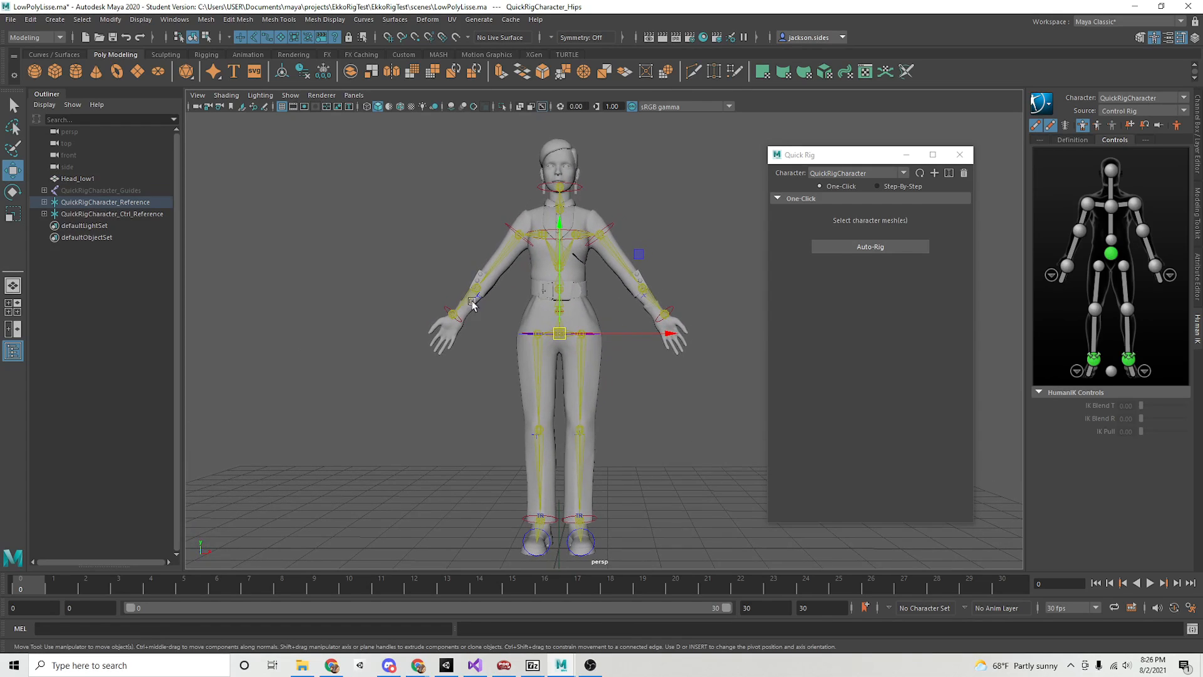
{"action": "right_click_drag", "start_coordinate": [426, 298], "coordinate": [591, 387], "text": "alt"}
{"action": "left_click_drag", "start_coordinate": [591, 388], "coordinate": [629, 419], "text": "alt"}
{"action": "left_click_drag", "start_coordinate": [623, 276], "coordinate": [544, 389], "text": "alt"}
{"action": "middle_click_drag", "start_coordinate": [560, 432], "coordinate": [567, 245], "text": "alt"}
{"action": "right_click_drag", "start_coordinate": [483, 307], "coordinate": [414, 335], "text": "alt"}
{"action": "left_click_drag", "start_coordinate": [514, 357], "coordinate": [639, 380], "text": "alt"}
{"action": "middle_click_drag", "start_coordinate": [593, 424], "coordinate": [603, 328], "text": "alt"}
{"action": "left_click_drag", "start_coordinate": [463, 348], "coordinate": [572, 366], "text": "alt"}
{"action": "right_click_drag", "start_coordinate": [579, 376], "coordinate": [523, 432], "text": "alt"}
{"action": "middle_click_drag", "start_coordinate": [532, 442], "coordinate": [501, 341], "text": "alt"}
{"action": "left_click_drag", "start_coordinate": [585, 357], "coordinate": [467, 368], "text": "alt"}
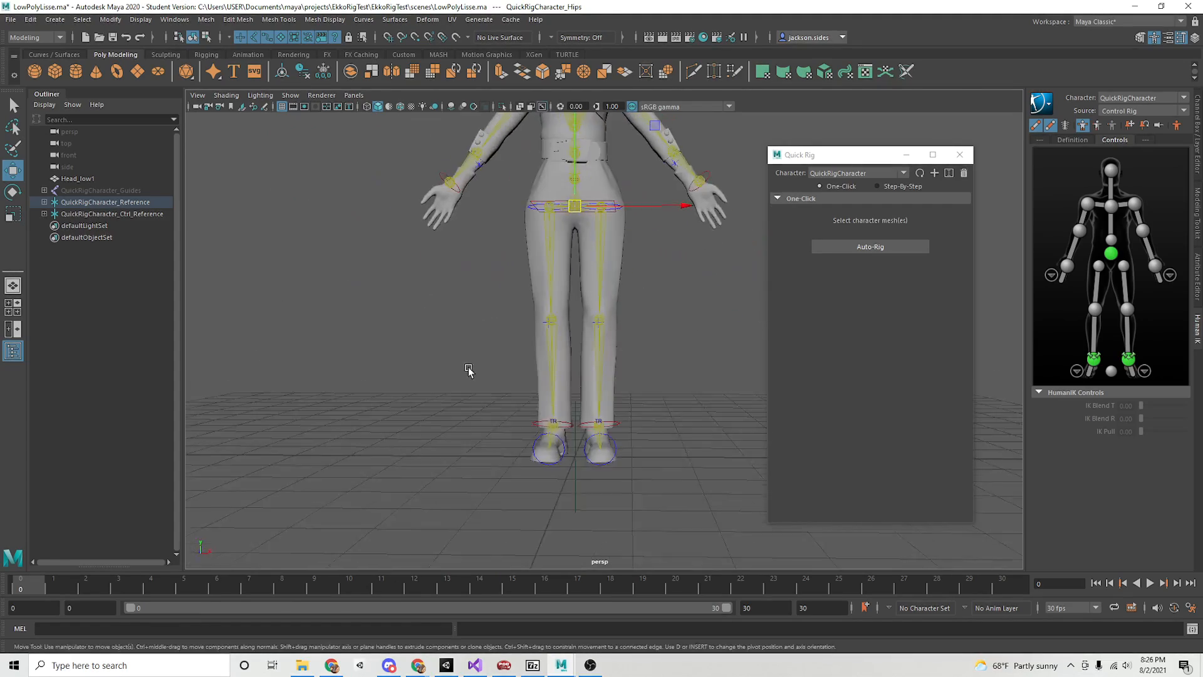
{"action": "middle_click_drag", "start_coordinate": [467, 368], "coordinate": [456, 433], "text": "alt"}
{"action": "left_click_drag", "start_coordinate": [456, 432], "coordinate": [531, 434], "text": "alt"}
{"action": "middle_click_drag", "start_coordinate": [538, 435], "coordinate": [515, 434], "text": "alt"}
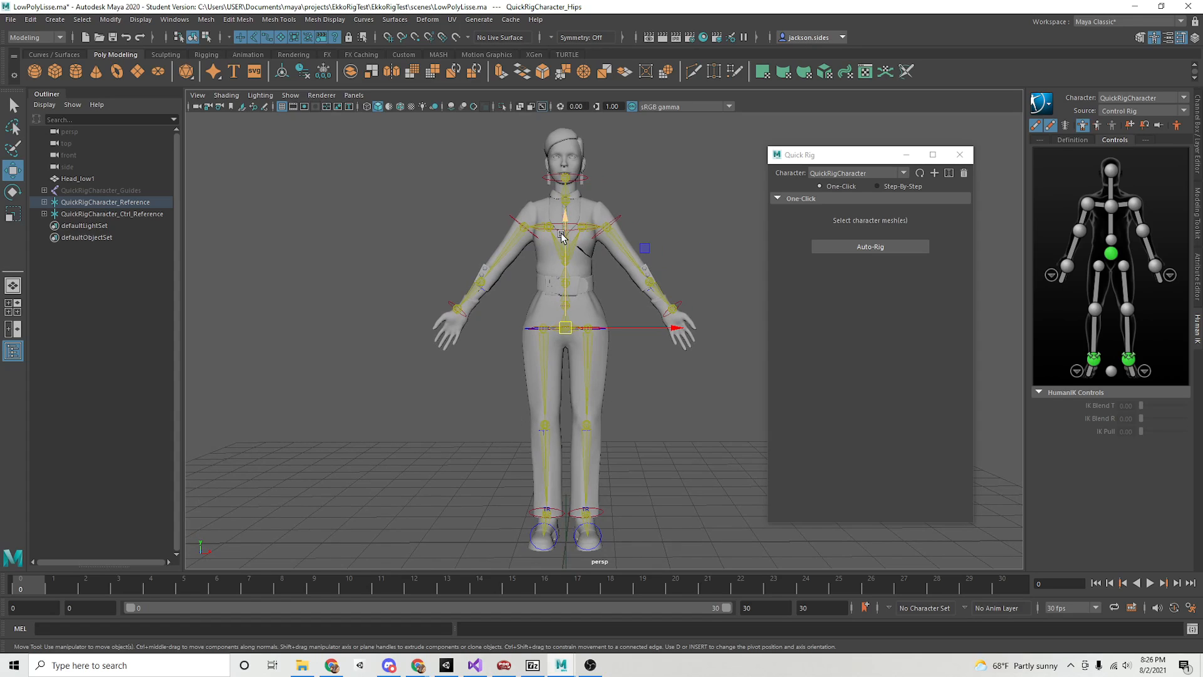
Examine how the spine, shoulder, arm and hip joints sit inside the character mesh from the side and front.
{"action": "right_click_drag", "start_coordinate": [418, 411], "coordinate": [677, 431], "text": "alt"}
{"action": "left_click_drag", "start_coordinate": [683, 434], "coordinate": [610, 435], "text": "alt"}
{"action": "middle_click_drag", "start_coordinate": [574, 214], "coordinate": [552, 359], "text": "alt"}
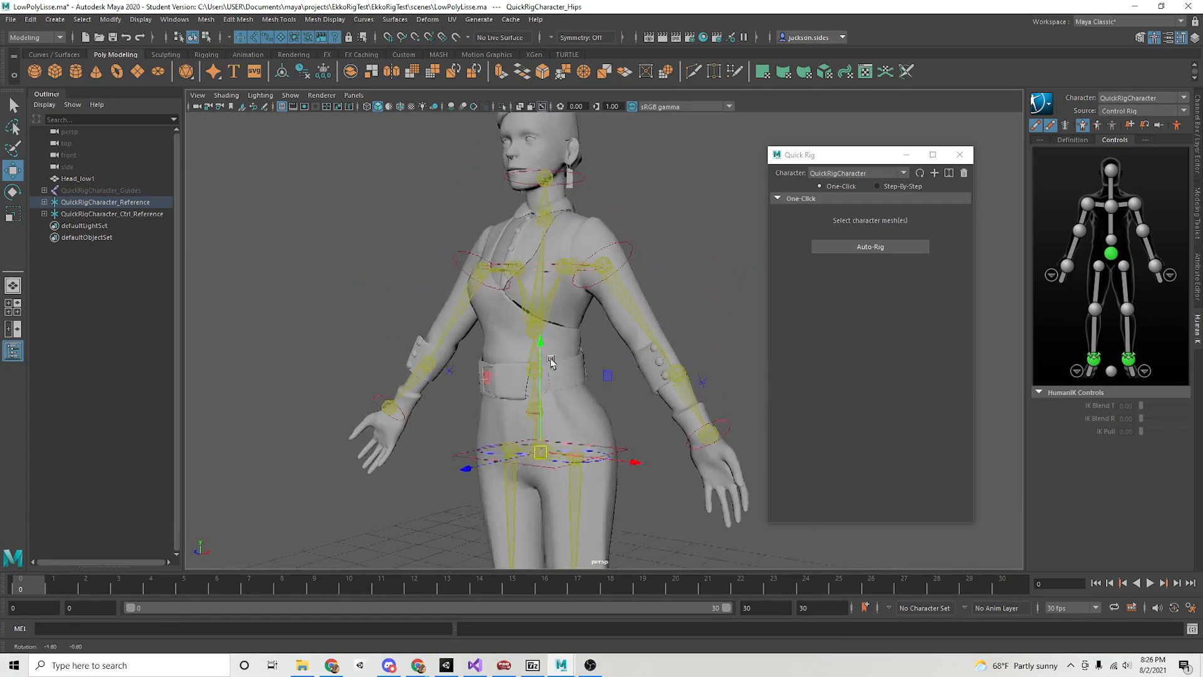
{"action": "left_click_drag", "start_coordinate": [537, 364], "coordinate": [589, 349], "text": "alt"}
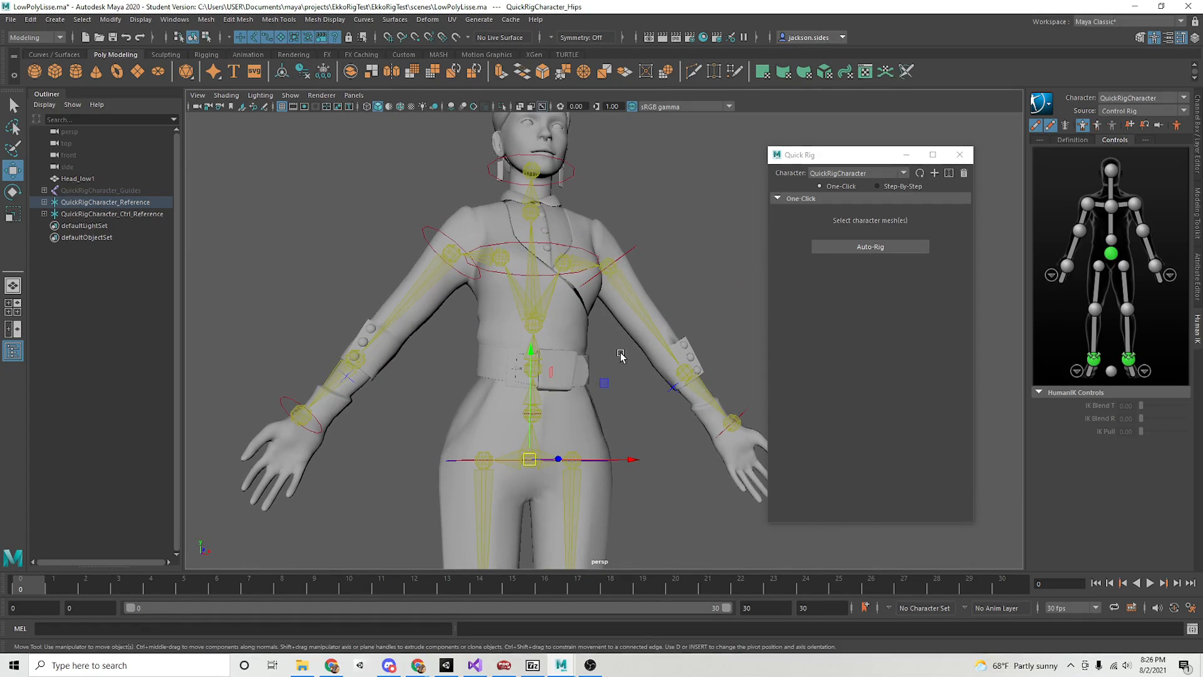
{"action": "right_click_drag", "start_coordinate": [620, 359], "coordinate": [645, 426], "text": "alt"}
{"action": "left_click_drag", "start_coordinate": [646, 426], "coordinate": [660, 426], "text": "alt"}
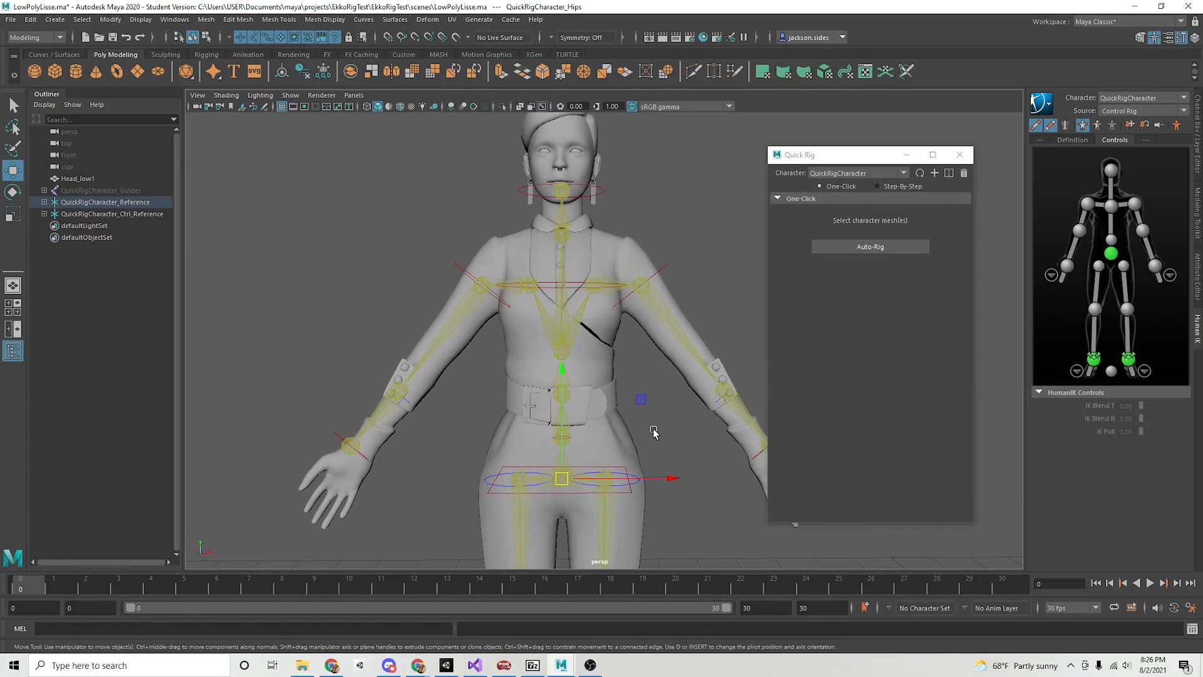
{"action": "middle_click_drag", "start_coordinate": [652, 429], "coordinate": [657, 397], "text": "alt"}
{"action": "right_click_drag", "start_coordinate": [655, 398], "coordinate": [582, 405], "text": "alt"}
{"action": "middle_click_drag", "start_coordinate": [623, 416], "coordinate": [621, 277], "text": "alt"}
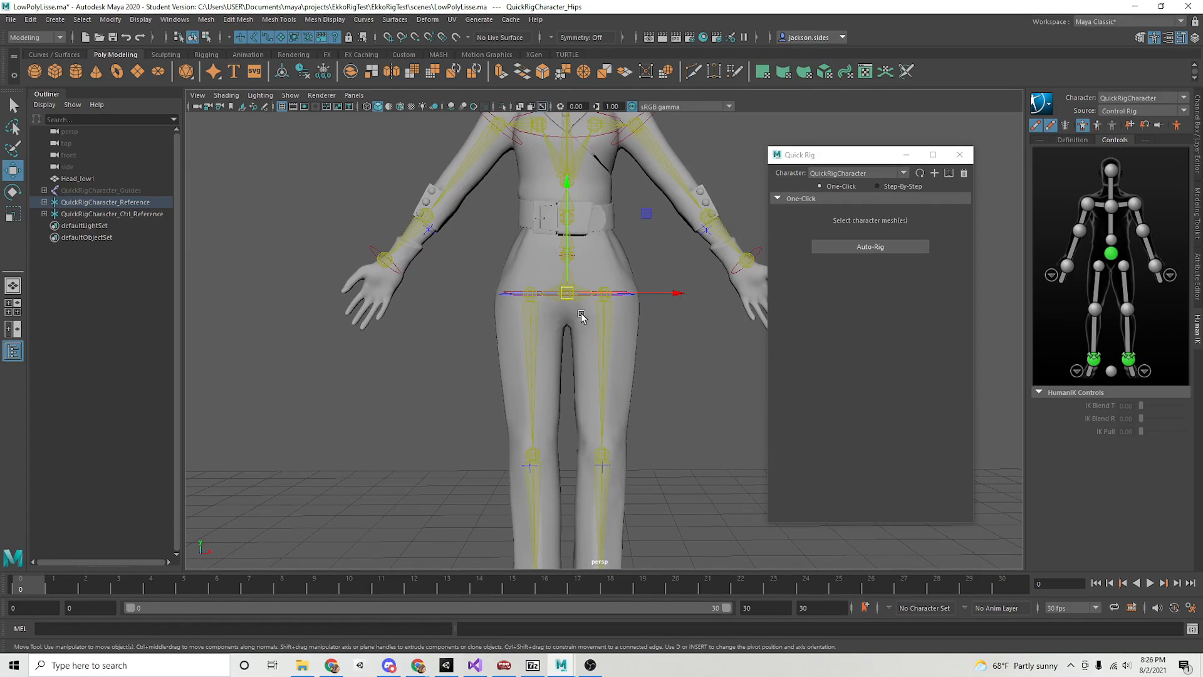
{"action": "right_click_drag", "start_coordinate": [588, 330], "coordinate": [580, 389], "text": "alt"}
{"action": "mouse_move", "coordinate": [579, 389]}
{"action": "left_mouse_down", "text": "alt"}
{"action": "mouse_move", "coordinate": [500, 395]}
{"action": "mouse_move", "coordinate": [652, 397]}
{"action": "mouse_move", "coordinate": [583, 400]}
{"action": "left_mouse_up", "text": "alt"}
{"action": "middle_click_drag", "start_coordinate": [583, 401], "coordinate": [575, 421], "text": "alt"}
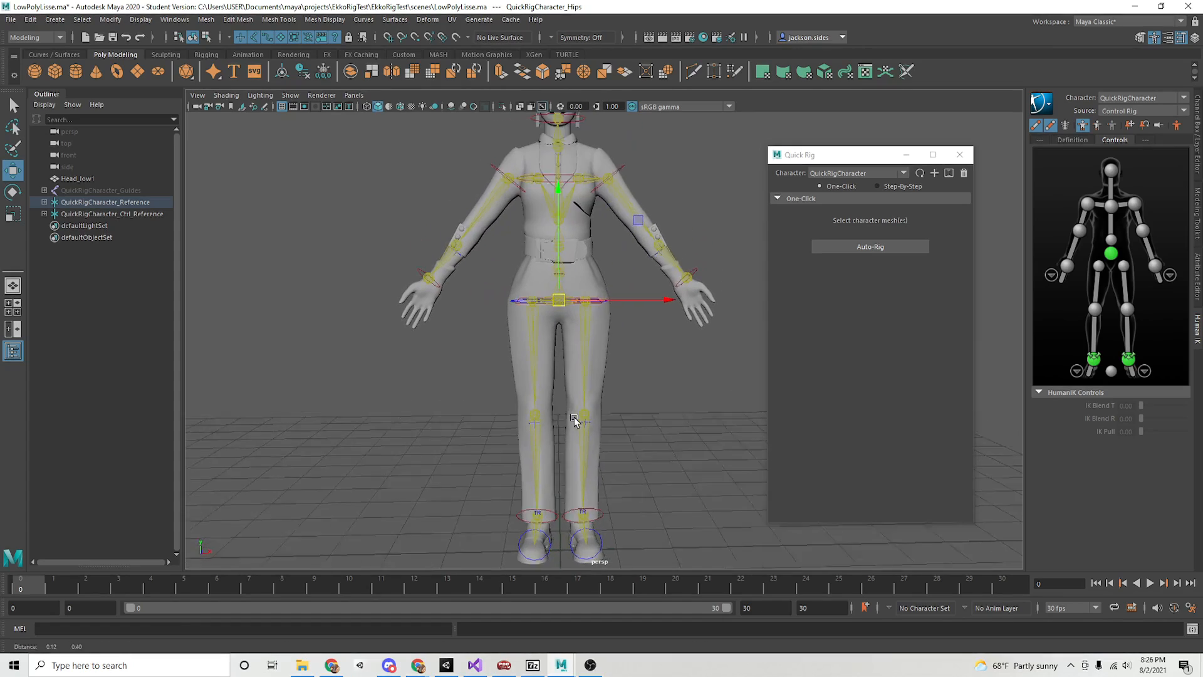
{"action": "right_click_drag", "start_coordinate": [575, 422], "coordinate": [503, 422], "text": "alt"}
{"action": "middle_click_drag", "start_coordinate": [502, 423], "coordinate": [503, 434], "text": "alt"}
{"action": "left_click_drag", "start_coordinate": [503, 434], "coordinate": [504, 435], "text": "alt"}
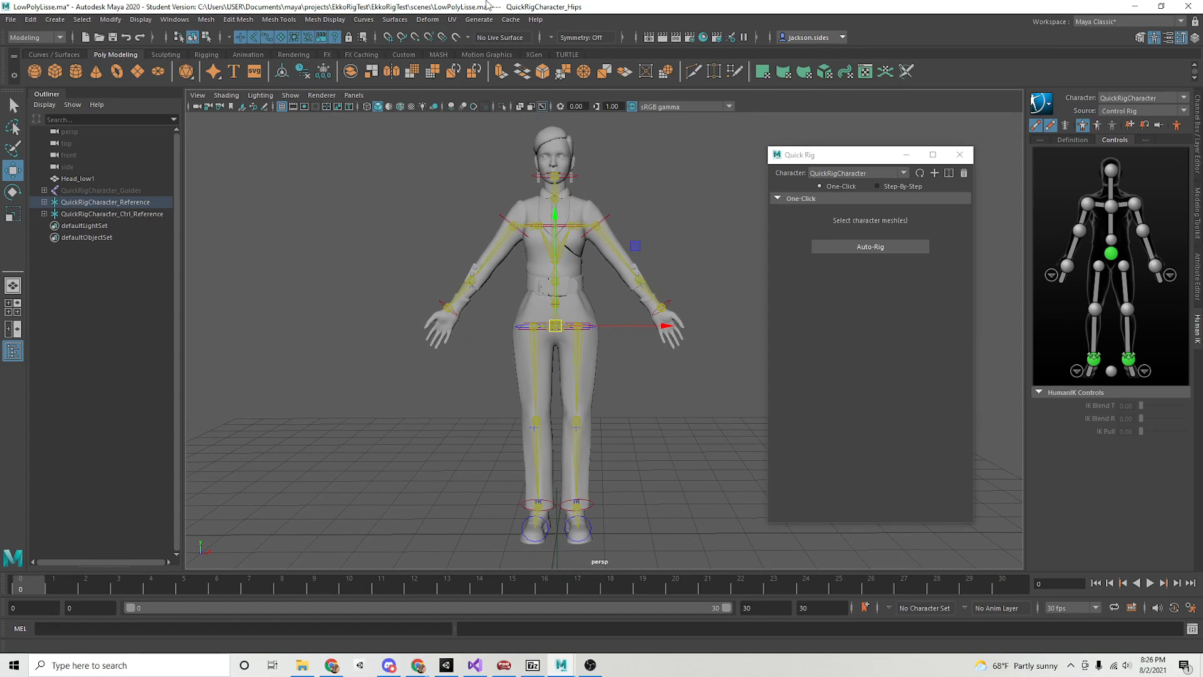
Select the Head_low1 mesh together with QuickRigCharacter_Guides and open the Export Selection options.
{"action": "left_click", "coordinate": [113, 179]}
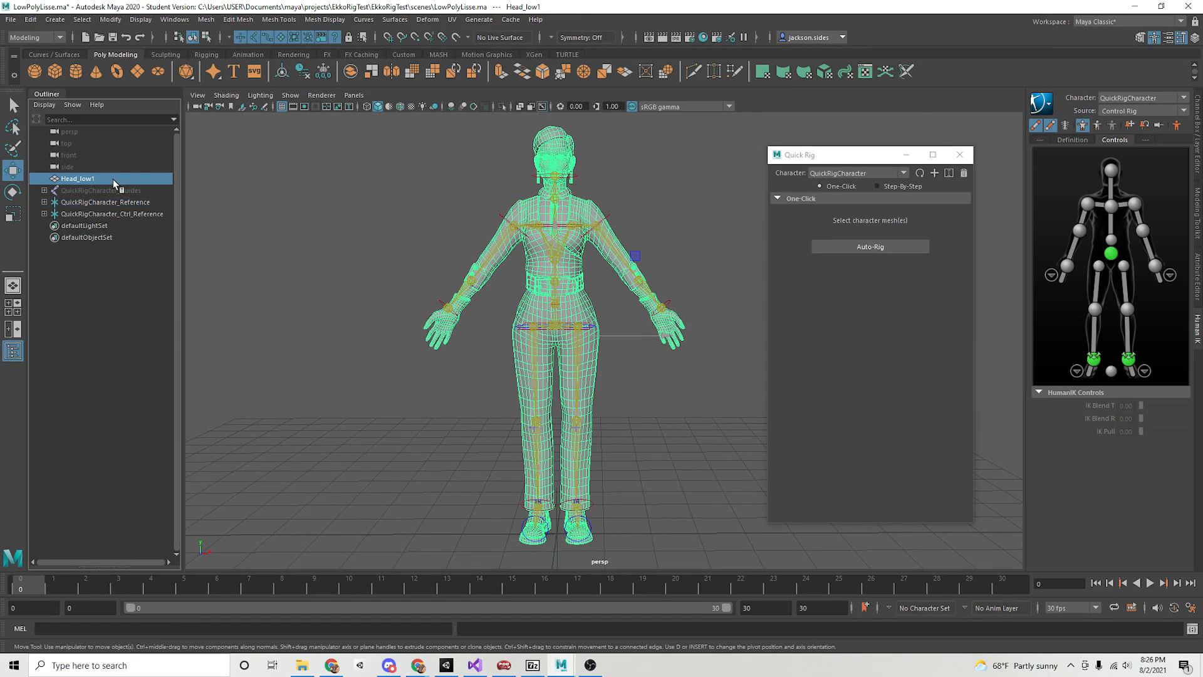
{"action": "left_click", "coordinate": [95, 185], "text": "ctrl"}
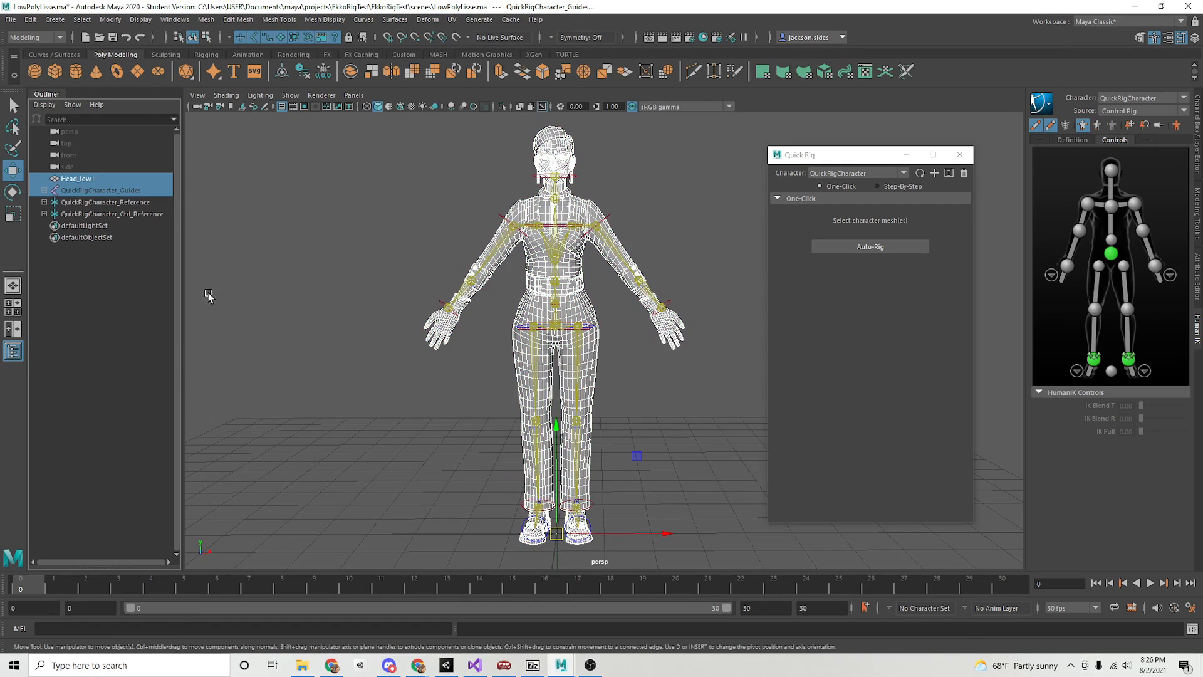
{"action": "left_click", "coordinate": [28, 22]}
{"action": "mouse_move", "coordinate": [11, 20]}
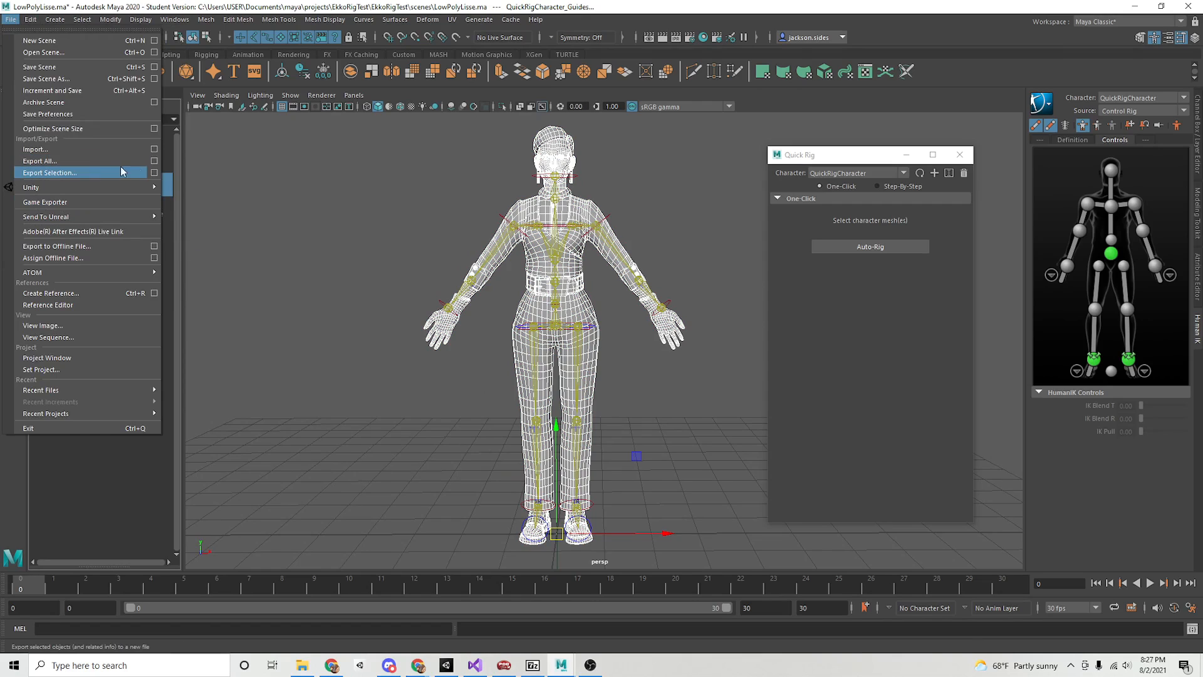
{"action": "left_click", "coordinate": [154, 173]}
{"action": "left_click_drag", "start_coordinate": [444, 109], "coordinate": [500, 117]}
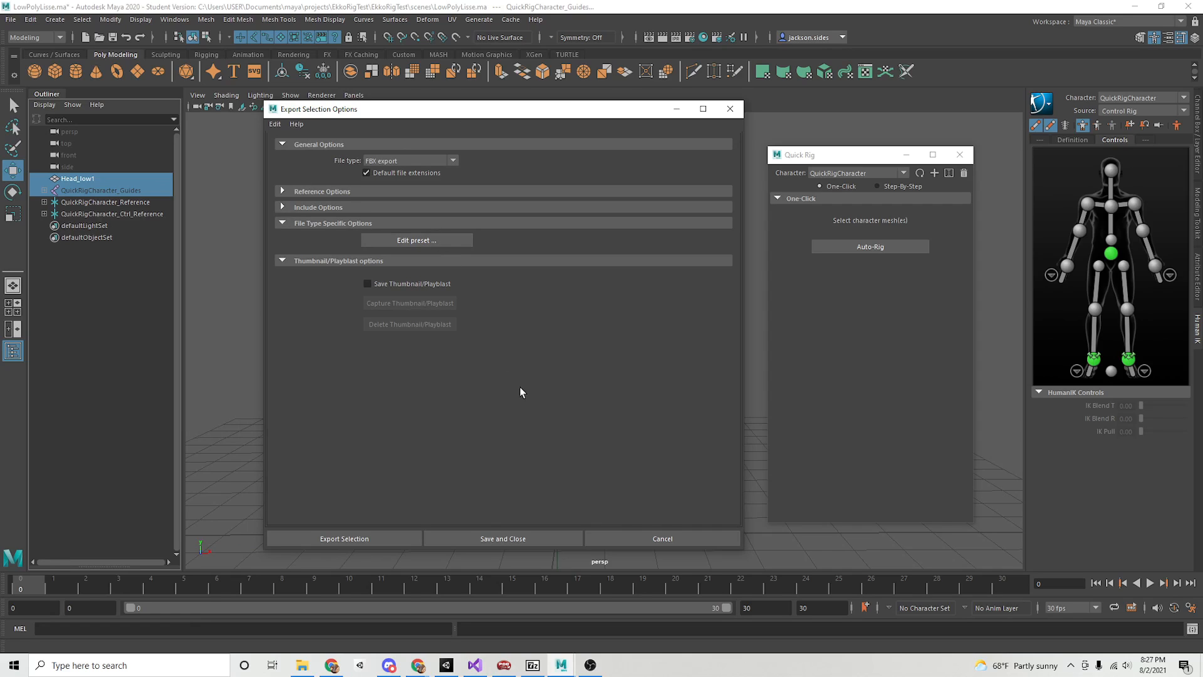
Review the FBX export preset's geometry, animation, deformed models, connections and units settings, and close the preset editor.
{"action": "left_click", "coordinate": [415, 239]}
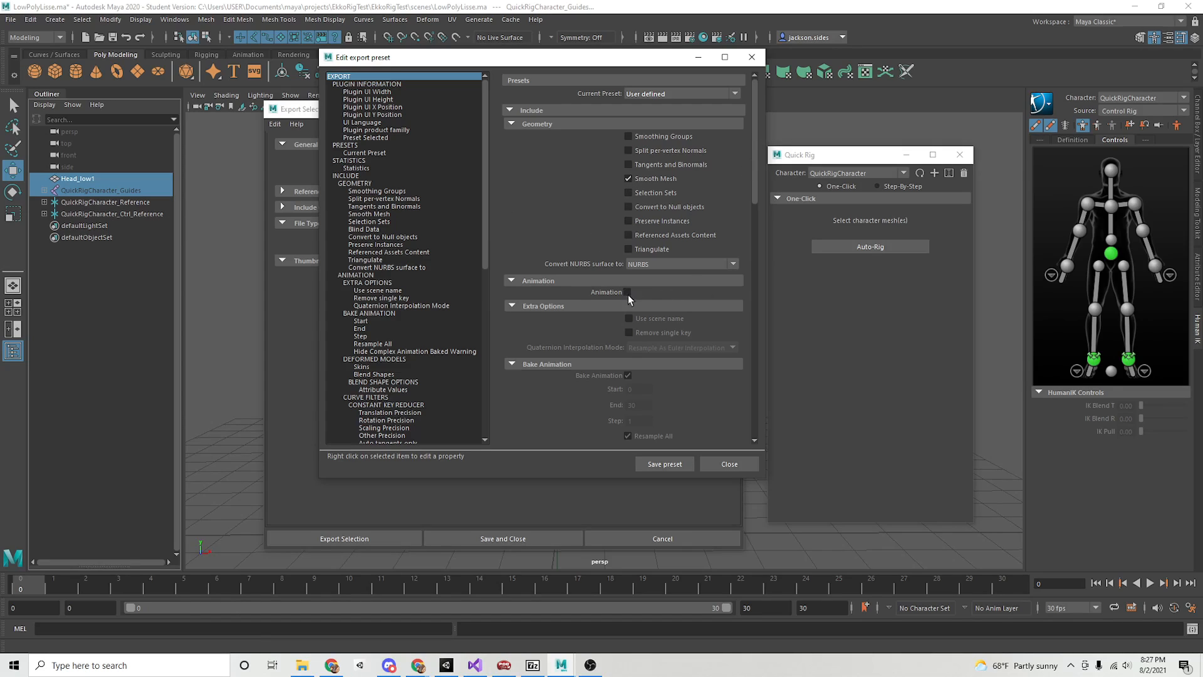
{"action": "scroll", "coordinate": [755, 168], "scroll_direction": "down", "scroll_amount": 3}
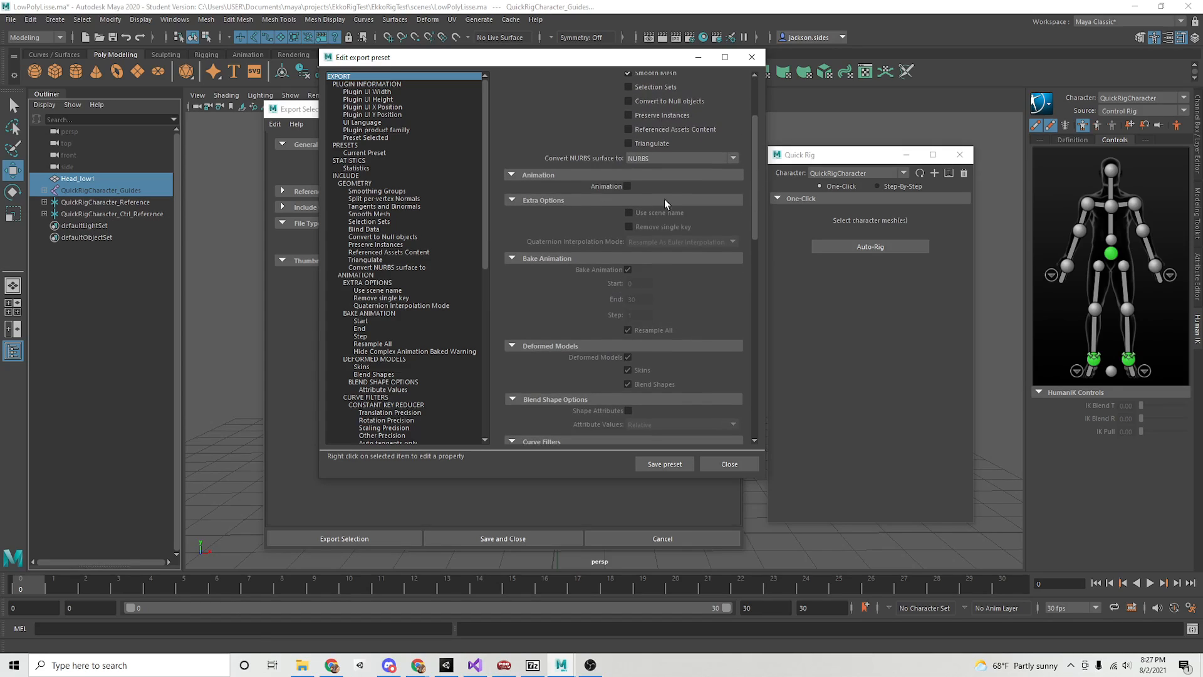
{"action": "left_click_drag", "start_coordinate": [757, 188], "coordinate": [755, 210]}
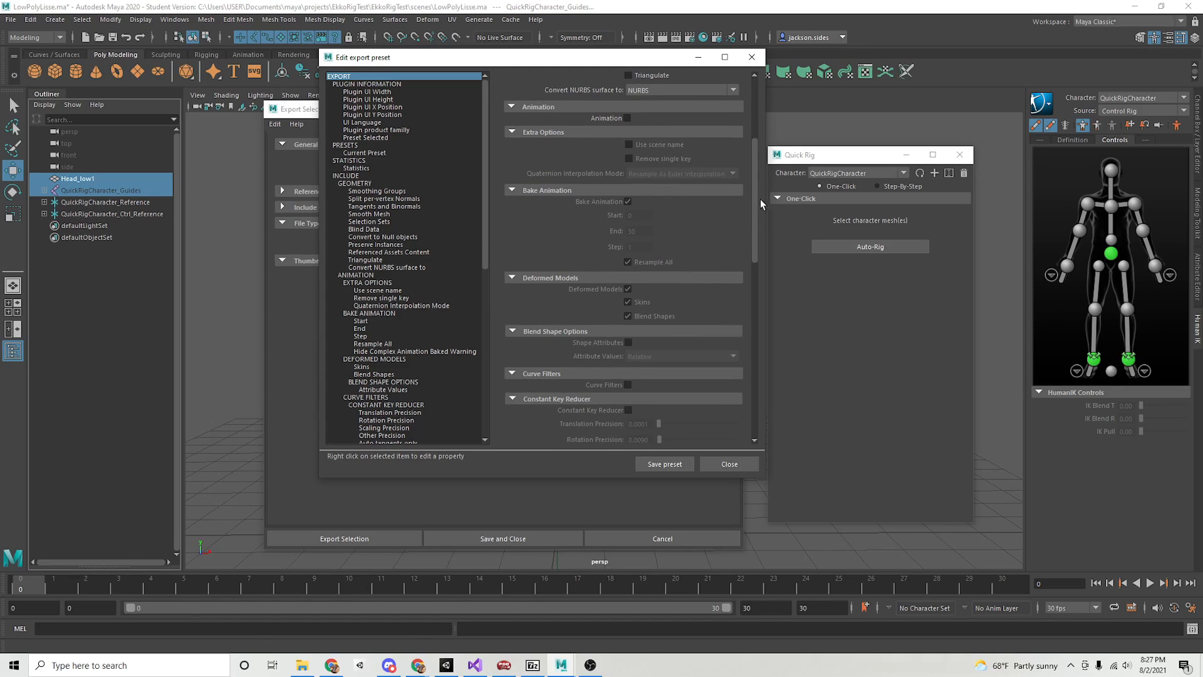
{"action": "scroll", "coordinate": [757, 163], "scroll_direction": "down", "scroll_amount": 7}
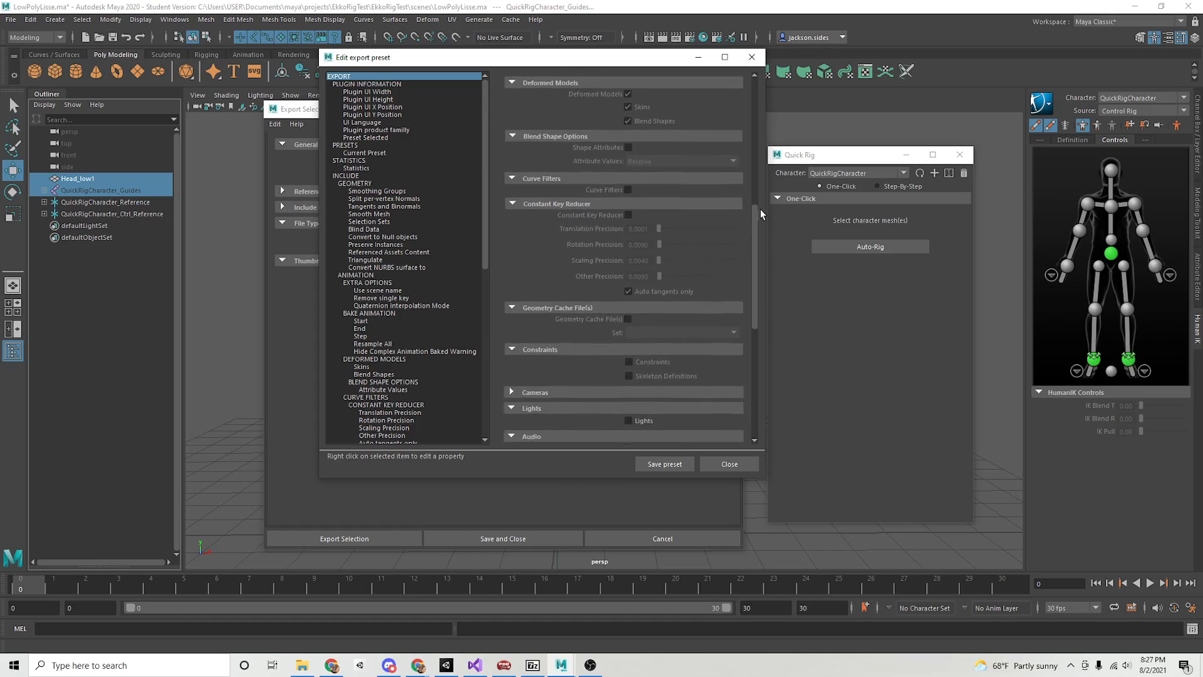
{"action": "left_click_drag", "start_coordinate": [754, 287], "coordinate": [754, 336]}
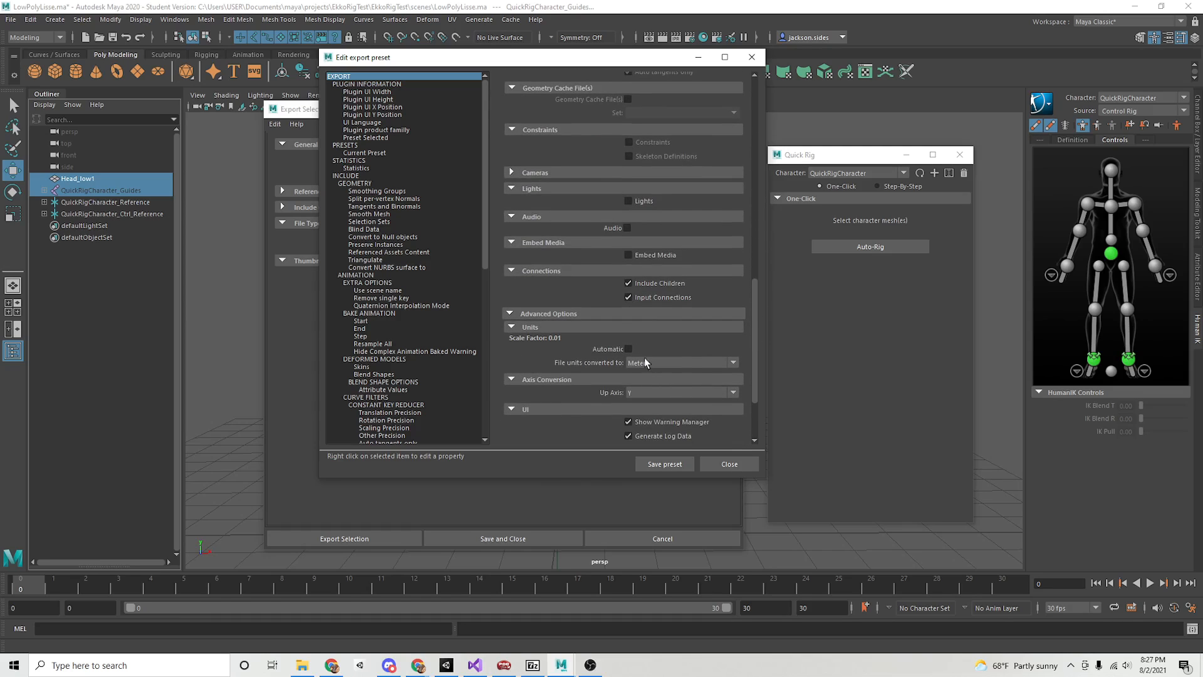
{"action": "left_click_drag", "start_coordinate": [753, 380], "coordinate": [758, 174]}
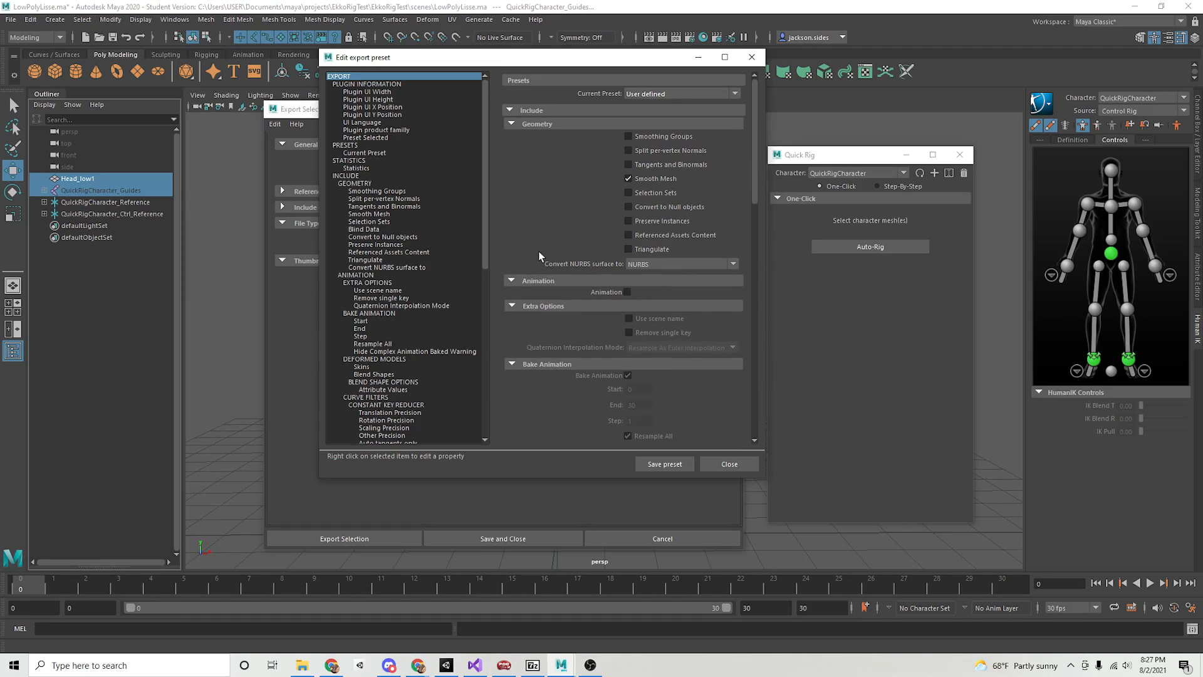
{"action": "left_click", "coordinate": [723, 464]}
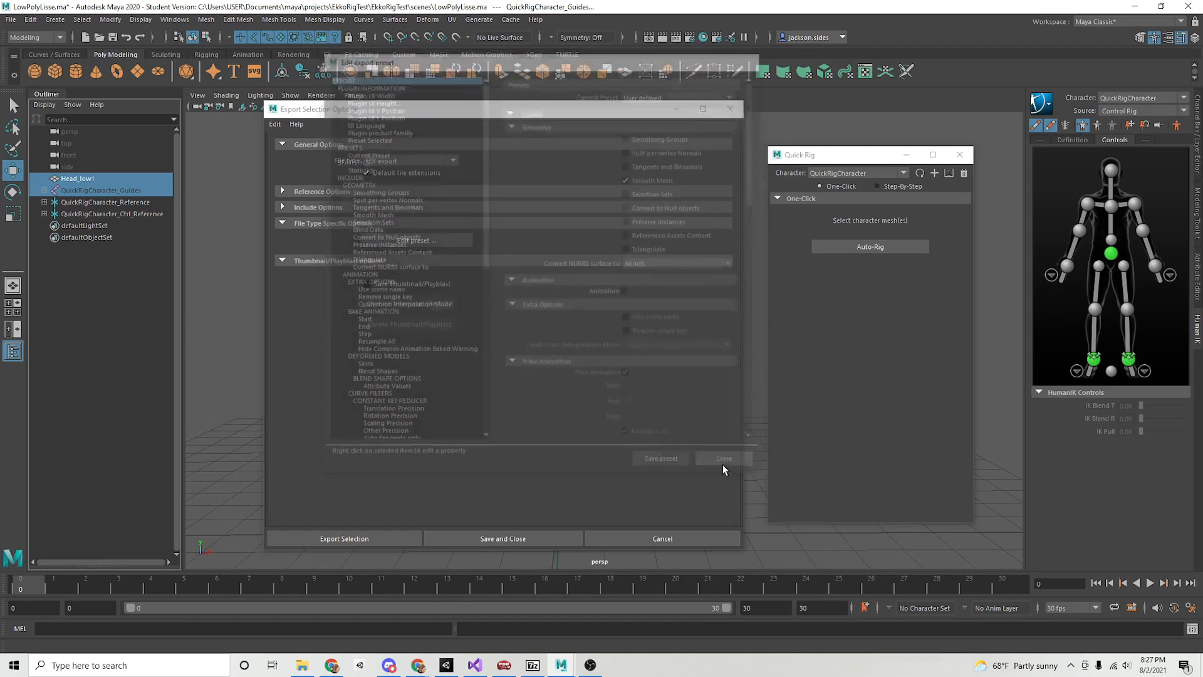
Export the selection as LisseModel1TestRig2.fbx into the project's Assets/Characters folder and dismiss the export warnings.
{"action": "left_click", "coordinate": [366, 534]}
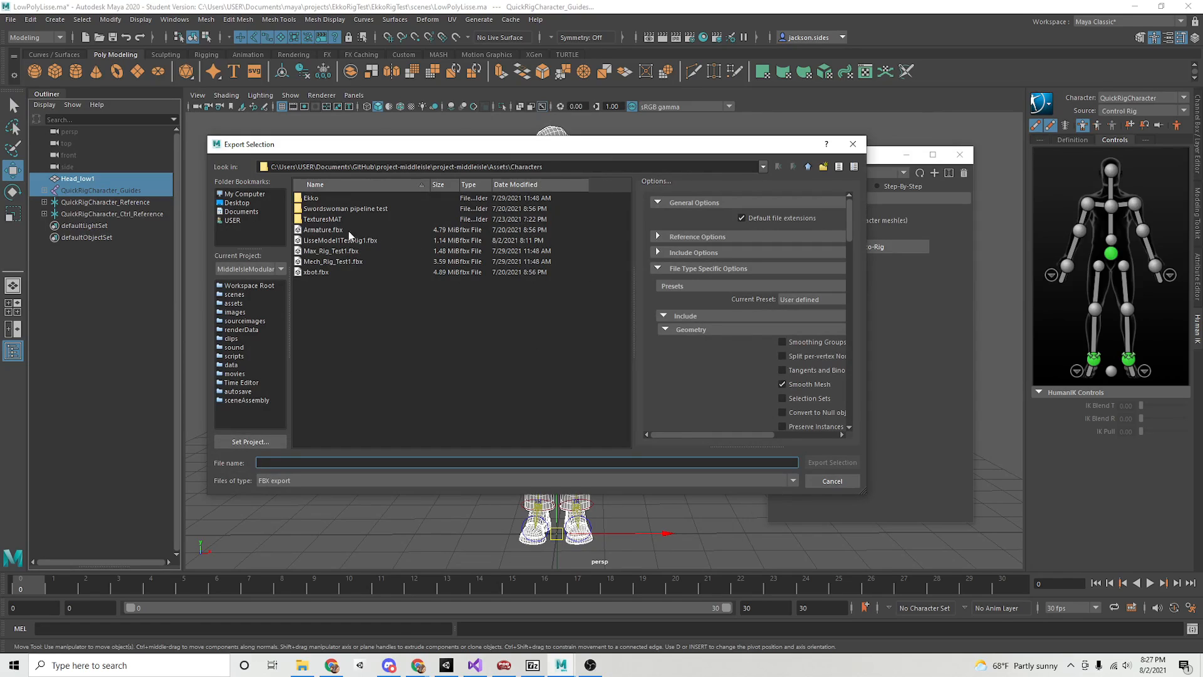
{"action": "left_click", "coordinate": [371, 243]}
{"action": "left_click", "coordinate": [319, 463]}
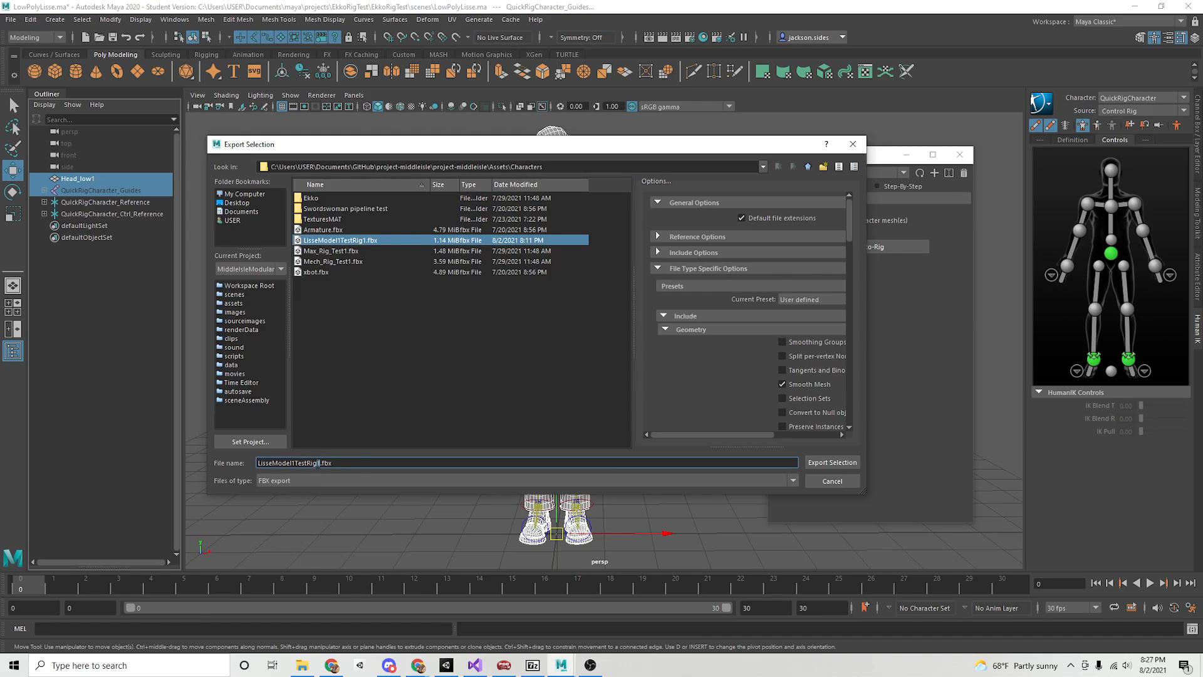
{"action": "type", "text": "2"}
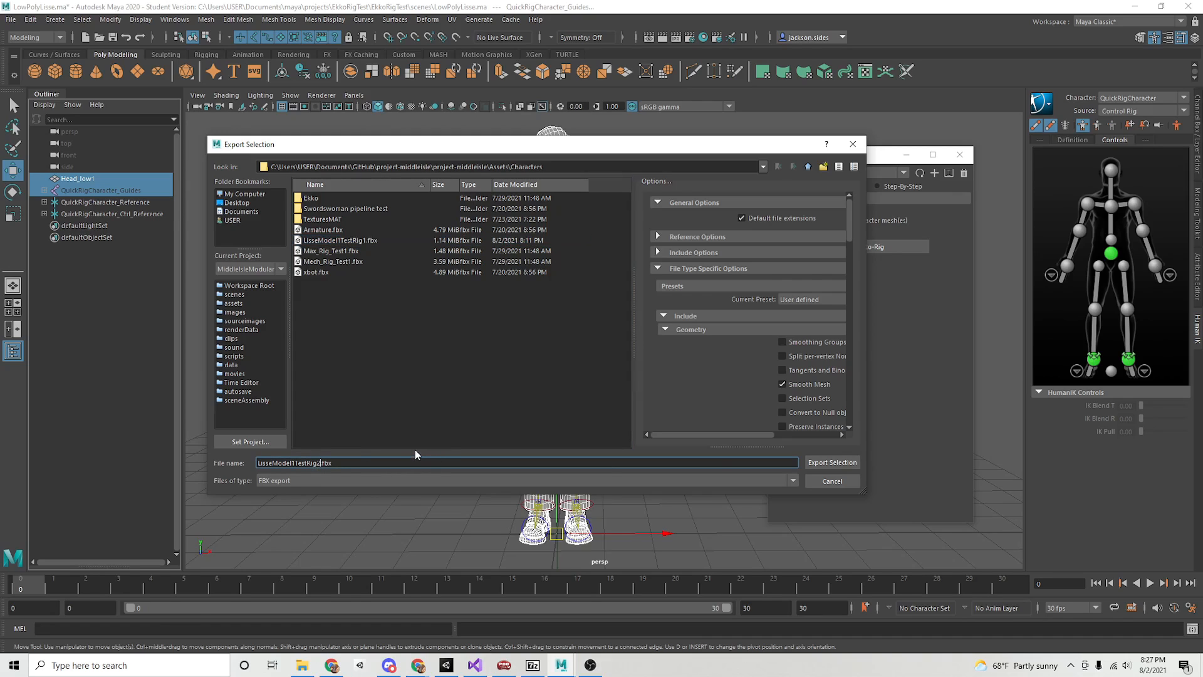
{"action": "left_click", "coordinate": [816, 464]}
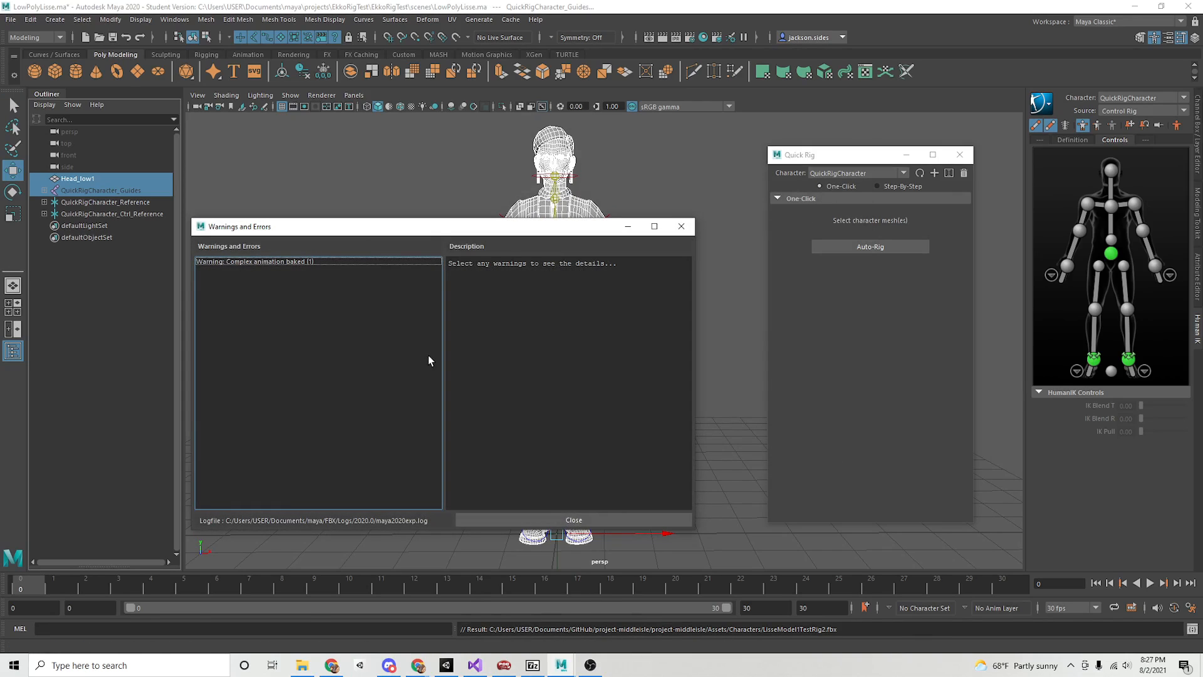
{"action": "left_click", "coordinate": [578, 523]}
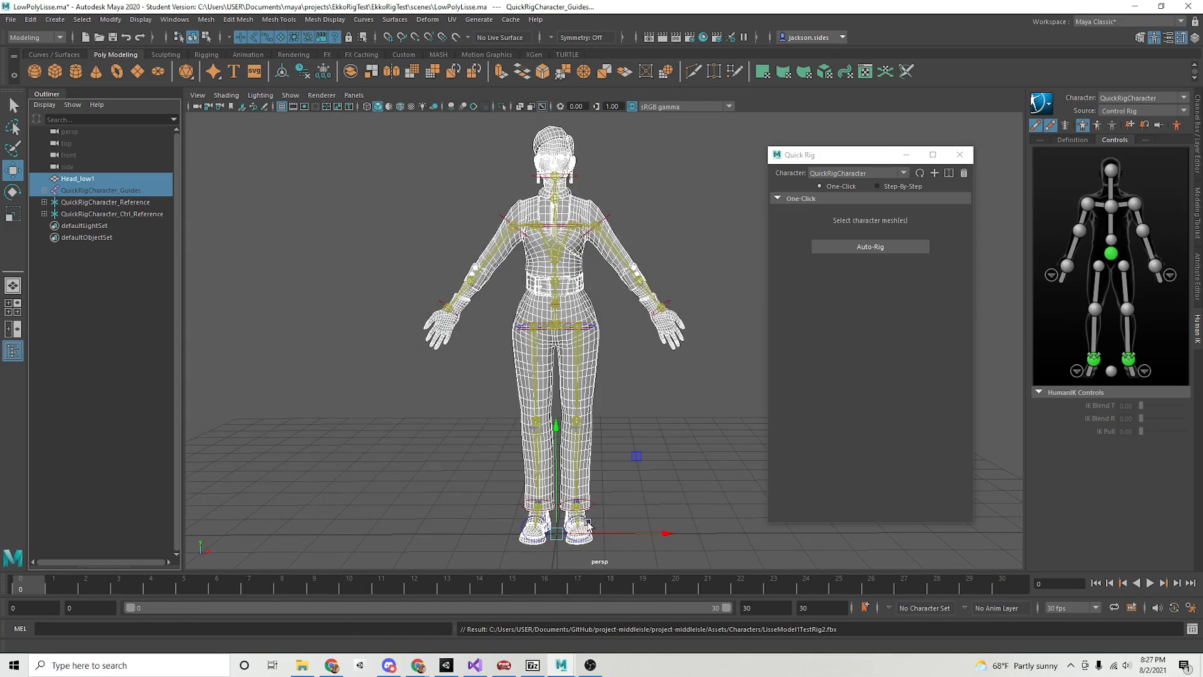
Switch to the project-middleisle project in Unity and clear the console messages.
{"action": "left_click", "coordinate": [449, 667]}
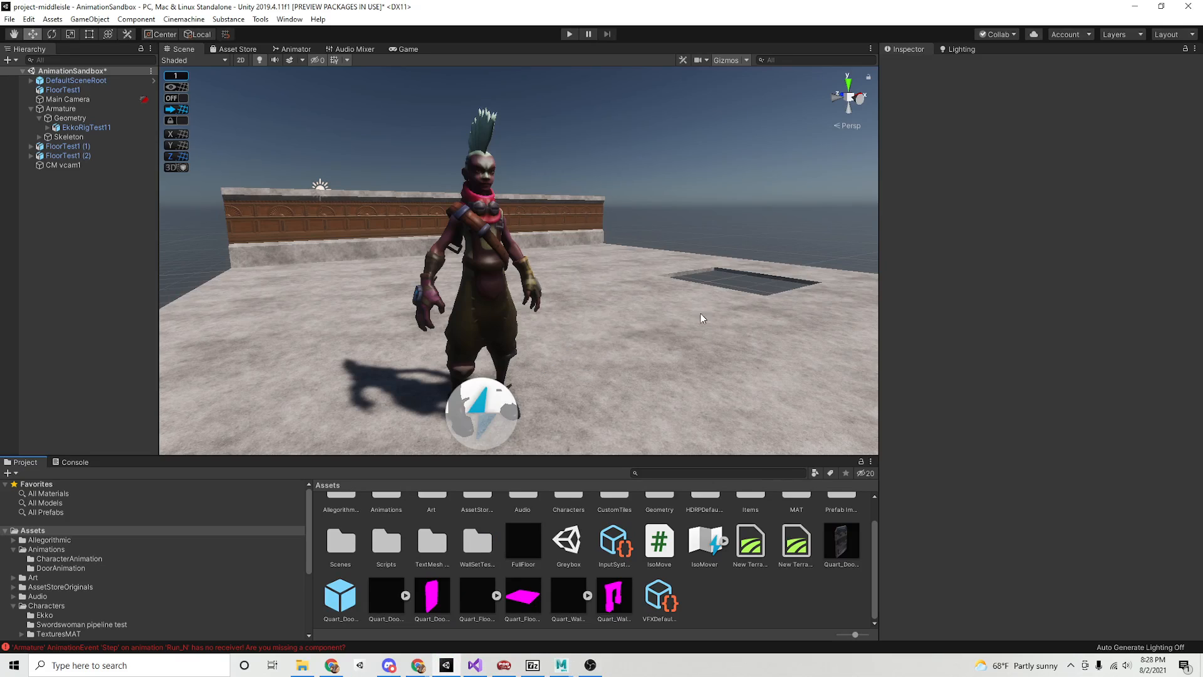
{"action": "scroll", "coordinate": [491, 346], "scroll_direction": "down", "scroll_amount": 8}
{"action": "left_click_drag", "start_coordinate": [452, 310], "coordinate": [532, 369], "text": "alt"}
{"action": "right_click_drag", "start_coordinate": [532, 368], "coordinate": [604, 376], "text": "alt"}
{"action": "middle_click_drag", "start_coordinate": [604, 376], "coordinate": [621, 359], "text": "alt"}
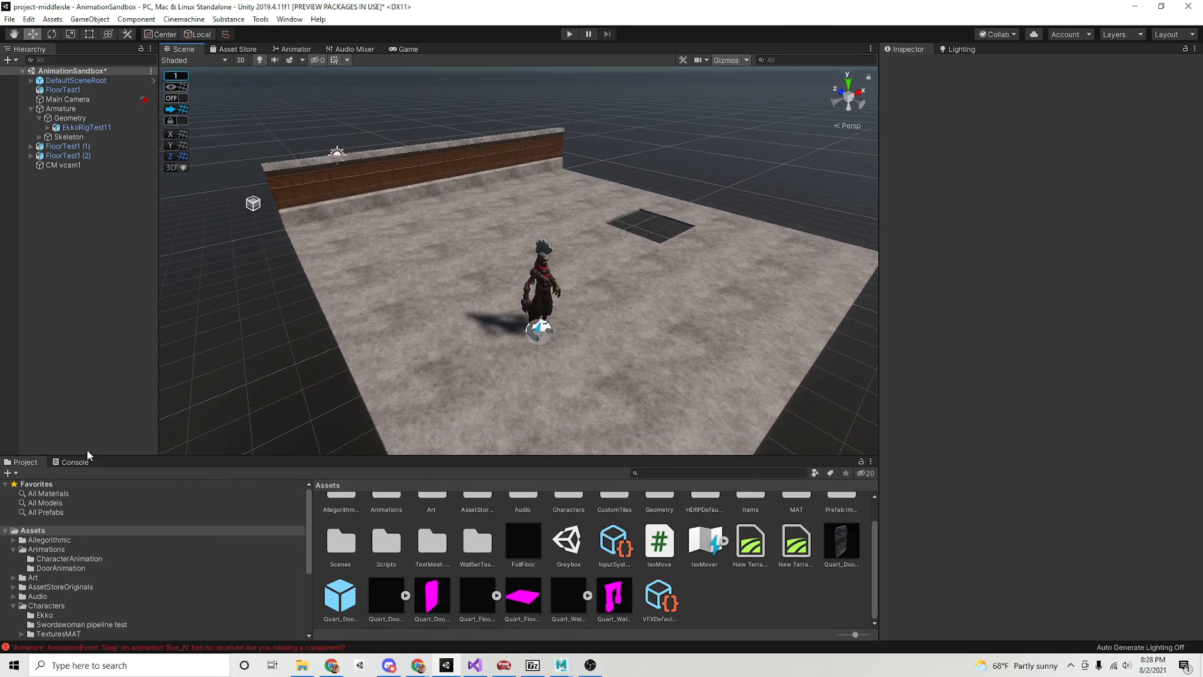
{"action": "left_click", "coordinate": [76, 461]}
{"action": "left_click", "coordinate": [12, 473]}
{"action": "left_click", "coordinate": [22, 462]}
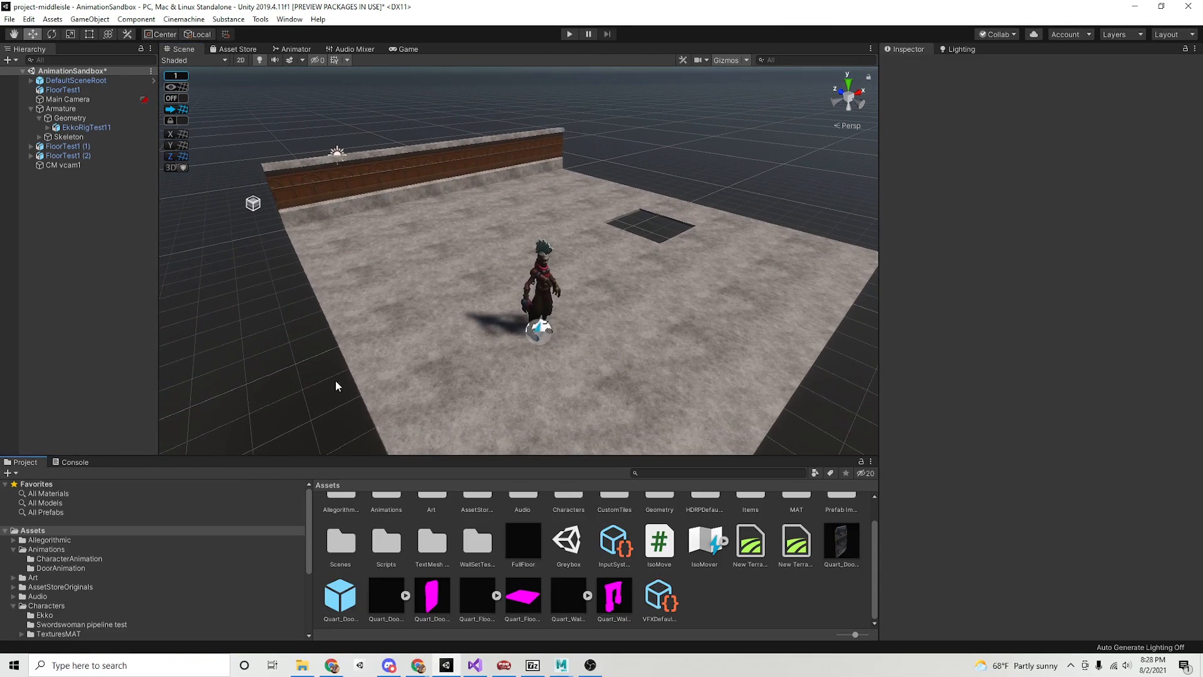
Play the AnimationSandbox scene, run the existing character around the floor in every direction, and stop play mode.
{"action": "left_click_drag", "start_coordinate": [336, 381], "coordinate": [594, 336], "text": "alt"}
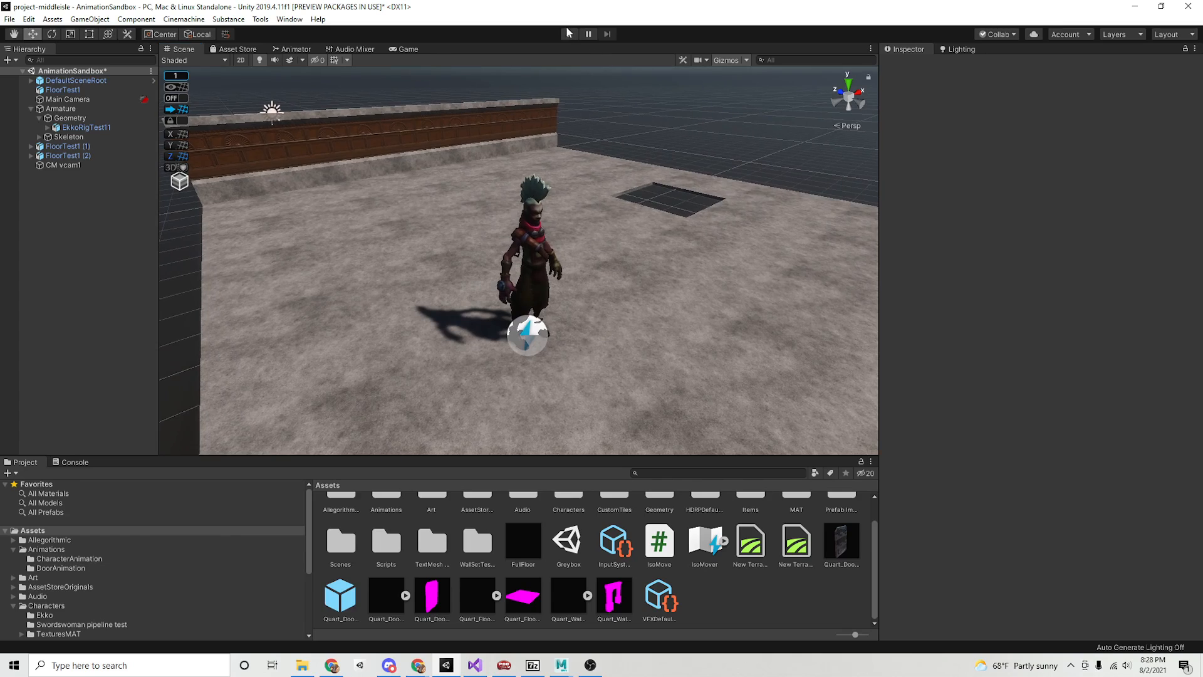
{"action": "left_click", "coordinate": [569, 34]}
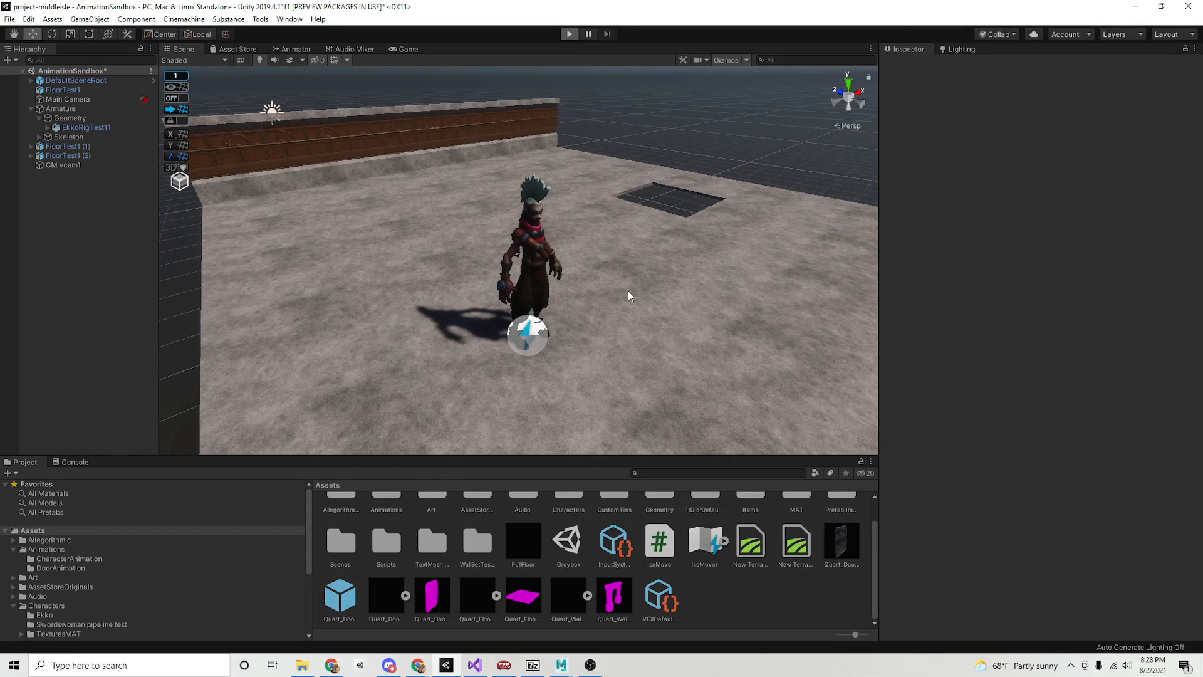
{"action": "key", "text": "a"}
{"action": "key", "text": "w"}
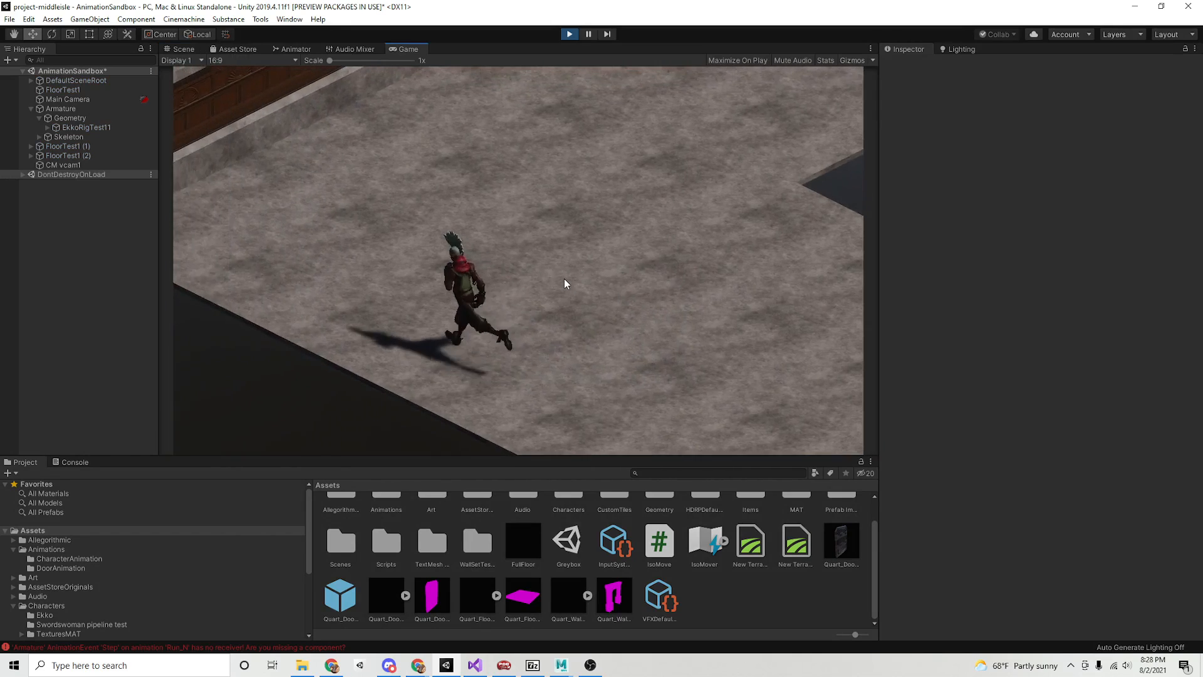
{"action": "key", "text": "d"}
{"action": "key", "text": "w"}
{"action": "key", "text": "a"}
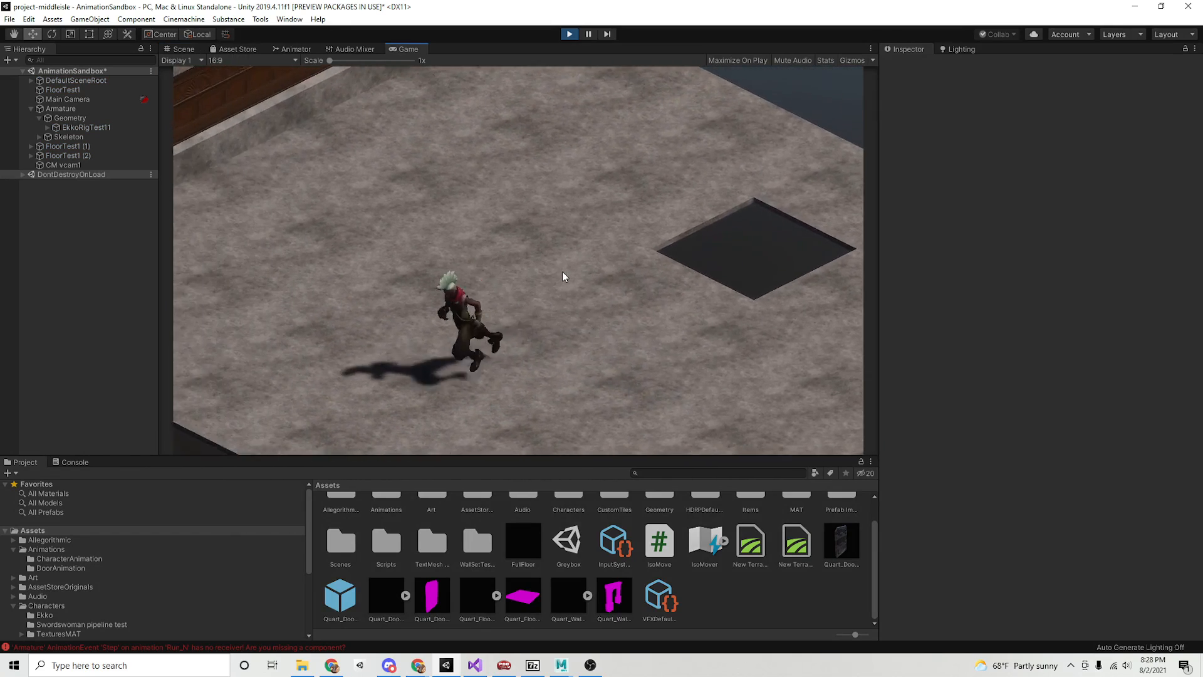
{"action": "key", "text": "s"}
{"action": "key", "text": "d"}
{"action": "key", "text": "w"}
{"action": "key", "text": "a"}
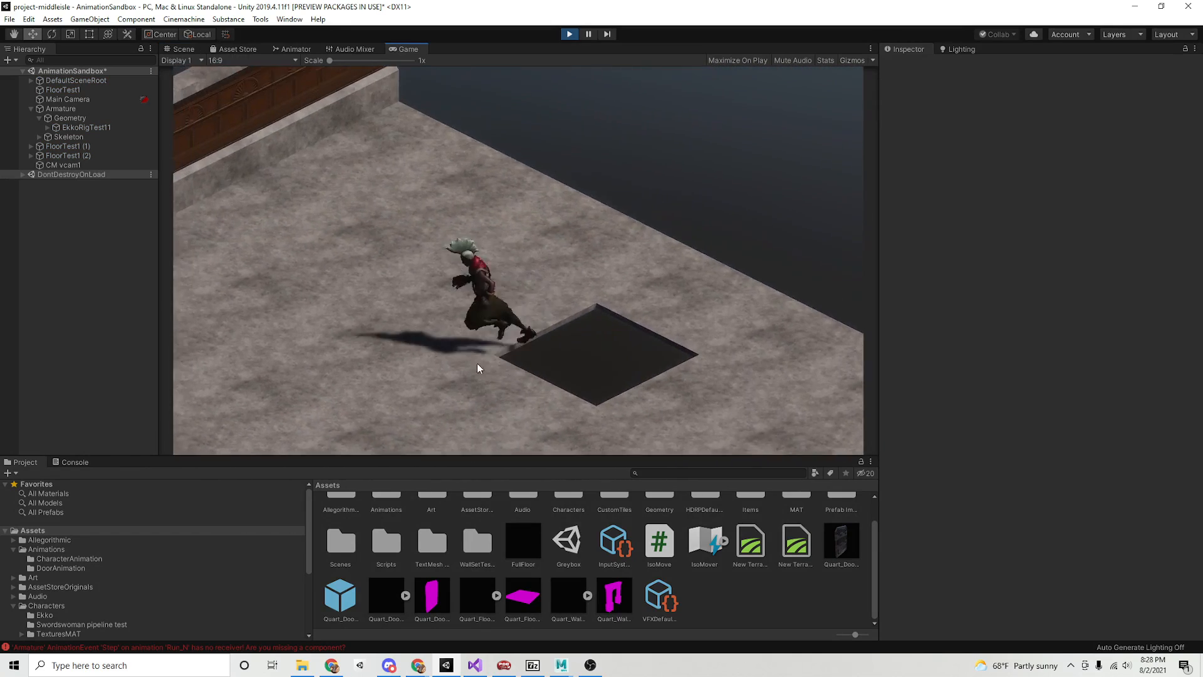
{"action": "key", "text": "s"}
{"action": "key", "text": "d"}
{"action": "key", "text": "s"}
{"action": "key", "text": "a"}
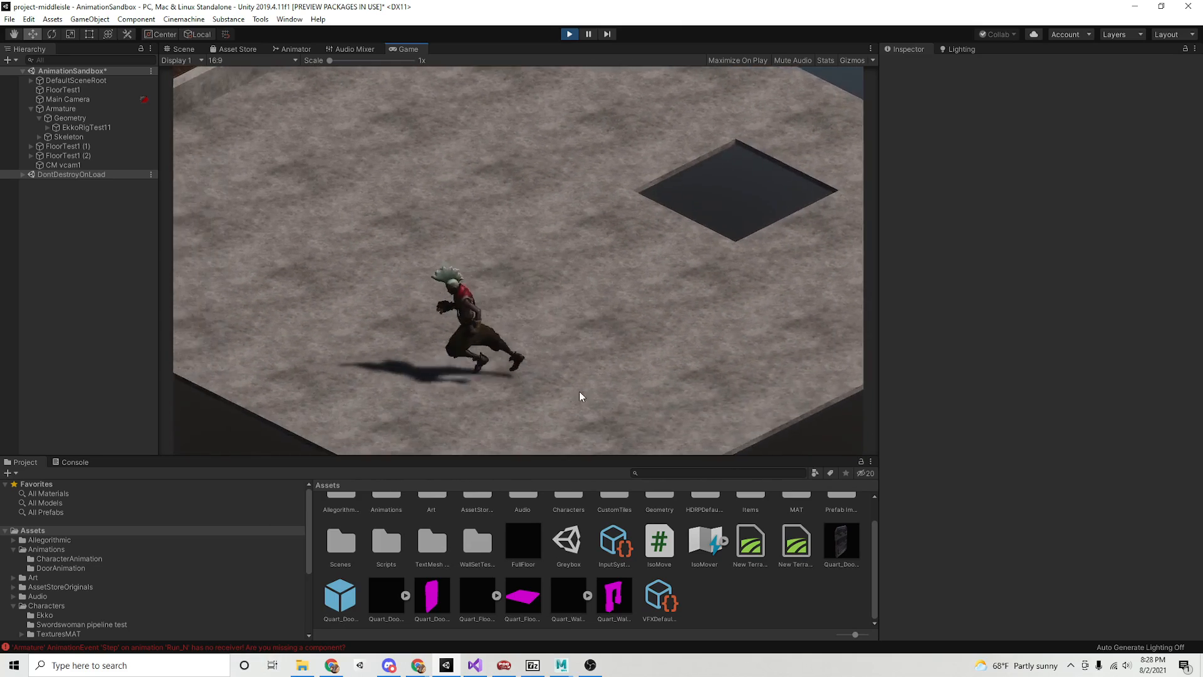
{"action": "key", "text": "s"}
{"action": "key", "text": "d"}
{"action": "key", "text": "w"}
{"action": "key", "text": "a"}
{"action": "key", "text": "w"}
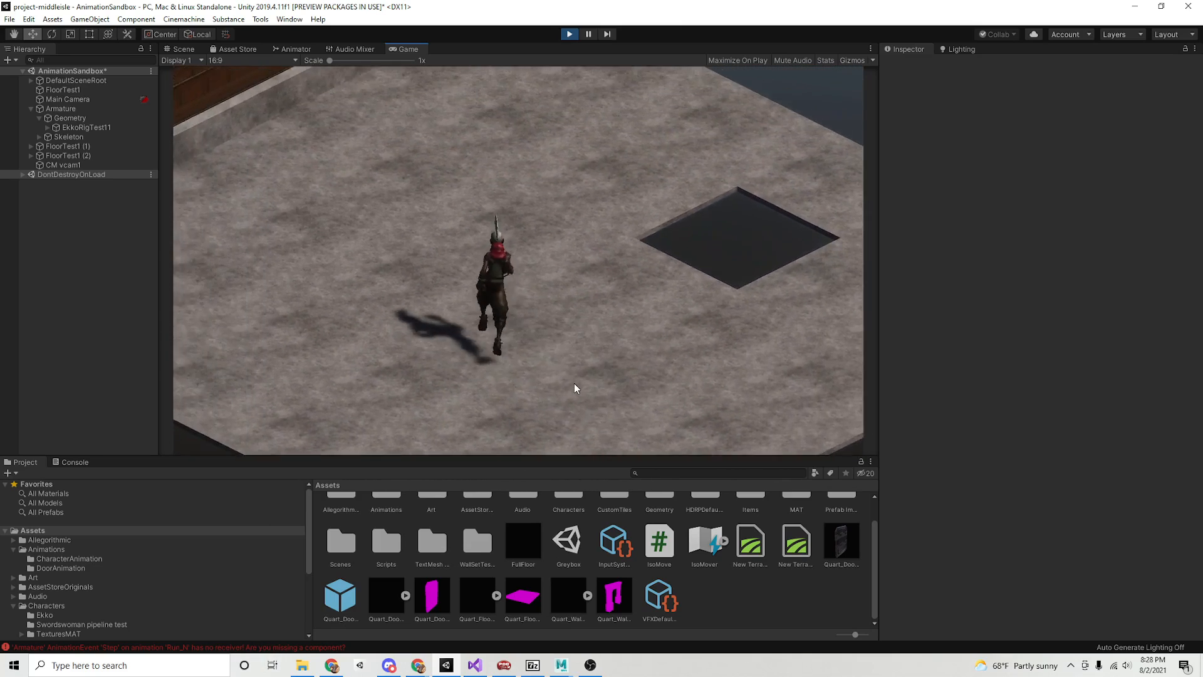
{"action": "key", "text": "d"}
{"action": "key", "text": "s"}
{"action": "key", "text": "a"}
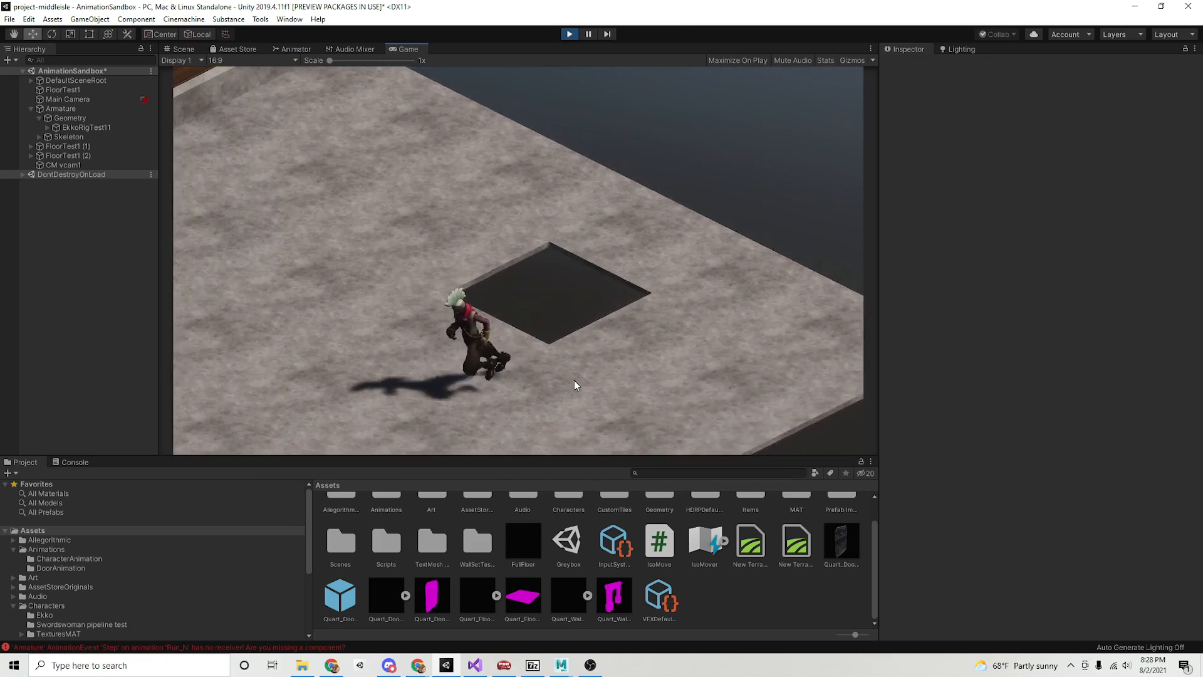
{"action": "key", "text": "s"}
{"action": "key", "text": "d"}
{"action": "key", "text": "w"}
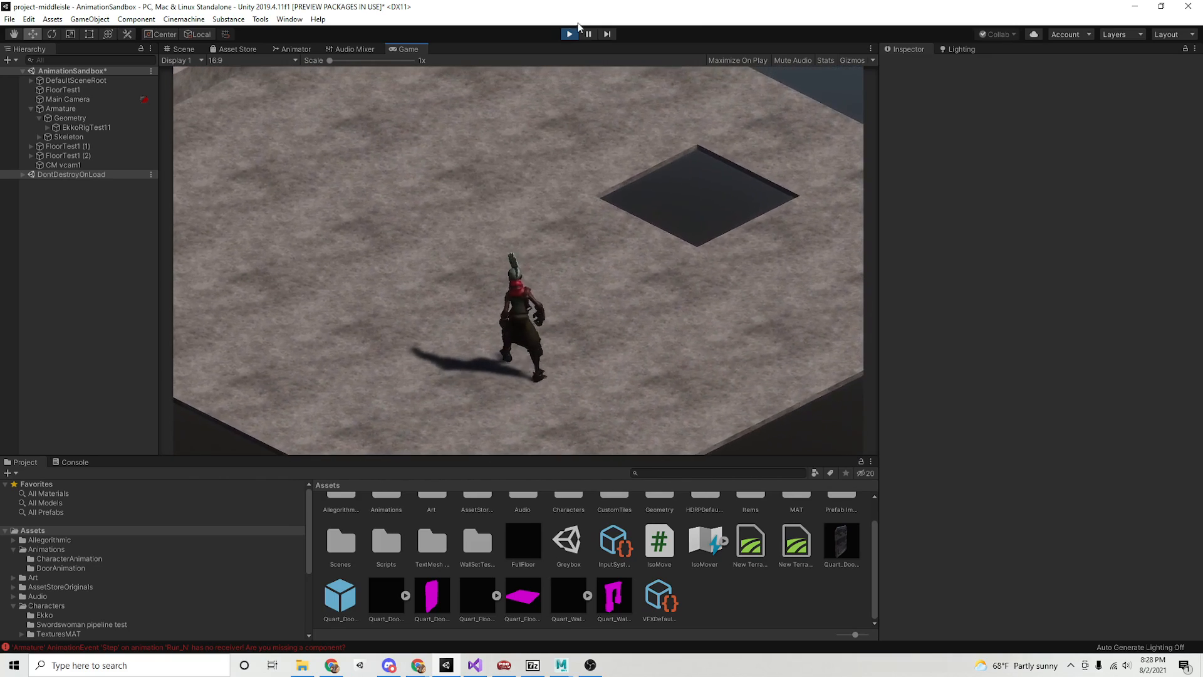
{"action": "left_click", "coordinate": [568, 34]}
Open the Assets/Characters folder and select the LisseModel1TestRig2 model to show its import settings.
{"action": "left_click_drag", "start_coordinate": [567, 301], "coordinate": [476, 315], "text": "alt"}
{"action": "scroll", "coordinate": [491, 313], "scroll_direction": "up", "scroll_amount": 3}
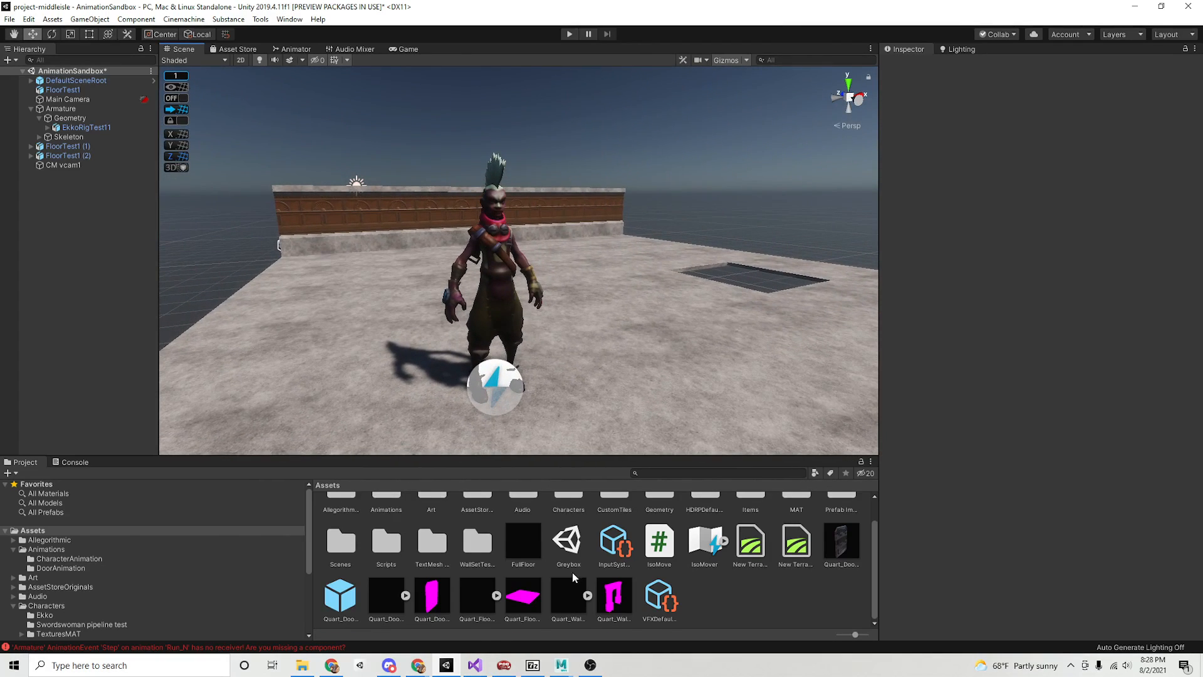
{"action": "scroll", "coordinate": [572, 573], "scroll_direction": "up", "scroll_amount": 1}
{"action": "double_click", "coordinate": [573, 521]}
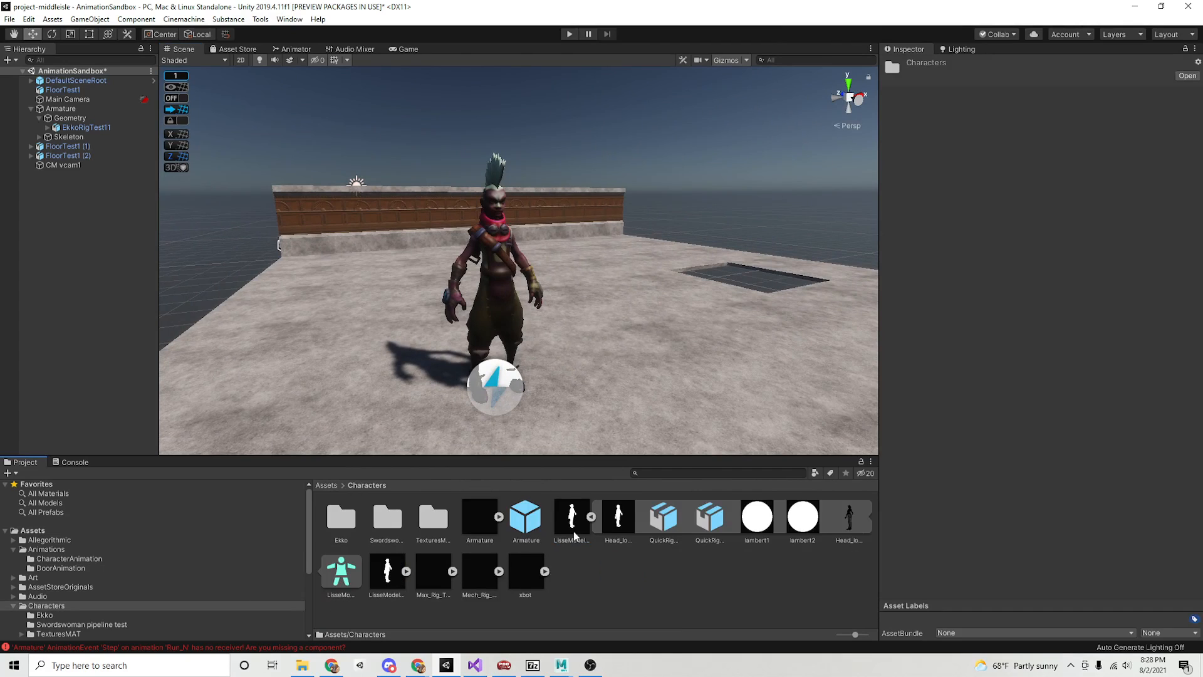
{"action": "left_click", "coordinate": [590, 517]}
{"action": "left_click", "coordinate": [611, 520]}
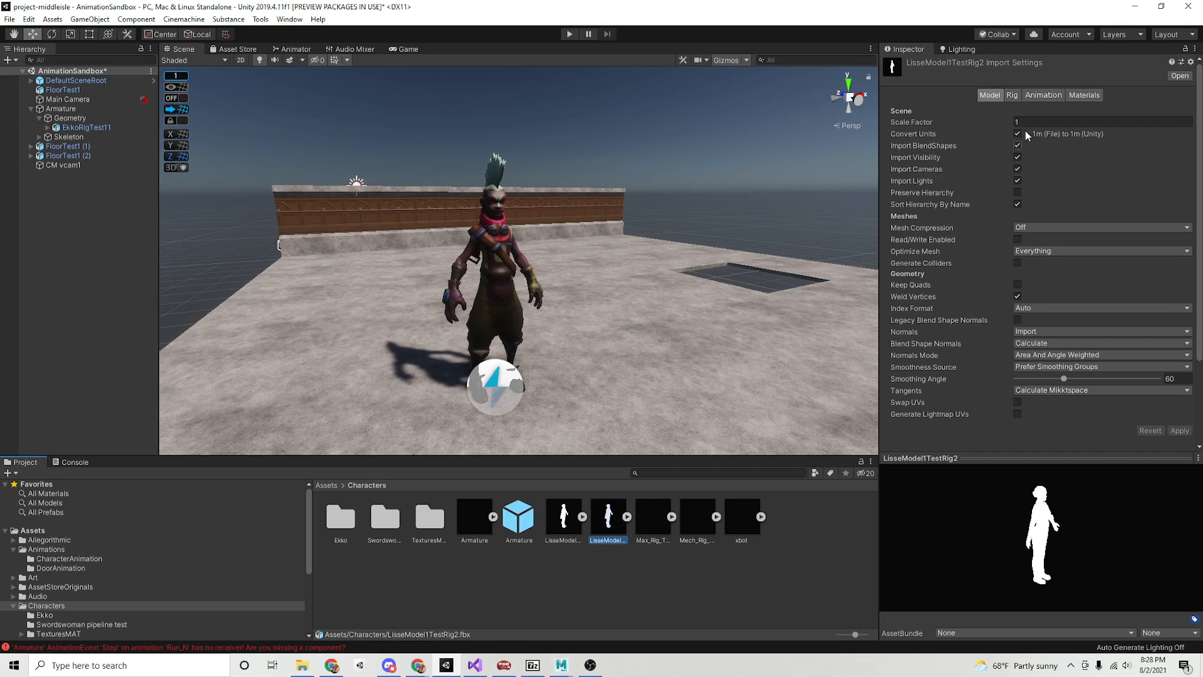
Set the model's rig Animation Type to Humanoid with the avatar created from this model, and apply it.
{"action": "left_click", "coordinate": [1013, 97]}
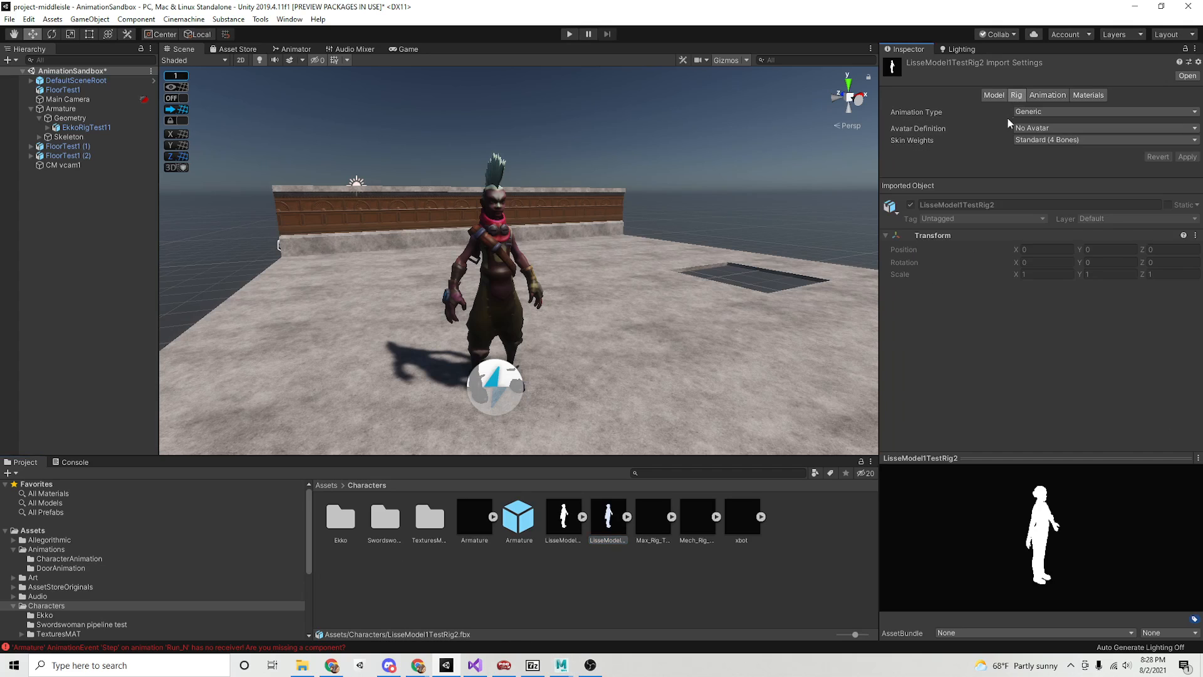
{"action": "left_click", "coordinate": [1054, 112]}
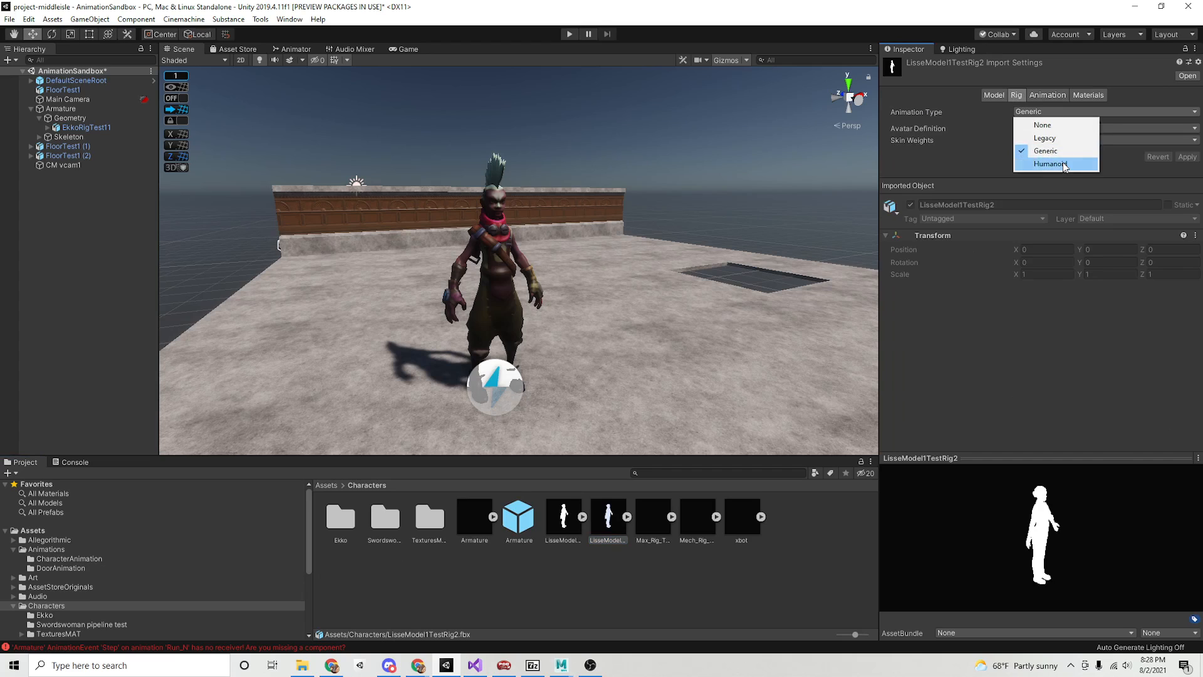
{"action": "left_click", "coordinate": [1062, 167]}
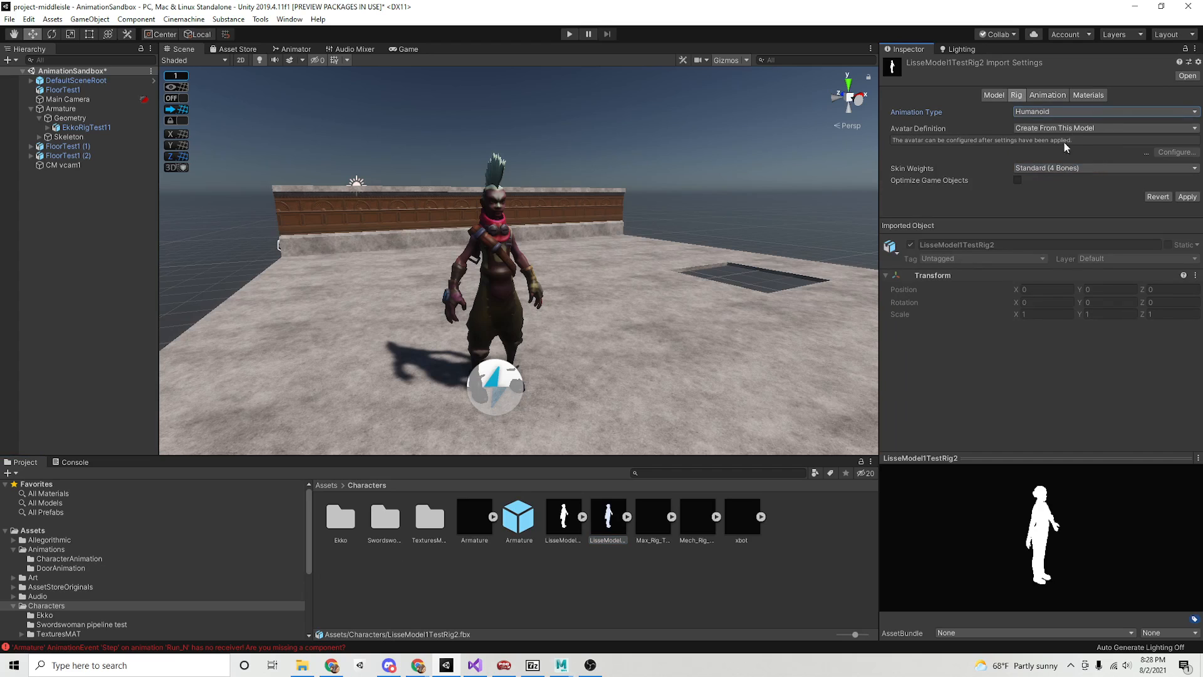
{"action": "left_click", "coordinate": [1186, 197]}
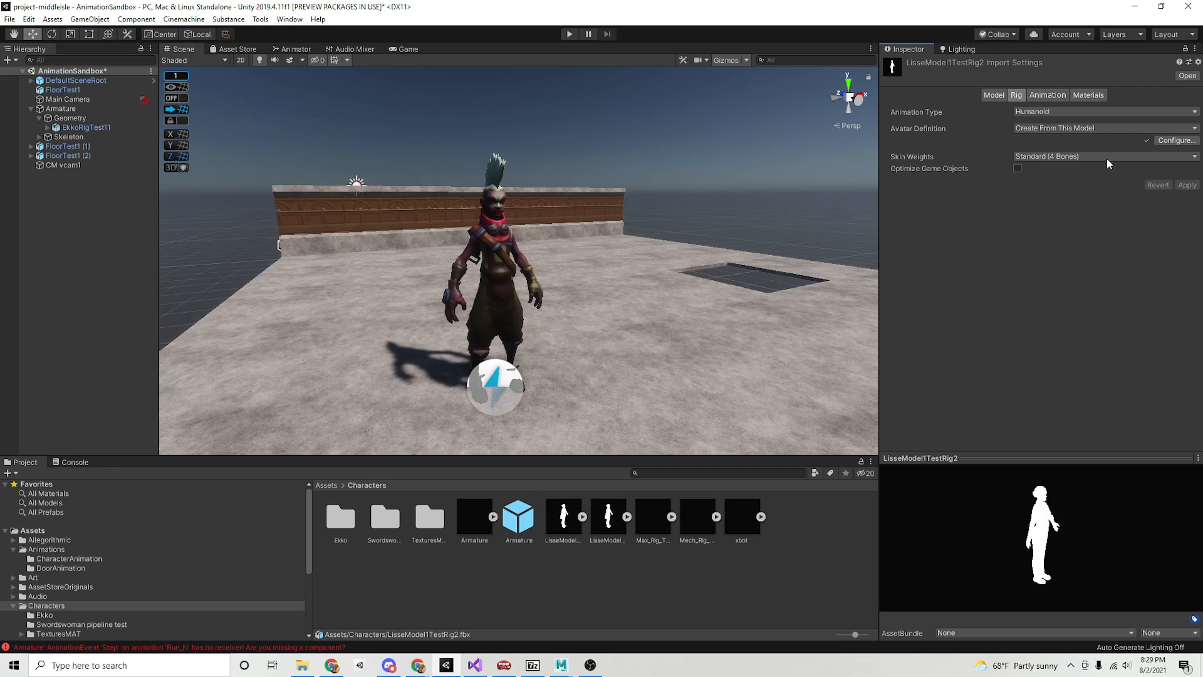
Open the avatar configuration for LisseModel1TestRig2, saving the modified AnimationSandbox scene.
{"action": "left_click", "coordinate": [1167, 144]}
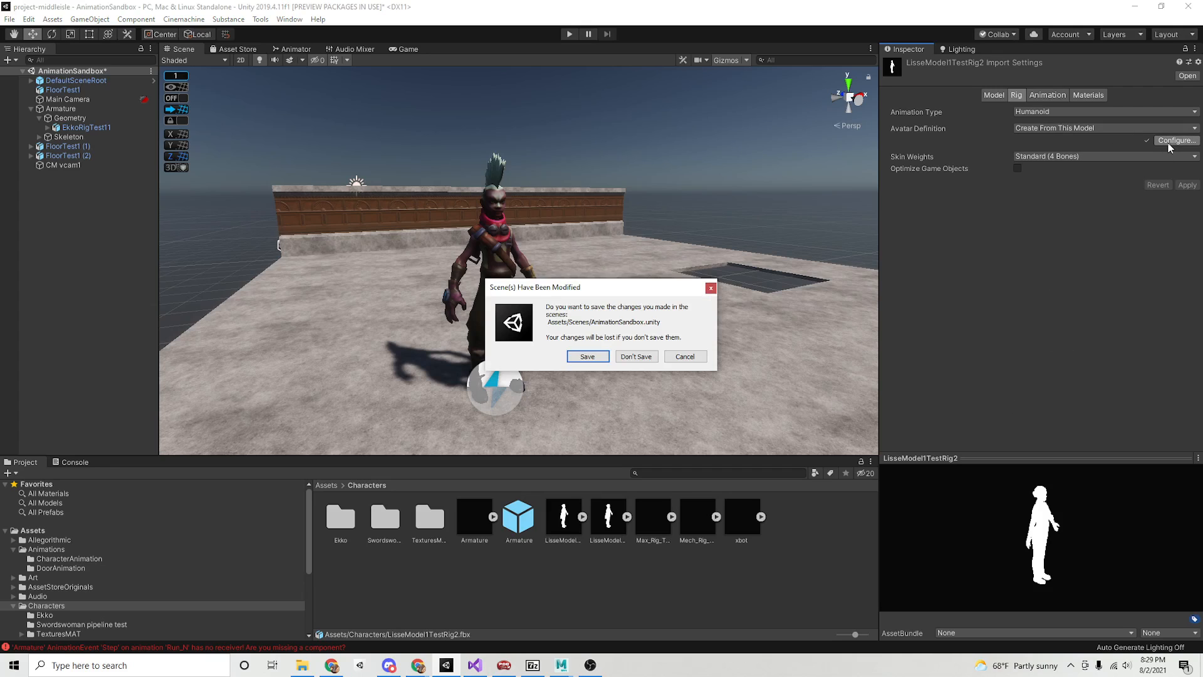
{"action": "left_click", "coordinate": [599, 355]}
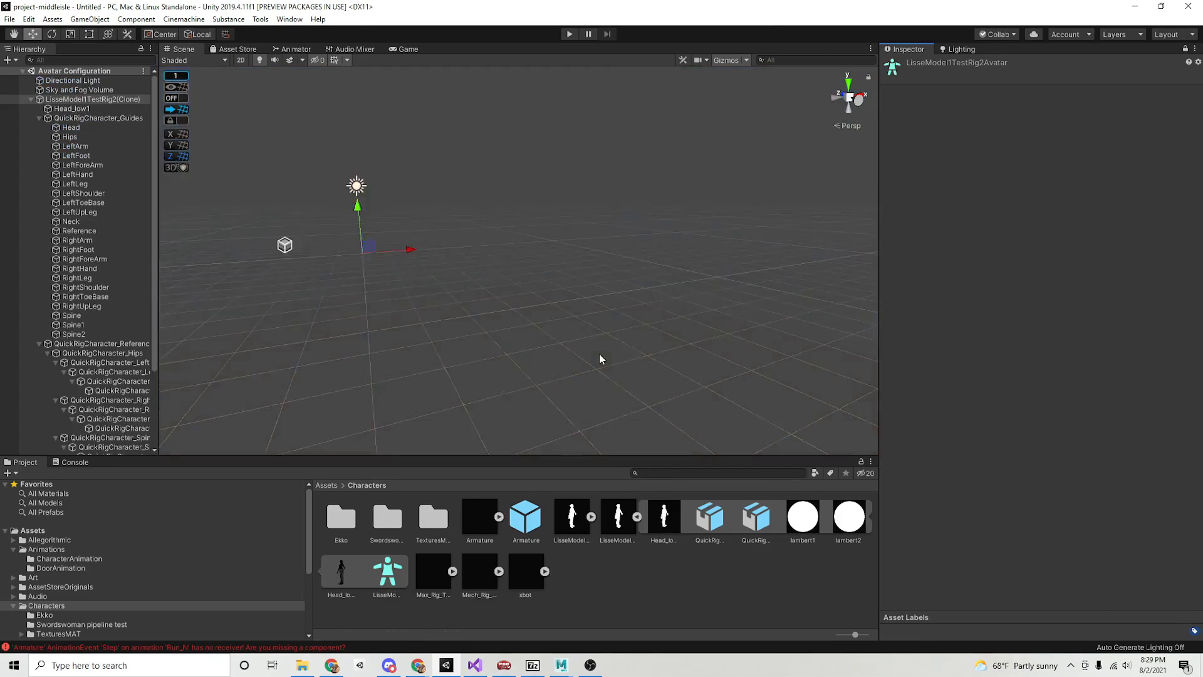
Examine the avatar's body, arm and leg bone mapping on the character mesh, and close the avatar configuration.
{"action": "left_click_drag", "start_coordinate": [626, 117], "coordinate": [726, 358], "text": "alt"}
{"action": "right_click_drag", "start_coordinate": [726, 358], "coordinate": [21, 411], "text": "alt"}
{"action": "middle_click_drag", "start_coordinate": [656, 380], "coordinate": [595, 150], "text": "alt"}
{"action": "left_click", "coordinate": [562, 657]}
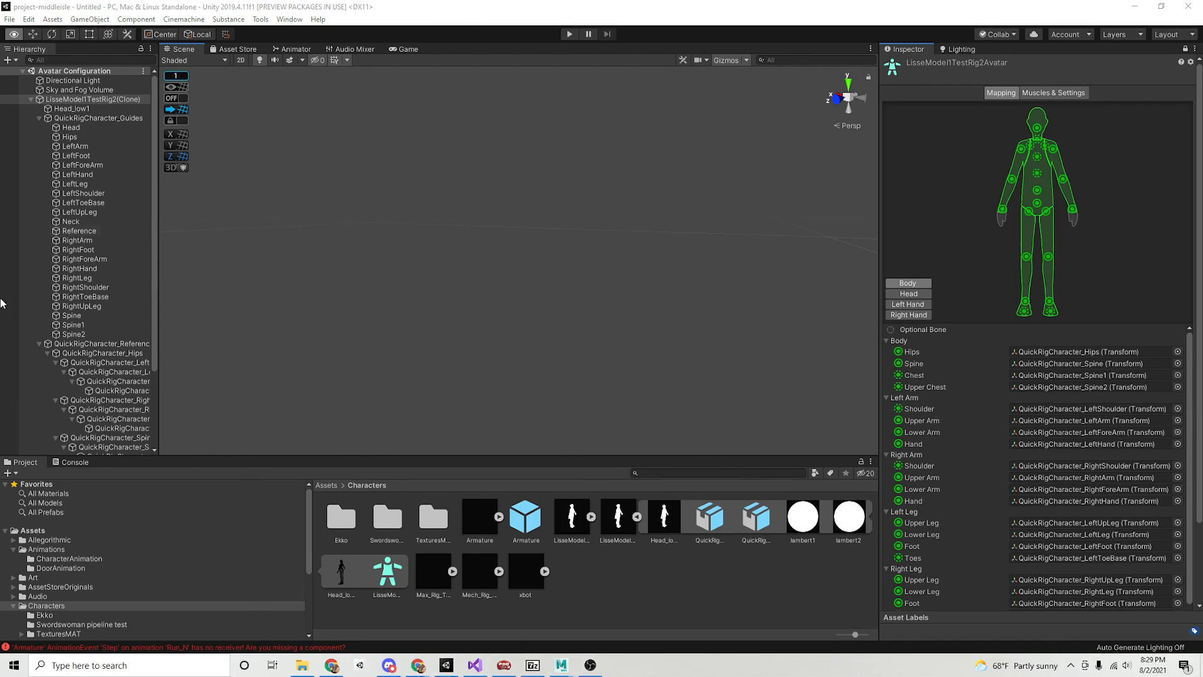
{"action": "left_click_drag", "start_coordinate": [373, 288], "coordinate": [693, 318], "text": "alt"}
{"action": "right_click_drag", "start_coordinate": [693, 318], "coordinate": [533, 334], "text": "alt"}
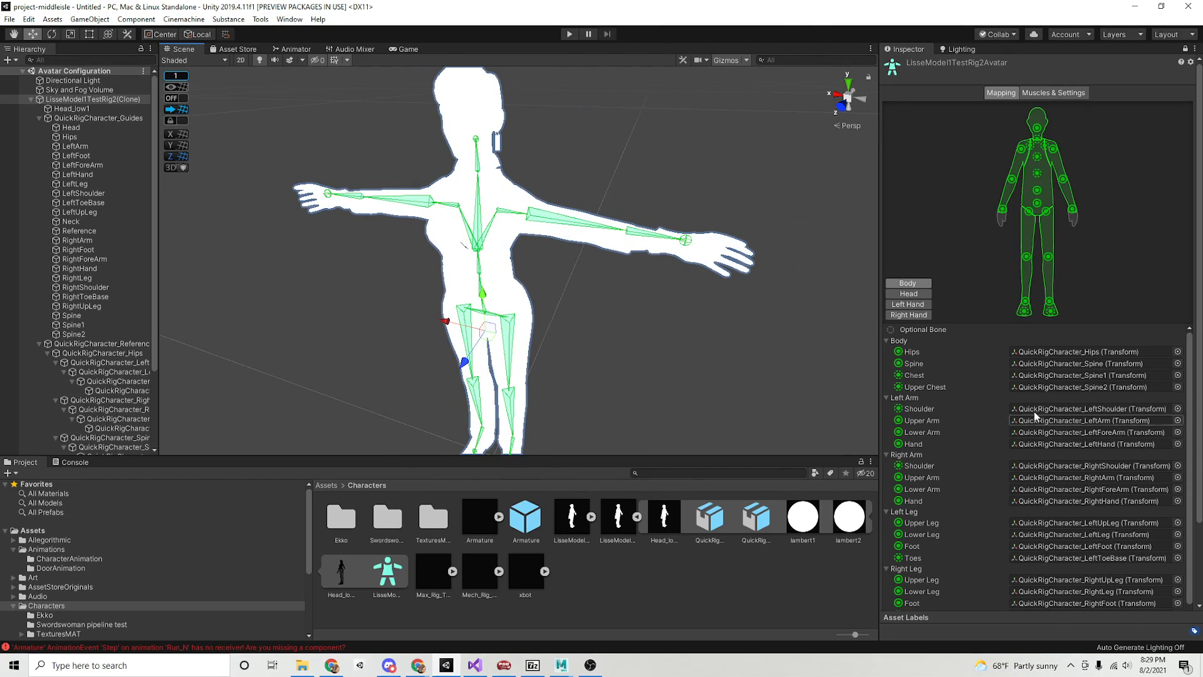
{"action": "scroll", "coordinate": [1028, 426], "scroll_direction": "down", "scroll_amount": 1}
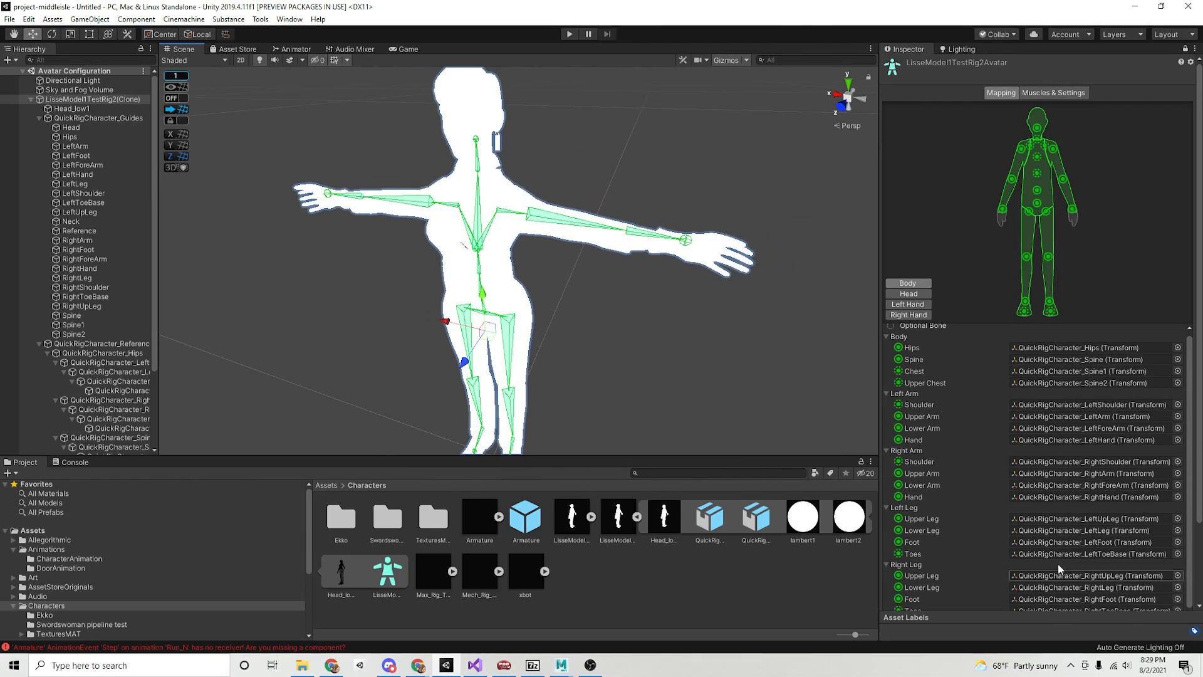
{"action": "middle_click_drag", "start_coordinate": [615, 303], "coordinate": [615, 305]}
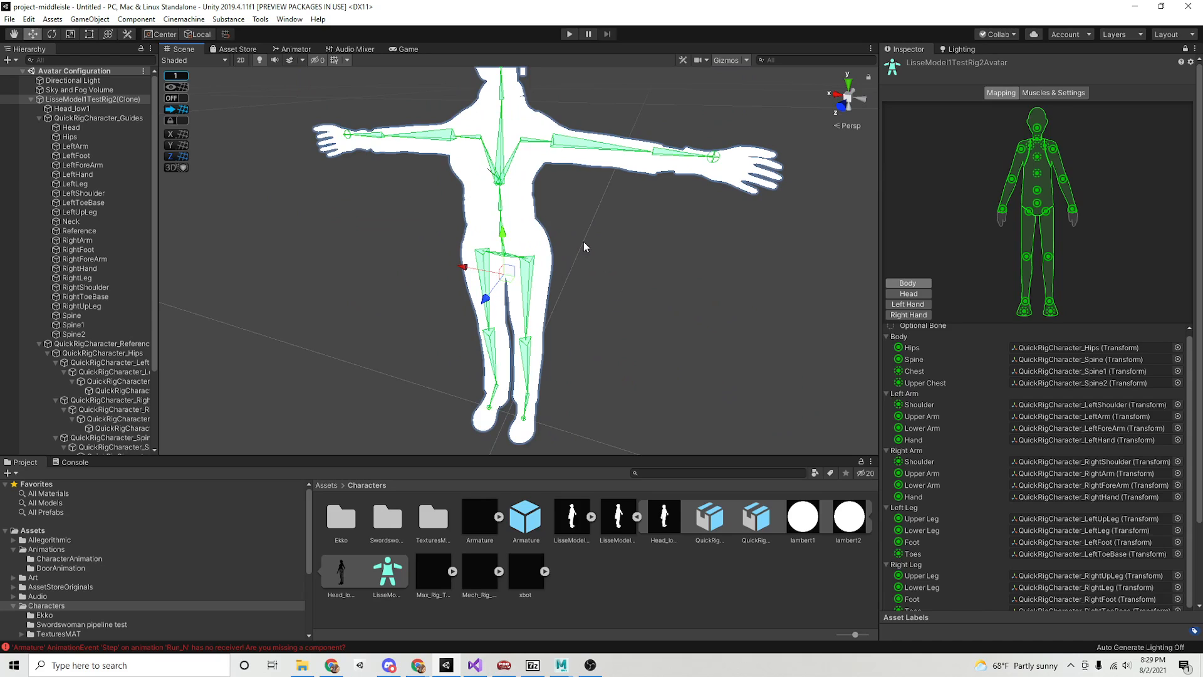
{"action": "scroll", "coordinate": [1129, 136], "scroll_direction": "down", "scroll_amount": 3}
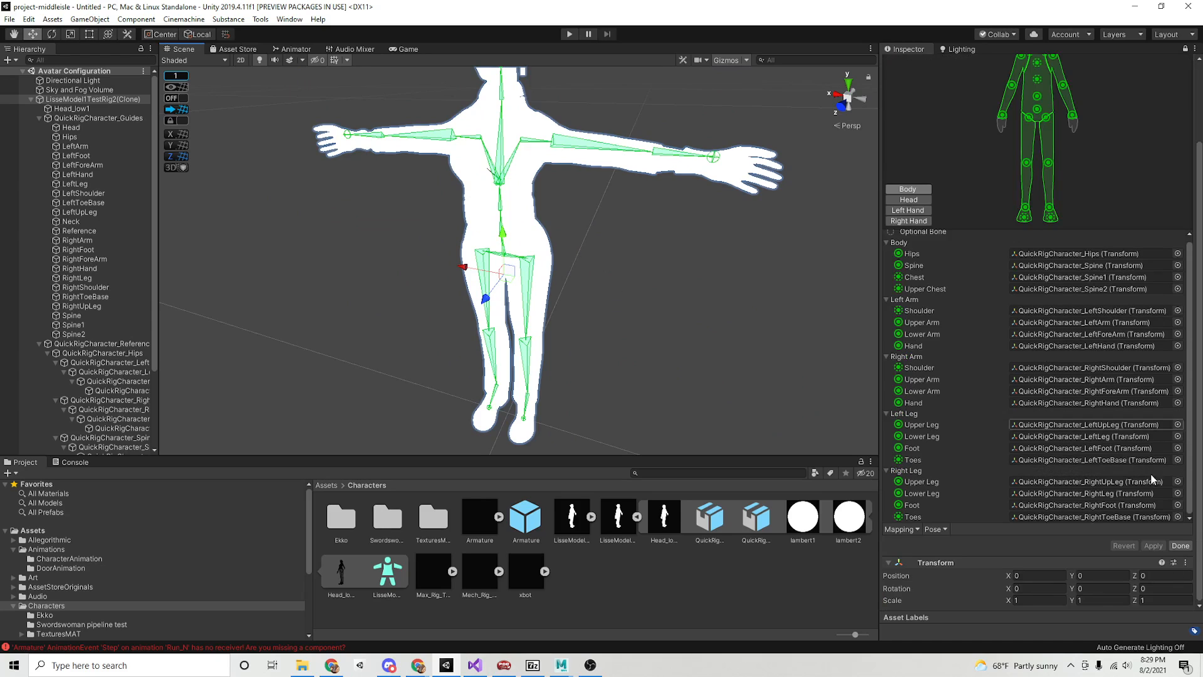
{"action": "left_click", "coordinate": [1187, 547]}
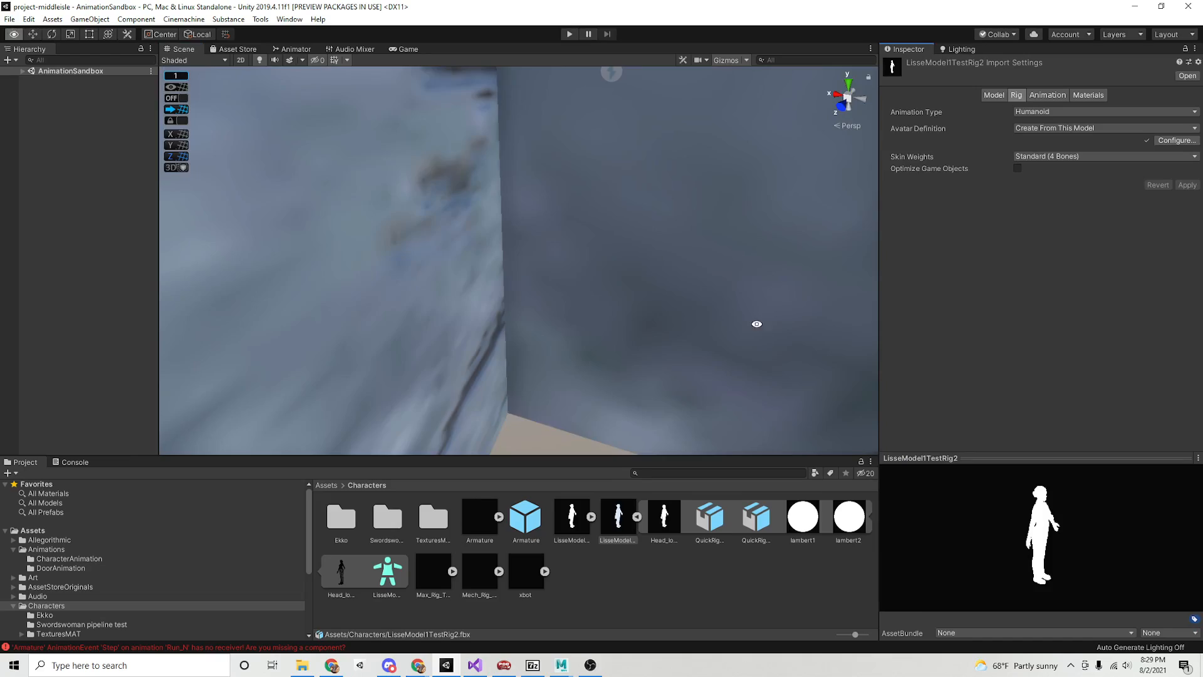
Bring the existing character back into view in the scene and select the LisseModel1TestRig2Avatar asset.
{"action": "left_click_drag", "start_coordinate": [757, 325], "coordinate": [471, 309], "text": "alt"}
{"action": "scroll", "coordinate": [476, 307], "scroll_direction": "down", "scroll_amount": 4}
{"action": "left_click_drag", "start_coordinate": [614, 275], "coordinate": [489, 258], "text": "alt"}
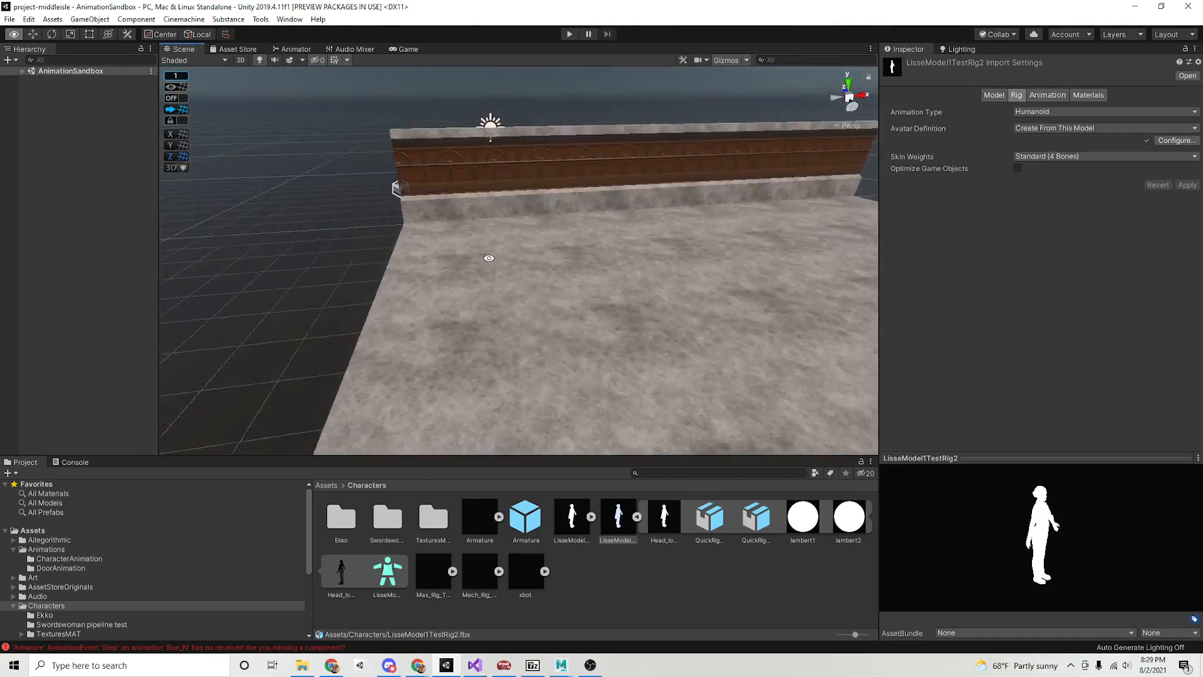
{"action": "scroll", "coordinate": [564, 295], "scroll_direction": "down", "scroll_amount": 3}
{"action": "left_click_drag", "start_coordinate": [639, 339], "coordinate": [632, 296], "text": "alt"}
{"action": "scroll", "coordinate": [619, 318], "scroll_direction": "up", "scroll_amount": 2}
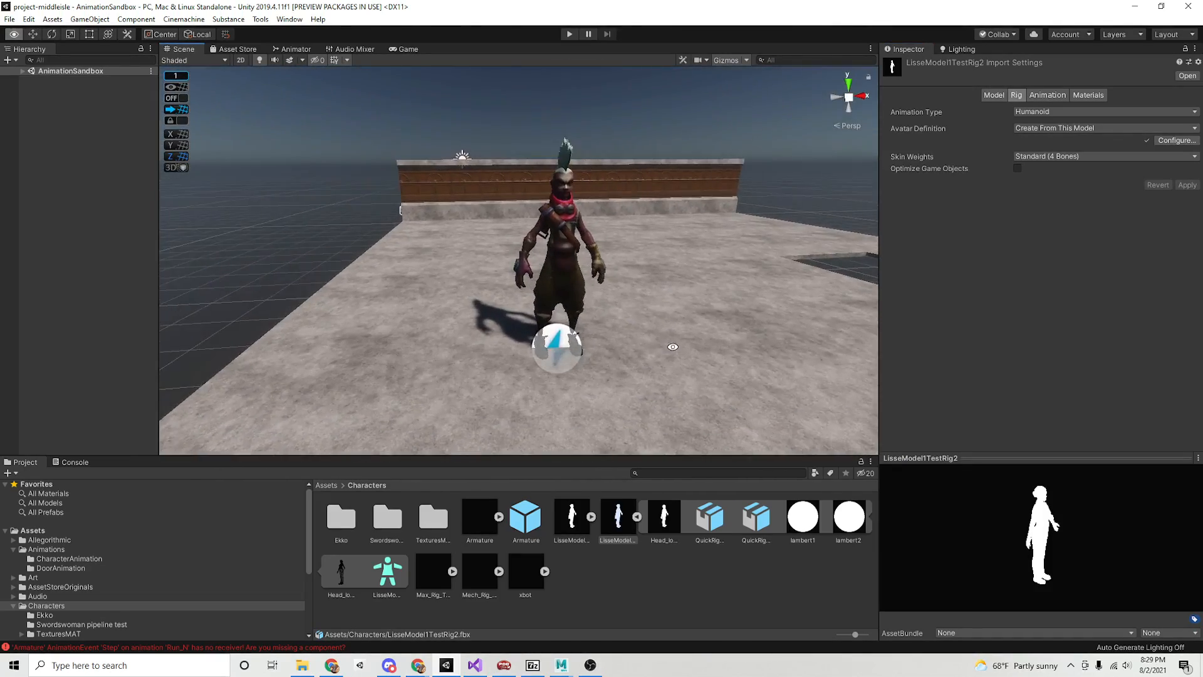
{"action": "left_click_drag", "start_coordinate": [671, 346], "coordinate": [678, 341], "text": "alt"}
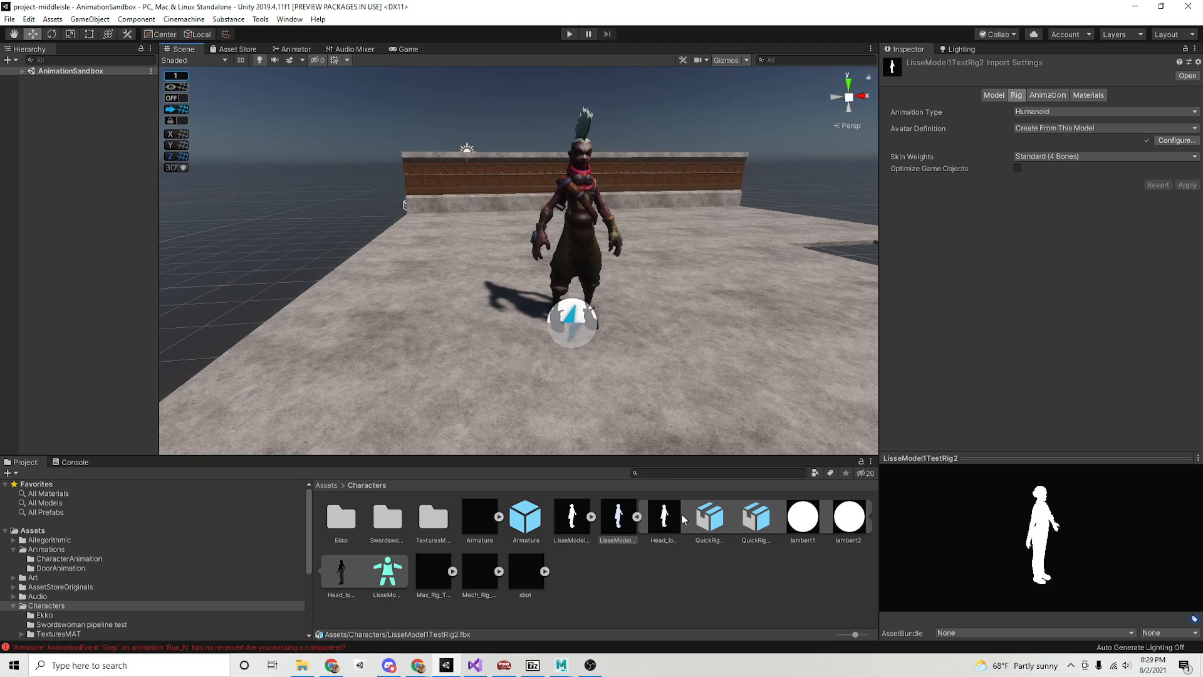
{"action": "left_click", "coordinate": [380, 574]}
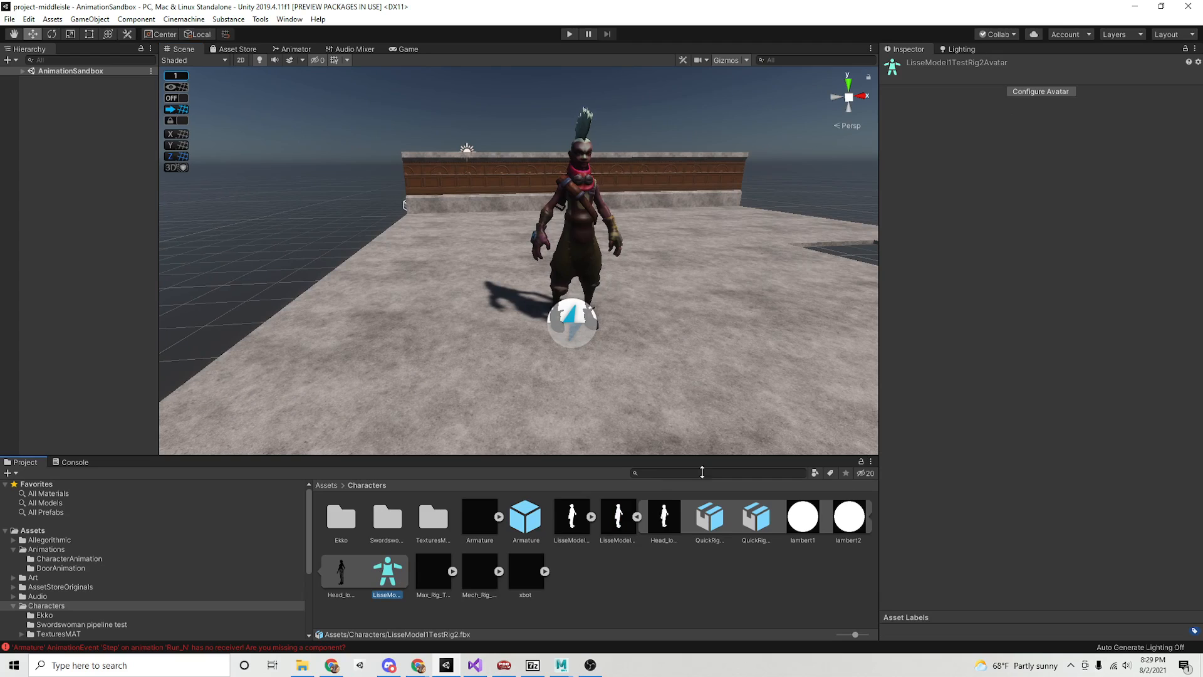
Expand the AnimationSandbox scene and select the Armature object to review its Animator, controller and movement components.
{"action": "left_click", "coordinate": [22, 71]}
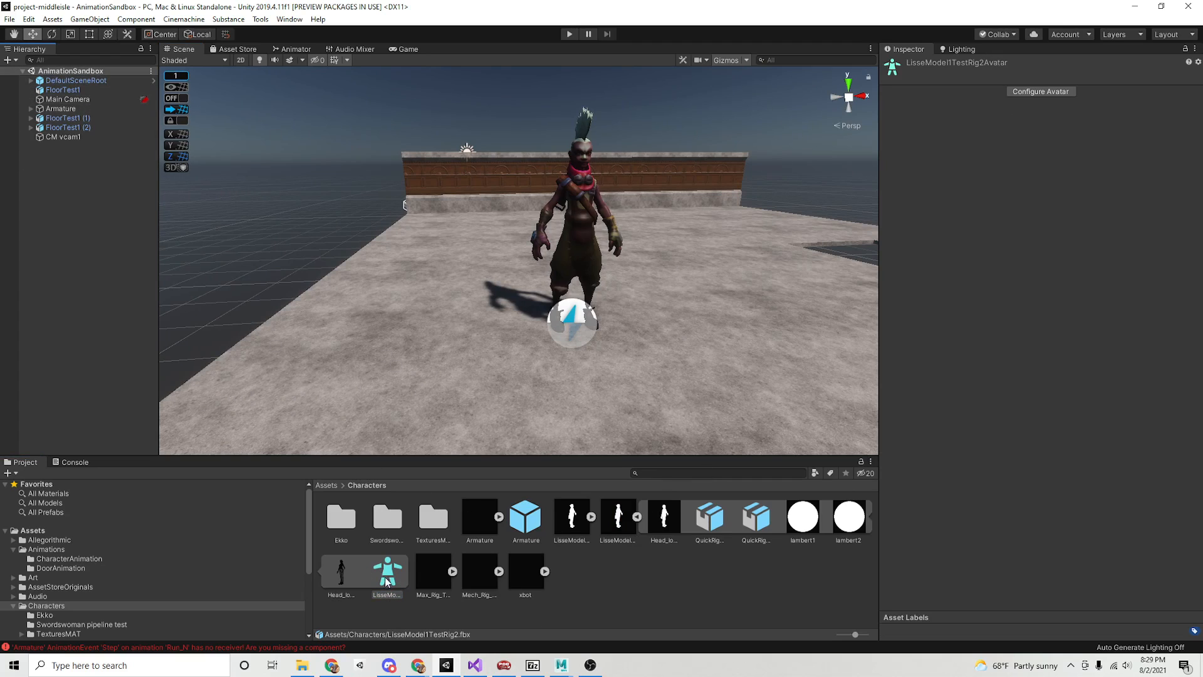
{"action": "left_click", "coordinate": [56, 109]}
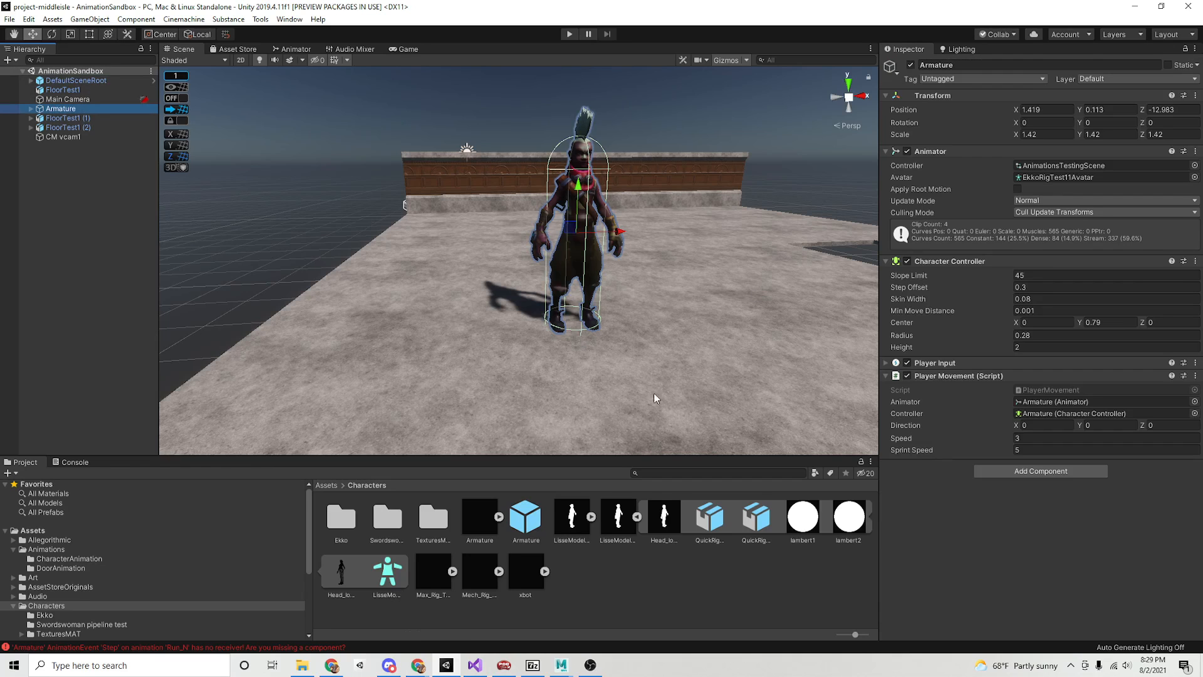
{"action": "left_click_drag", "start_coordinate": [668, 233], "coordinate": [486, 295], "text": "alt"}
{"action": "right_click_drag", "start_coordinate": [486, 295], "coordinate": [877, 441], "text": "alt"}
{"action": "mouse_move", "coordinate": [623, 254]}
{"action": "middle_mouse_down"}
{"action": "mouse_move", "coordinate": [549, 292]}
{"action": "mouse_move", "coordinate": [629, 247]}
{"action": "middle_mouse_up"}
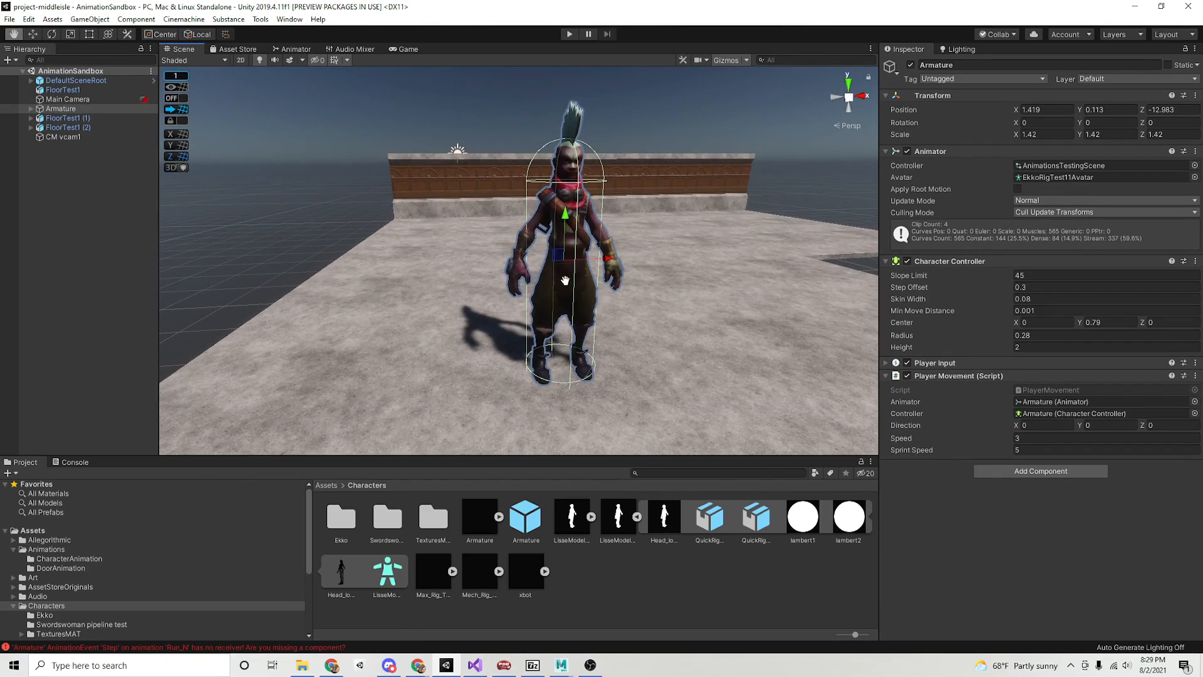
Delete the EkkoRigTest11 model from the Geometry object inside Armature.
{"action": "left_click", "coordinate": [31, 109]}
{"action": "left_click", "coordinate": [45, 119]}
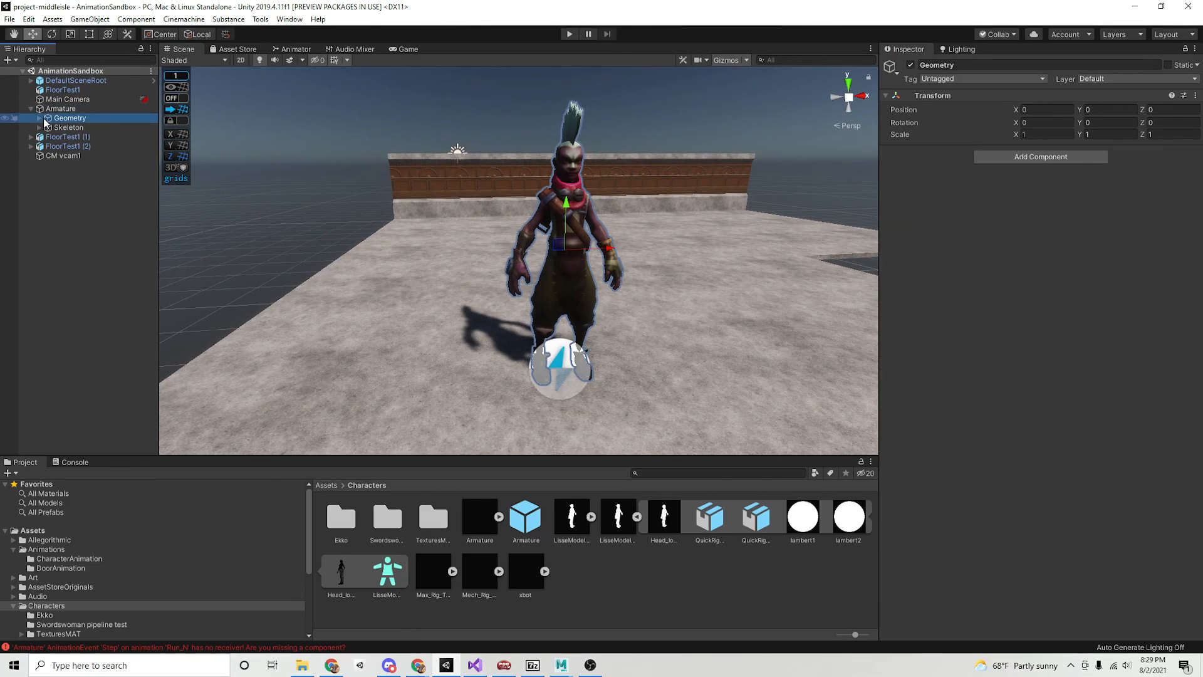
{"action": "left_click", "coordinate": [39, 118]}
{"action": "left_click", "coordinate": [66, 127]}
{"action": "key", "text": "Delete"}
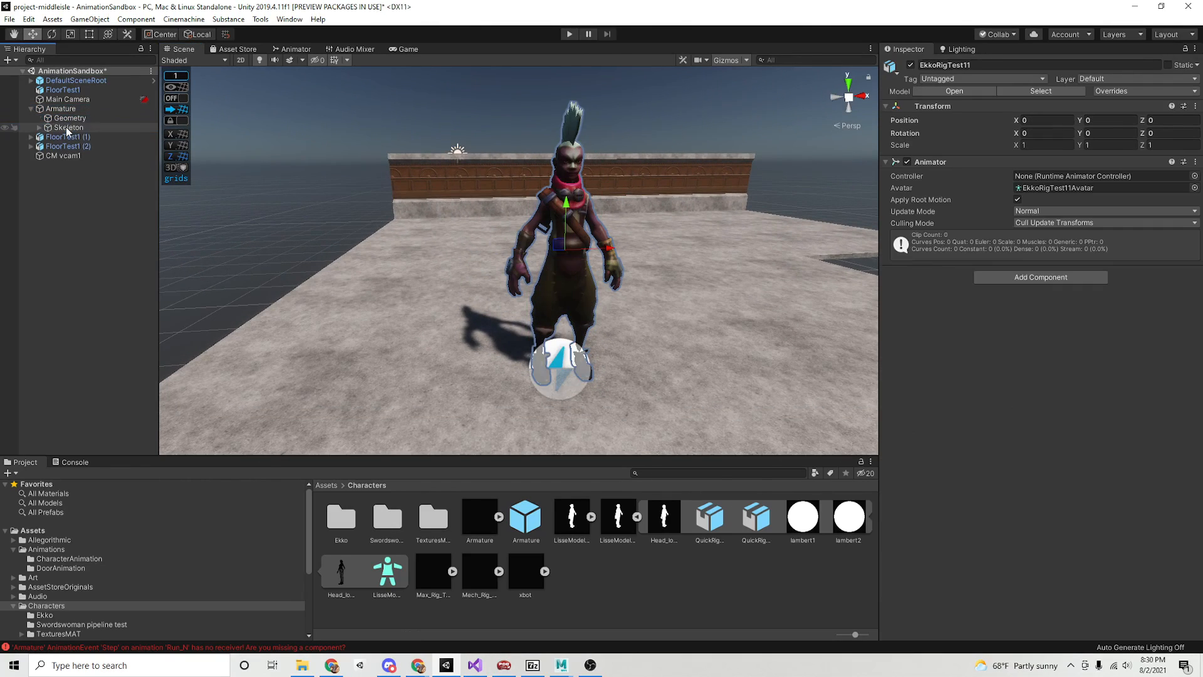
Place the LisseModel1TestRig2 model from the Characters folder as a child of Armature's Geometry object.
{"action": "left_click", "coordinate": [69, 119]}
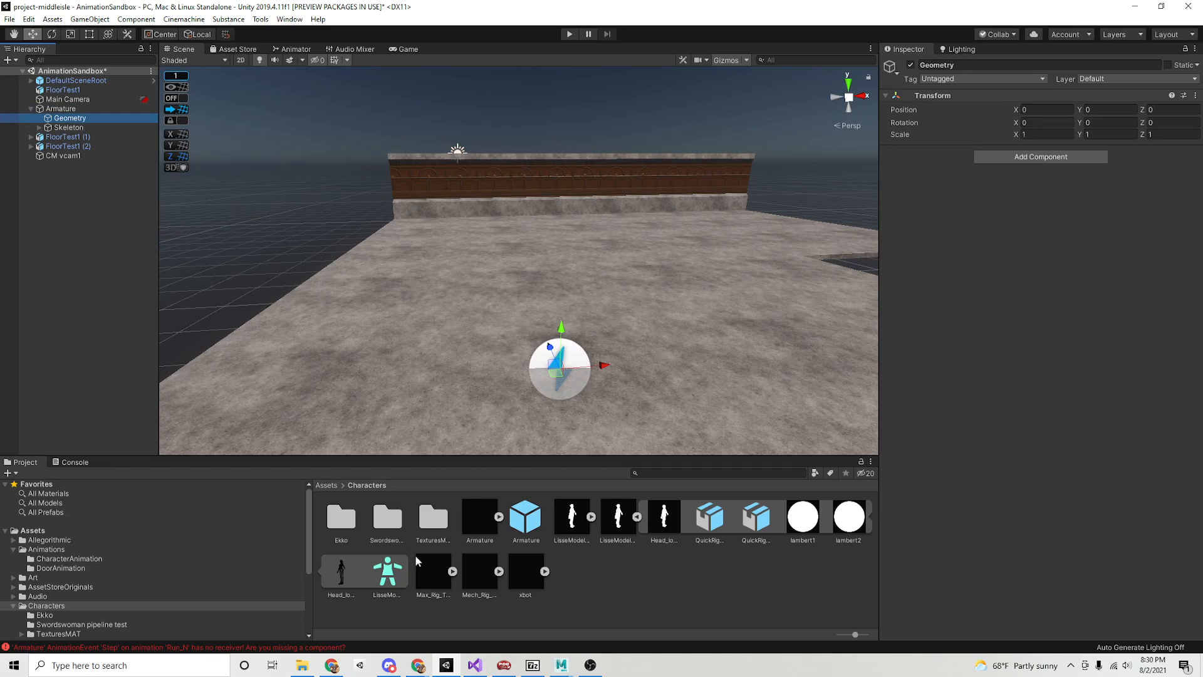
{"action": "left_click", "coordinate": [637, 516]}
{"action": "left_click_drag", "start_coordinate": [608, 518], "coordinate": [69, 120]}
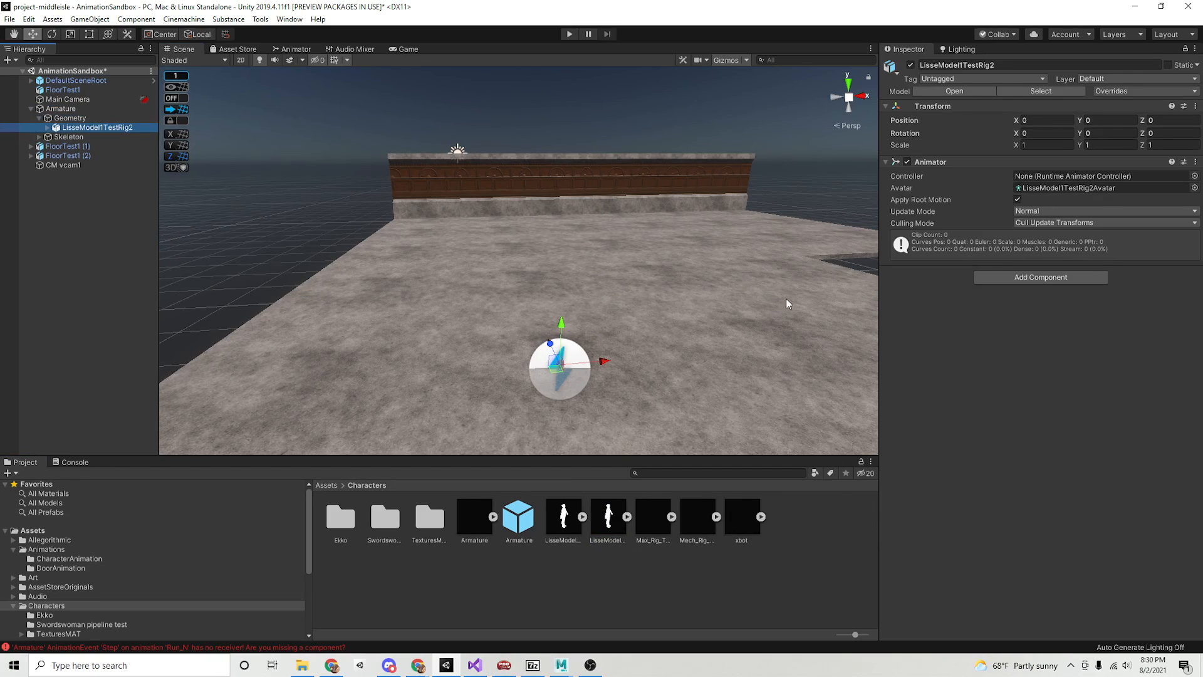
Set the import Scale Factor of the LisseModel1TestRig2 asset to 20 and apply it.
{"action": "left_click", "coordinate": [608, 517]}
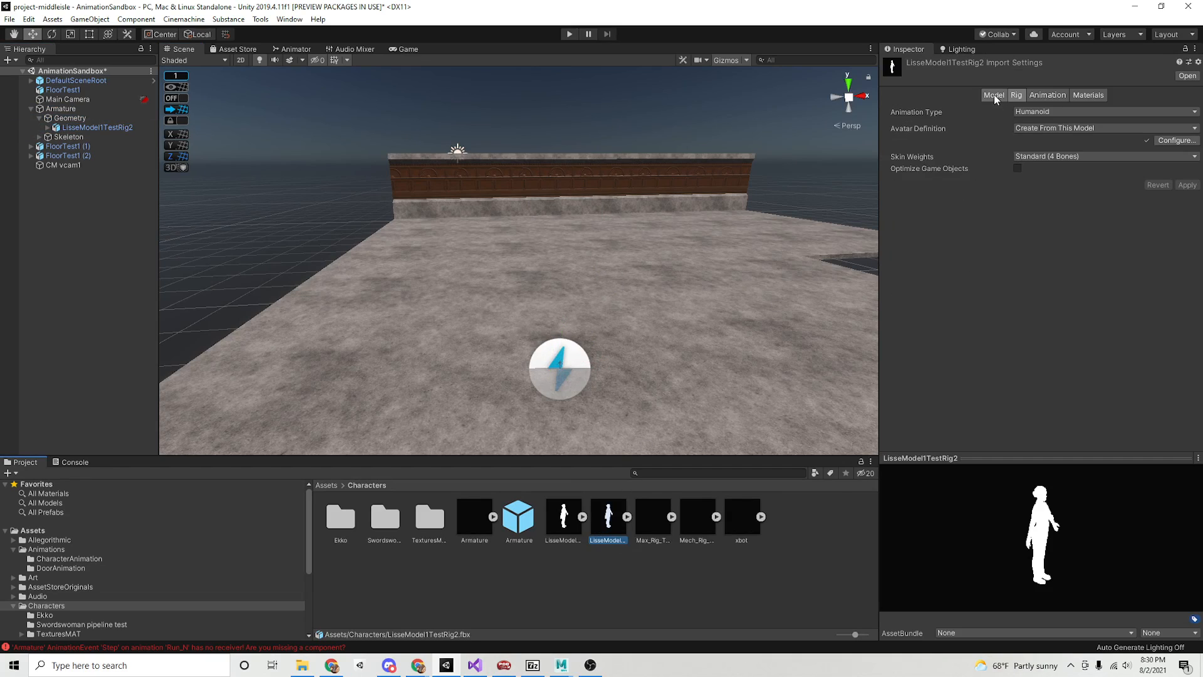
{"action": "left_click", "coordinate": [995, 95]}
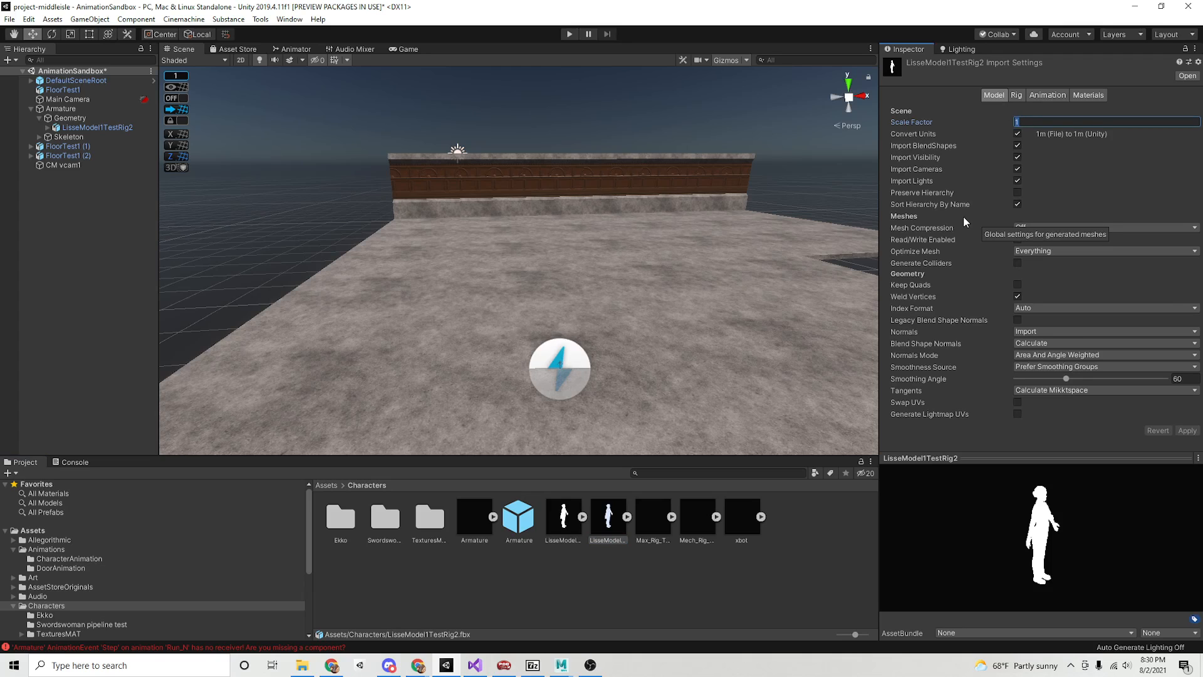
{"action": "type", "text": "20"}
{"action": "left_click", "coordinate": [1187, 431]}
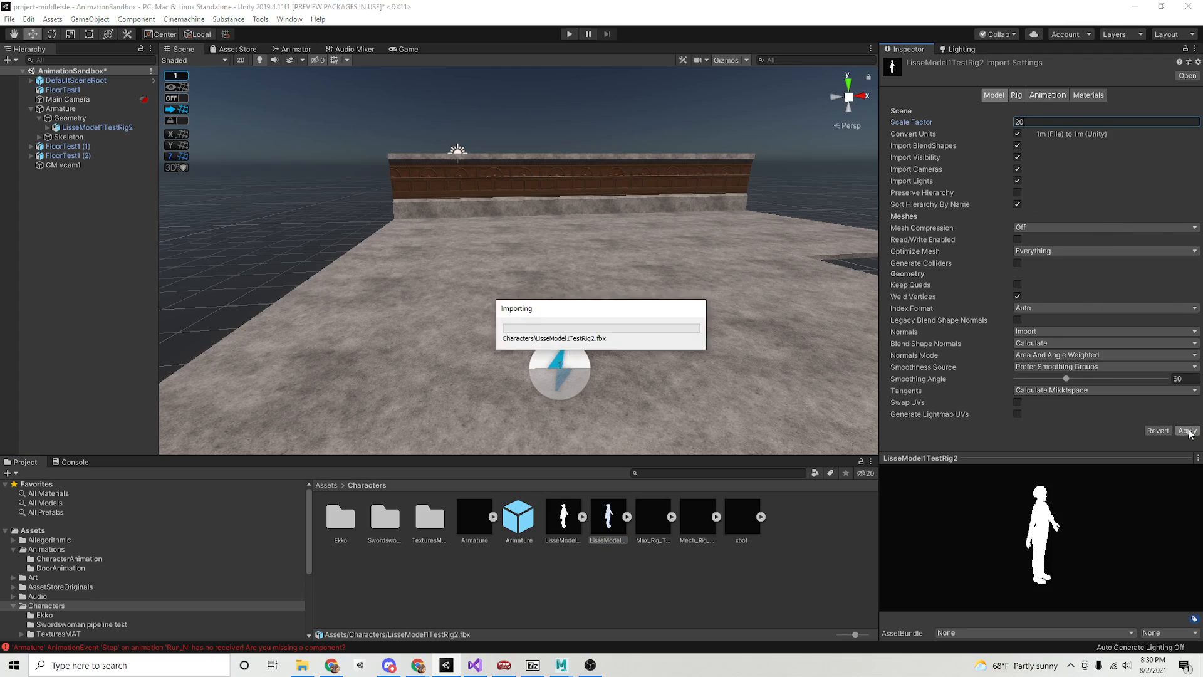
Frame the LisseModel1TestRig2 character in the scene and examine its size and pose from the front and side.
{"action": "left_click_drag", "start_coordinate": [619, 329], "coordinate": [421, 330], "text": "alt"}
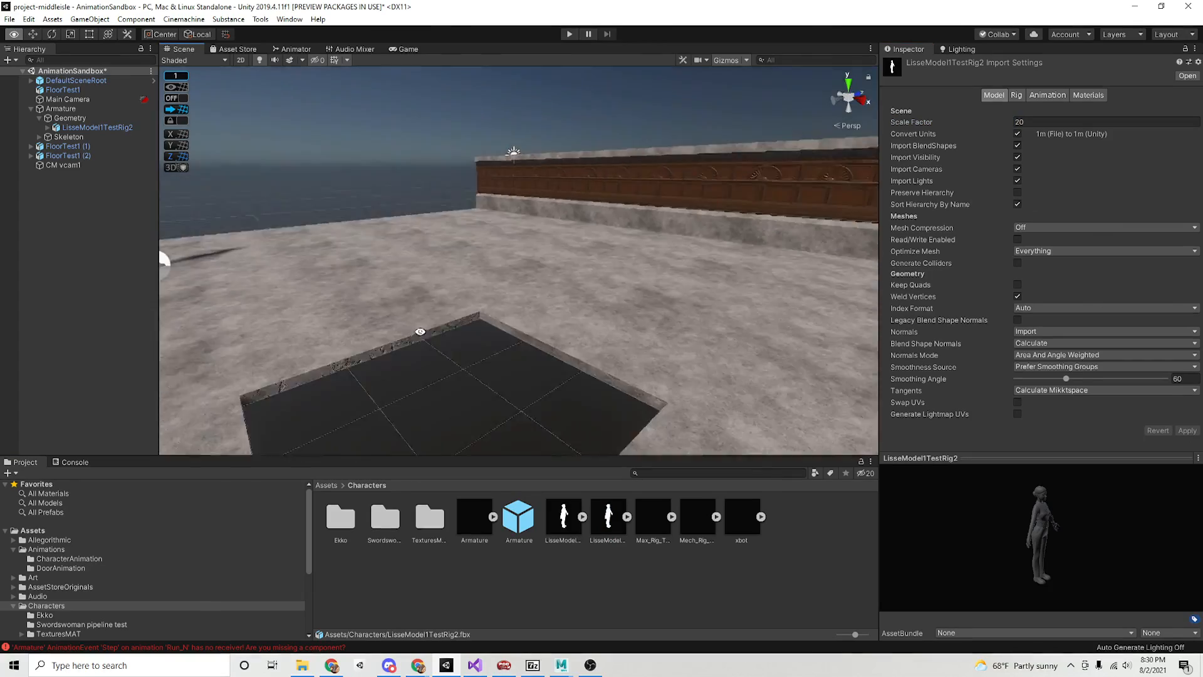
{"action": "middle_click_drag", "start_coordinate": [421, 330], "coordinate": [738, 416], "text": "alt"}
{"action": "left_click_drag", "start_coordinate": [738, 416], "coordinate": [676, 321], "text": "alt"}
{"action": "left_click", "coordinate": [310, 317]}
{"action": "key", "text": "f"}
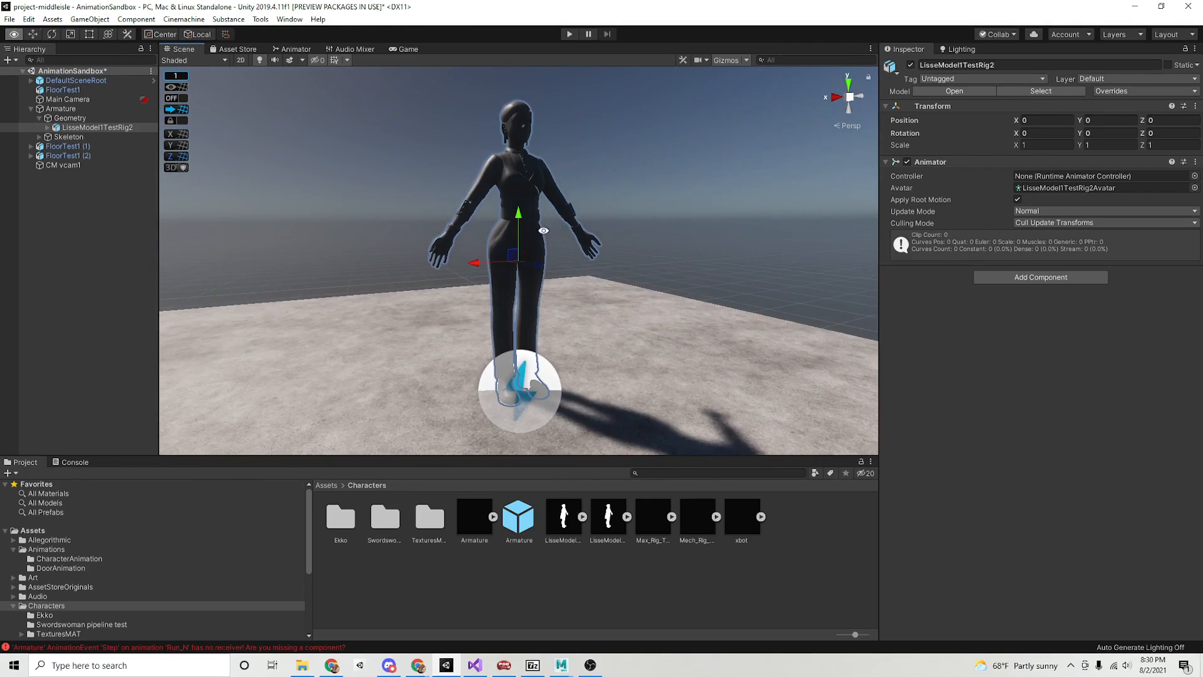
{"action": "left_click_drag", "start_coordinate": [440, 222], "coordinate": [471, 213], "text": "alt"}
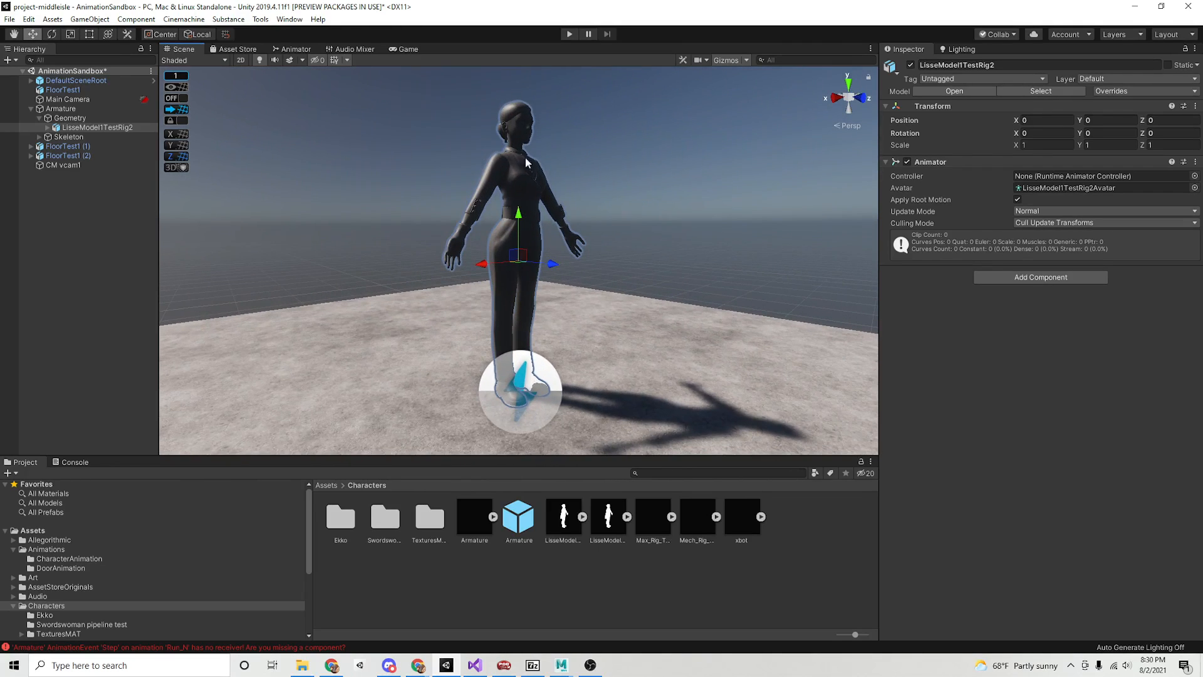
{"action": "left_click_drag", "start_coordinate": [526, 163], "coordinate": [584, 252], "text": "alt"}
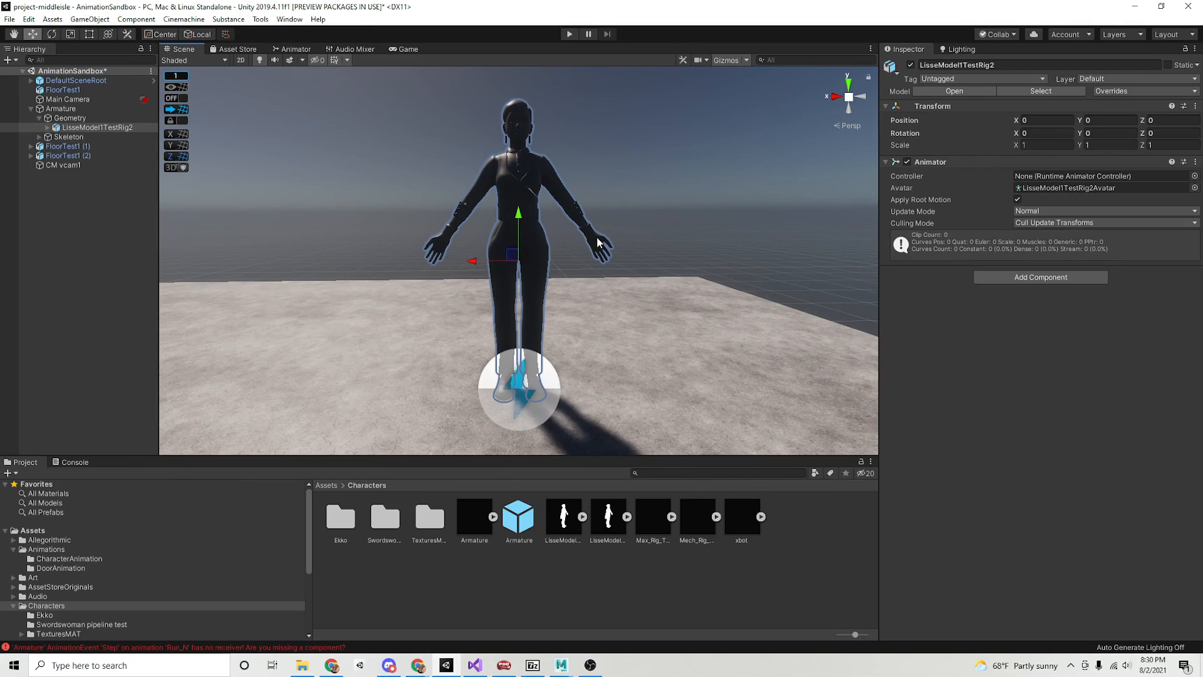
{"action": "left_click_drag", "start_coordinate": [689, 224], "coordinate": [397, 246], "text": "alt"}
{"action": "mouse_move", "coordinate": [576, 297]}
{"action": "left_mouse_down", "text": "alt"}
{"action": "mouse_move", "coordinate": [632, 293]}
{"action": "mouse_move", "coordinate": [514, 288]}
{"action": "mouse_move", "coordinate": [589, 277]}
{"action": "mouse_move", "coordinate": [684, 286]}
{"action": "mouse_move", "coordinate": [586, 305]}
{"action": "left_mouse_up", "text": "alt"}
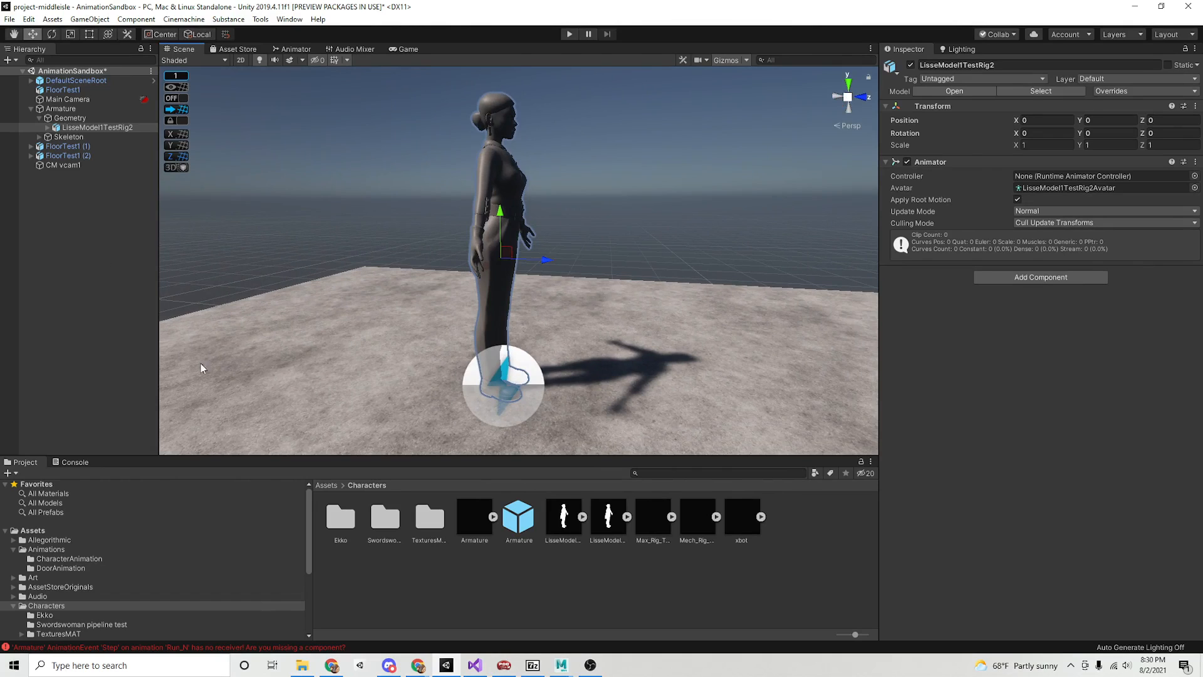
Assign LisseModel1TestRig2Avatar as the avatar of the Armature object's Animator.
{"action": "left_click", "coordinate": [70, 119]}
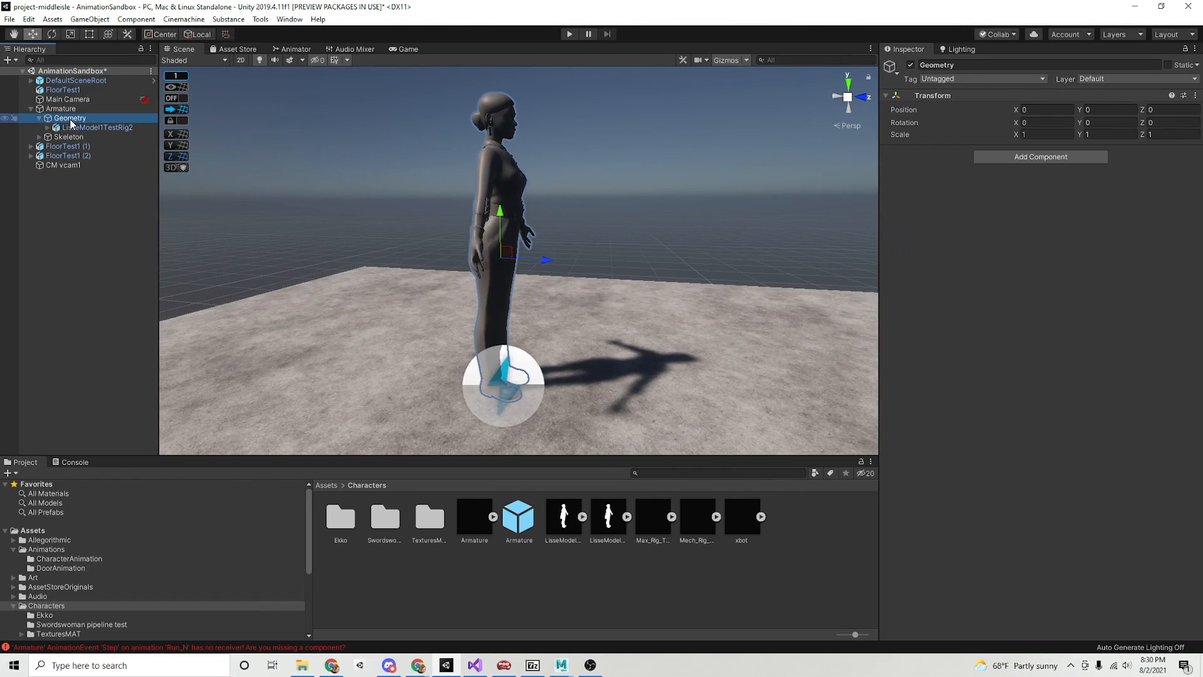
{"action": "left_click", "coordinate": [60, 109]}
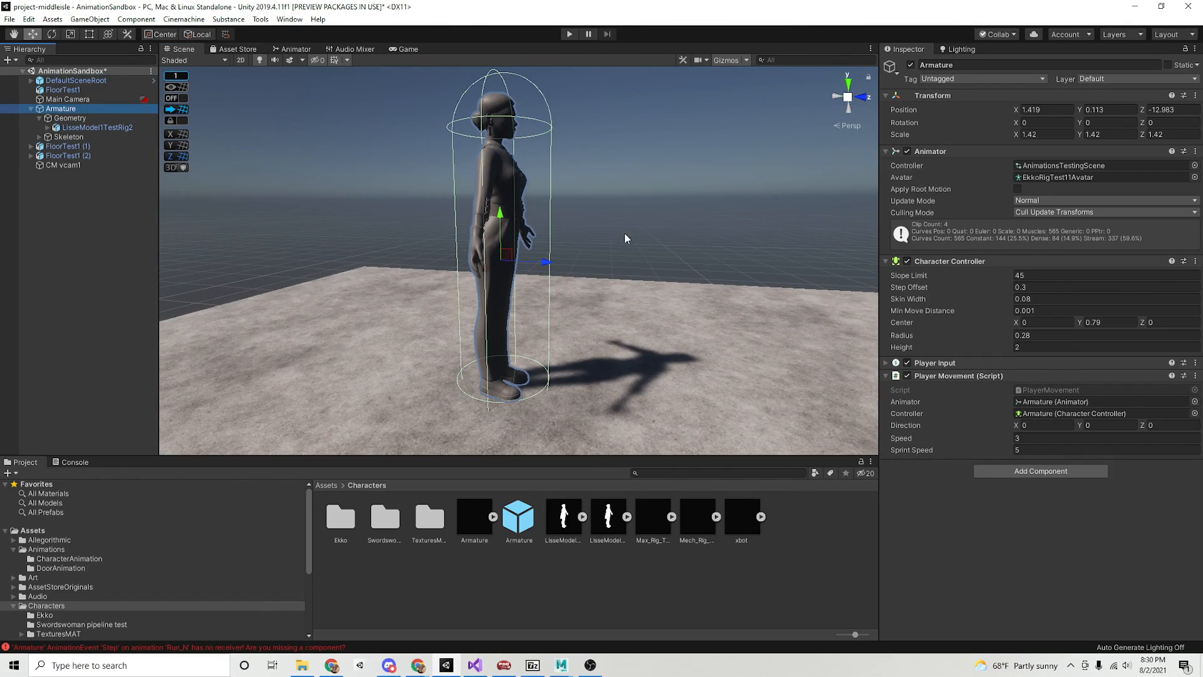
{"action": "left_click", "coordinate": [1194, 177]}
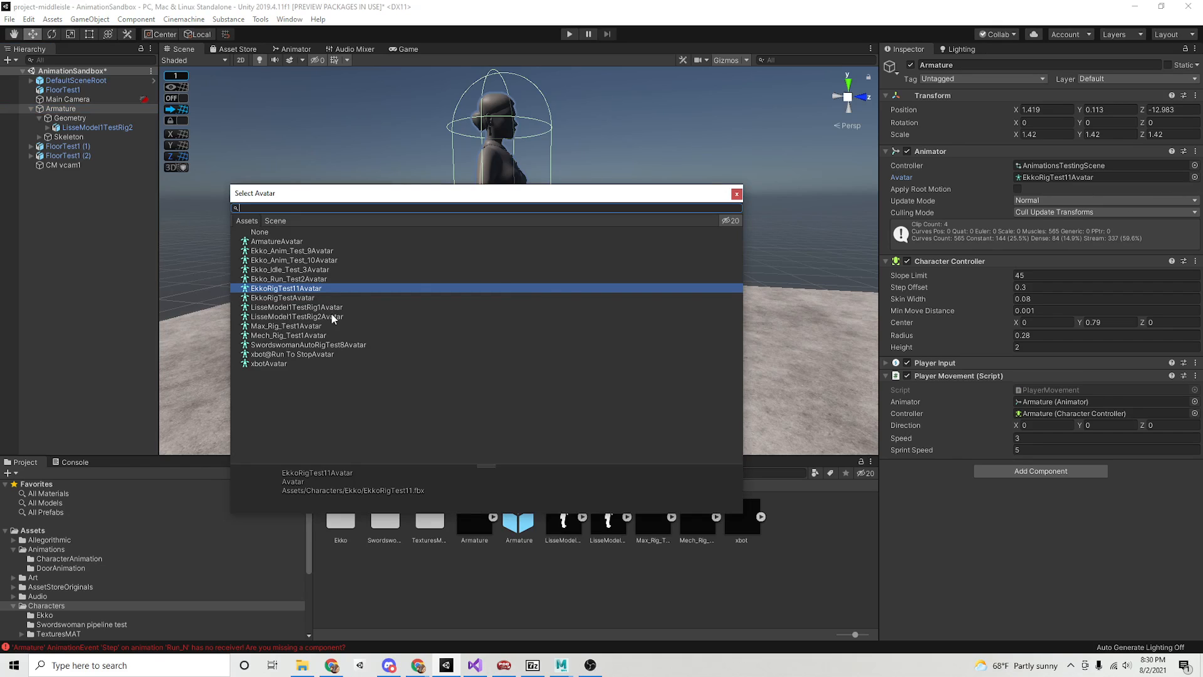
{"action": "left_click", "coordinate": [274, 317]}
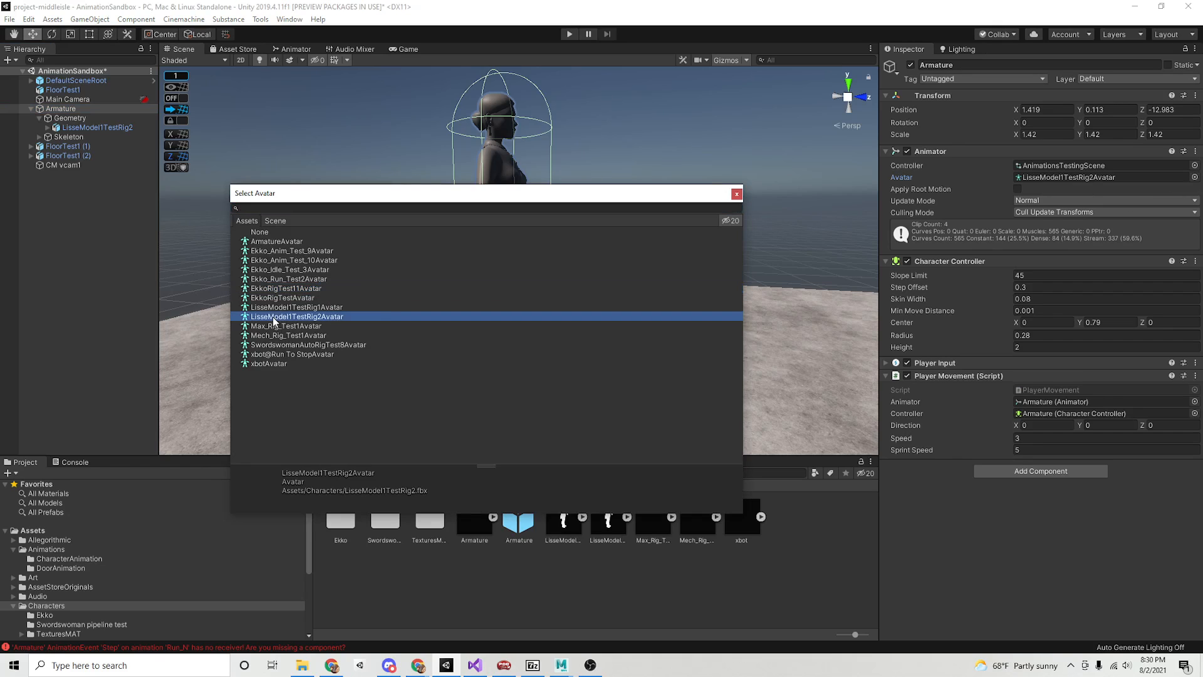
{"action": "double_click", "coordinate": [321, 317]}
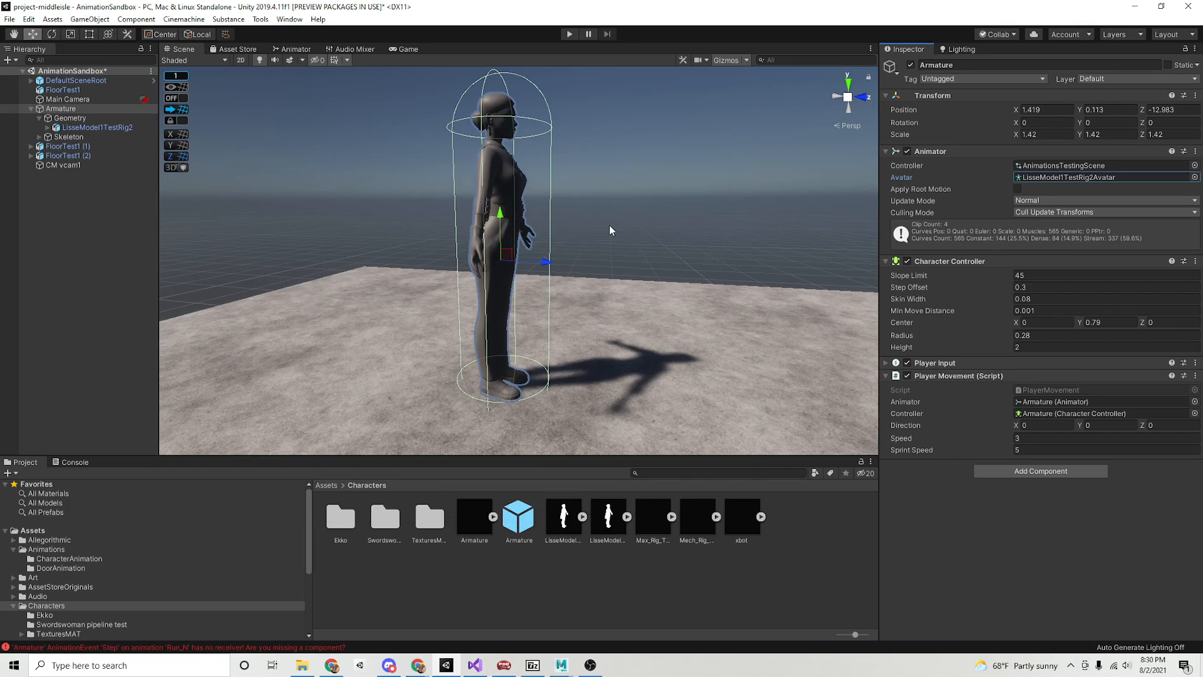
Enter play mode and move the character around the floor in all directions to test its idle, walk and run animations.
{"action": "left_click", "coordinate": [663, 154]}
{"action": "left_click", "coordinate": [568, 36]}
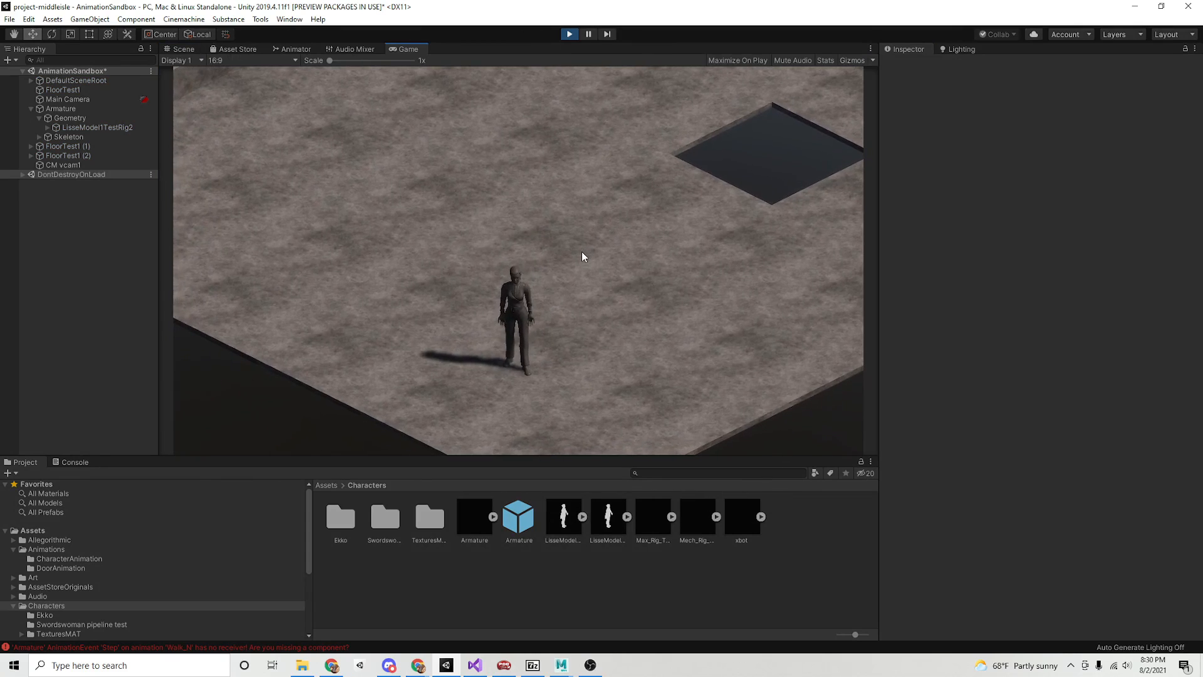
{"action": "key", "text": "a"}
{"action": "key", "text": "w"}
{"action": "key", "text": "d"}
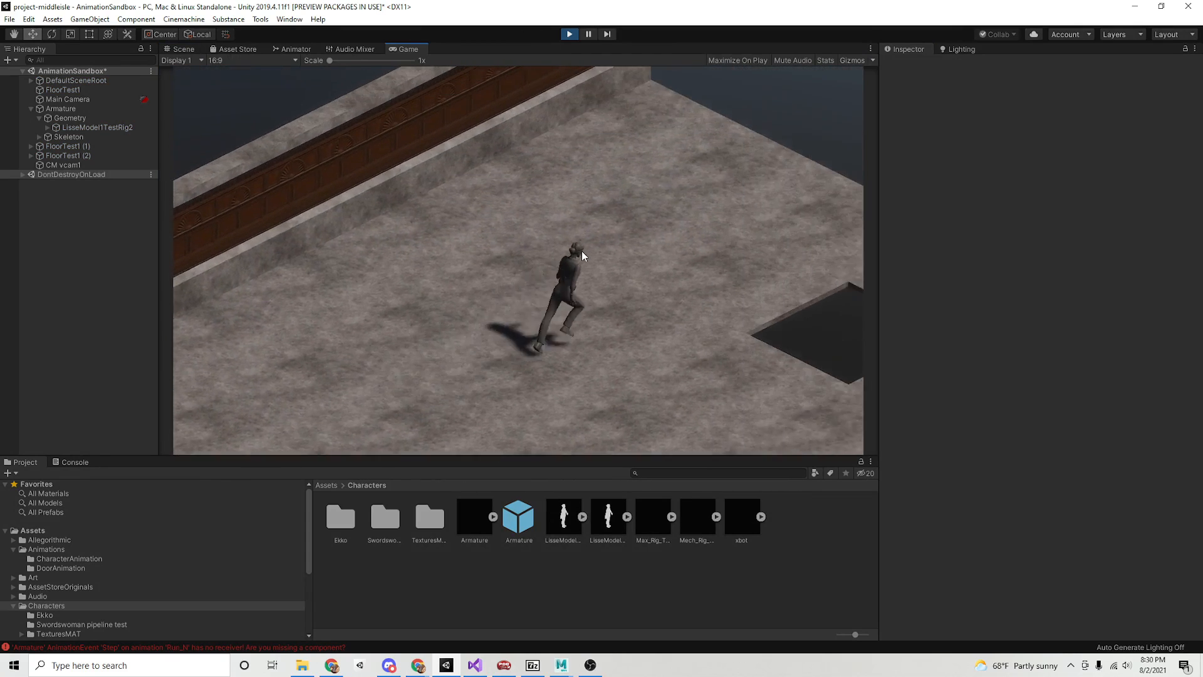
{"action": "key", "text": "s"}
{"action": "key", "text": "a"}
{"action": "key", "text": "s"}
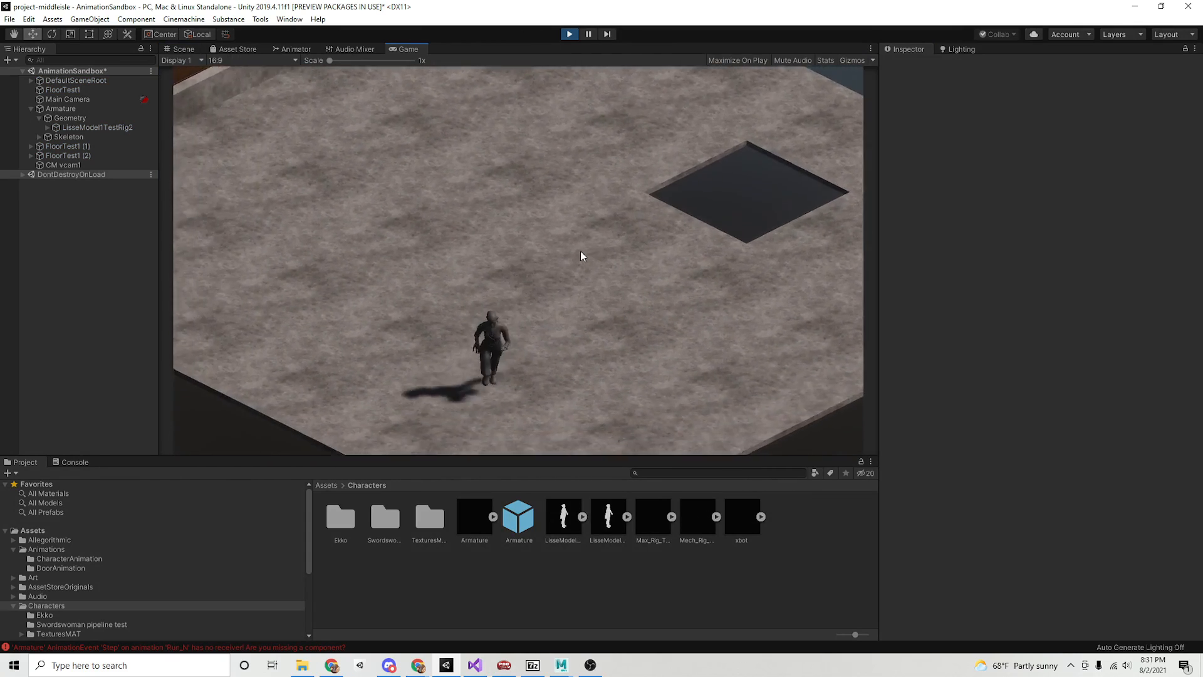
{"action": "key", "text": "d"}
{"action": "key", "text": "w"}
{"action": "key", "text": "a"}
{"action": "key", "text": "d"}
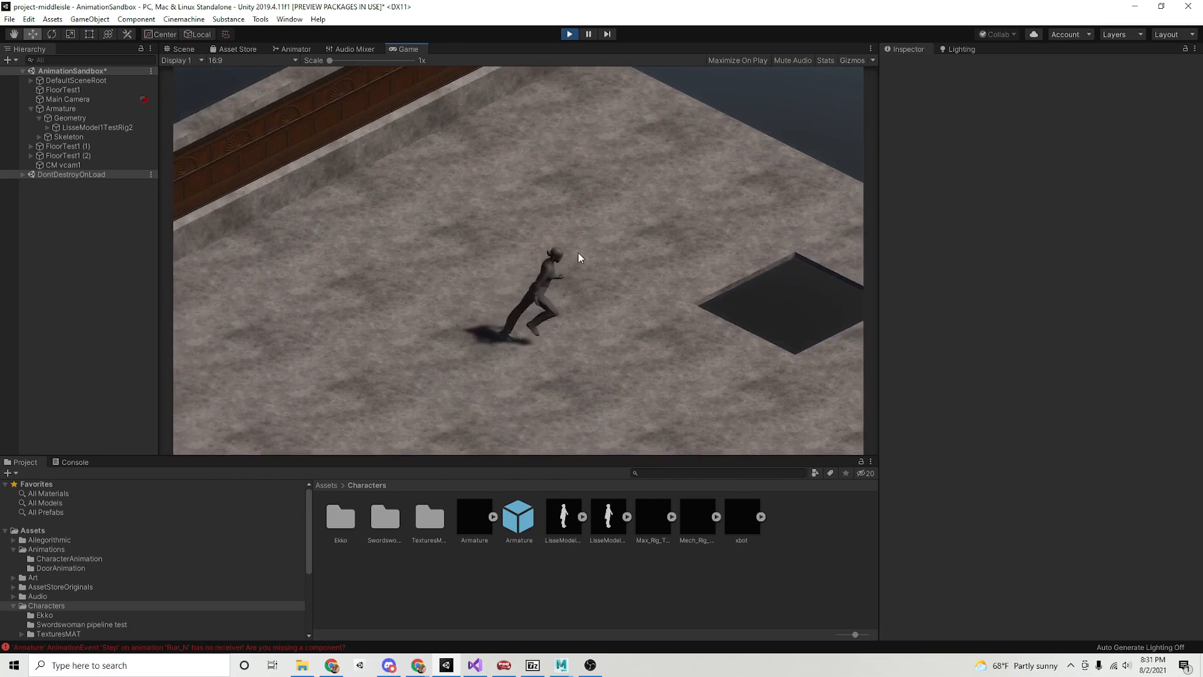
{"action": "key", "text": "s"}
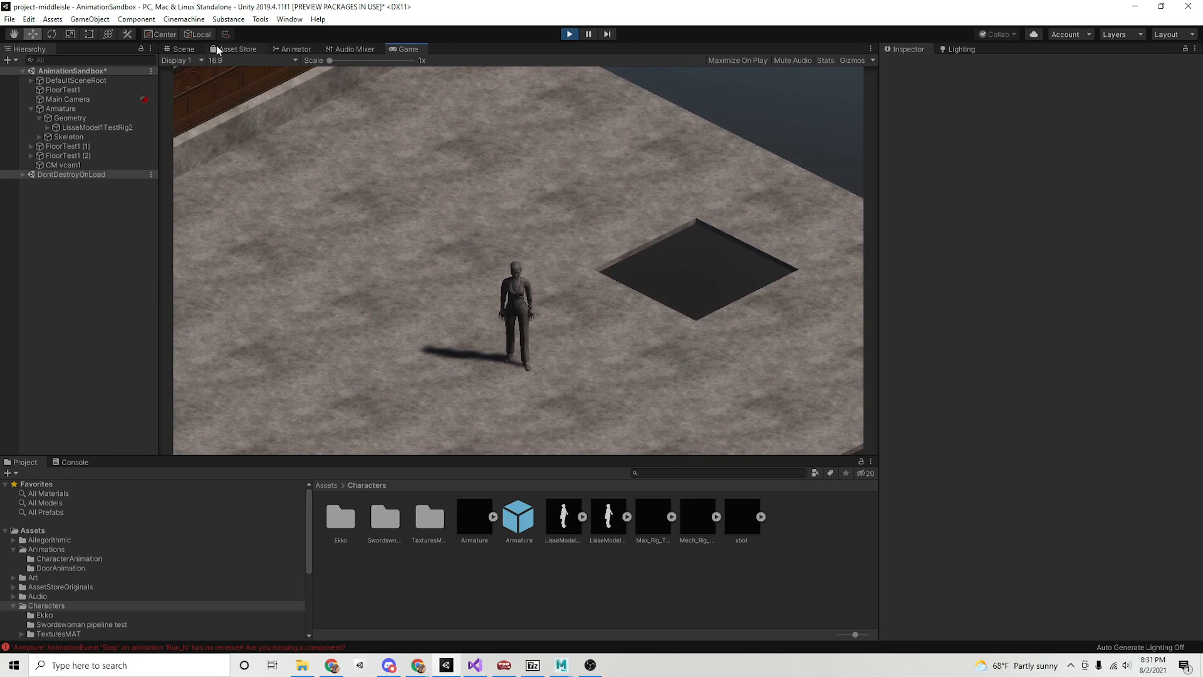
Inspect the character's idle animation up close in the Scene view while the game is running.
{"action": "left_click", "coordinate": [183, 48]}
{"action": "mouse_move", "coordinate": [594, 361]}
{"action": "left_mouse_down", "text": "alt"}
{"action": "mouse_move", "coordinate": [317, 370]}
{"action": "mouse_move", "coordinate": [429, 337]}
{"action": "mouse_move", "coordinate": [749, 378]}
{"action": "mouse_move", "coordinate": [682, 317]}
{"action": "mouse_move", "coordinate": [365, 309]}
{"action": "mouse_move", "coordinate": [605, 366]}
{"action": "left_mouse_up", "text": "alt"}
{"action": "middle_click_drag", "start_coordinate": [605, 366], "coordinate": [492, 329]}
{"action": "left_click_drag", "start_coordinate": [491, 330], "coordinate": [447, 327], "text": "alt"}
{"action": "scroll", "coordinate": [502, 326], "scroll_direction": "up", "scroll_amount": 2}
{"action": "middle_click_drag", "start_coordinate": [515, 320], "coordinate": [577, 361]}
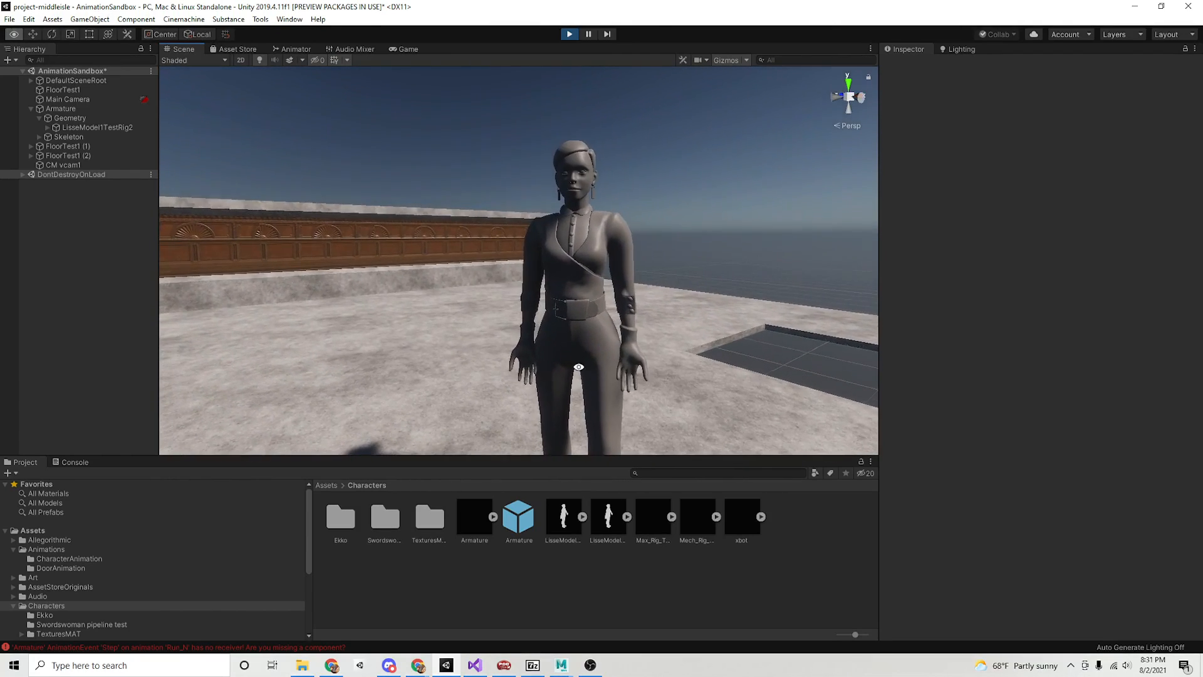
{"action": "left_click_drag", "start_coordinate": [577, 361], "coordinate": [558, 365], "text": "alt"}
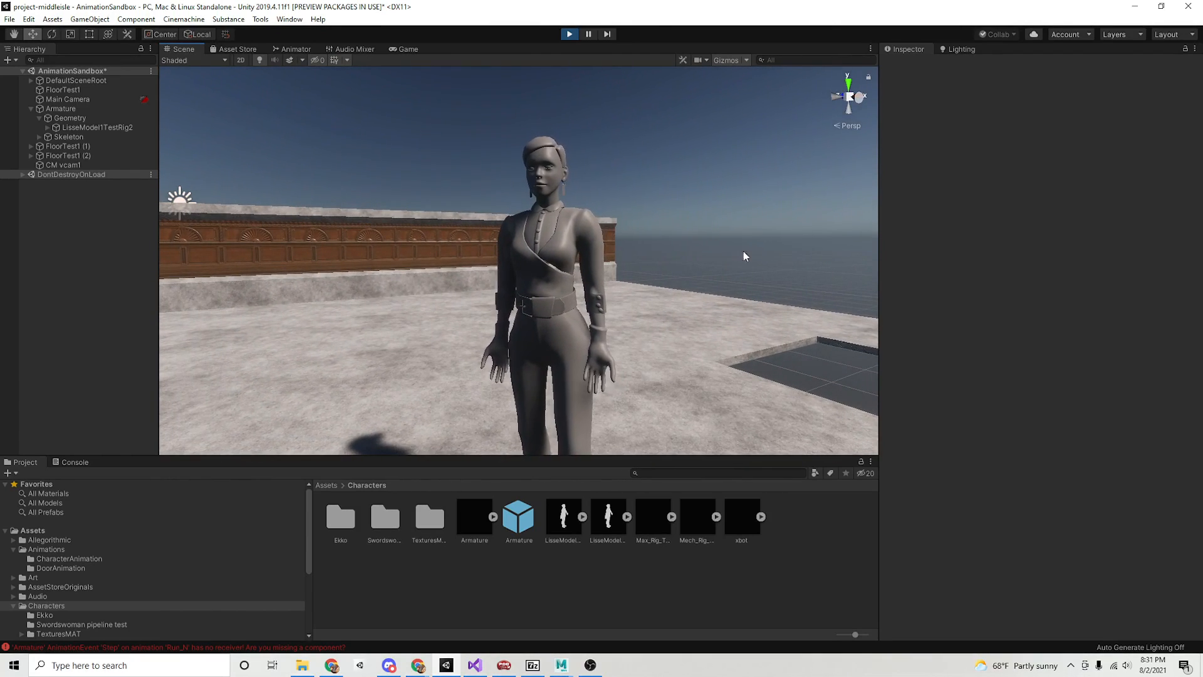
Show the Game view and undock the Scene view as a floating window over it.
{"action": "left_click", "coordinate": [406, 49]}
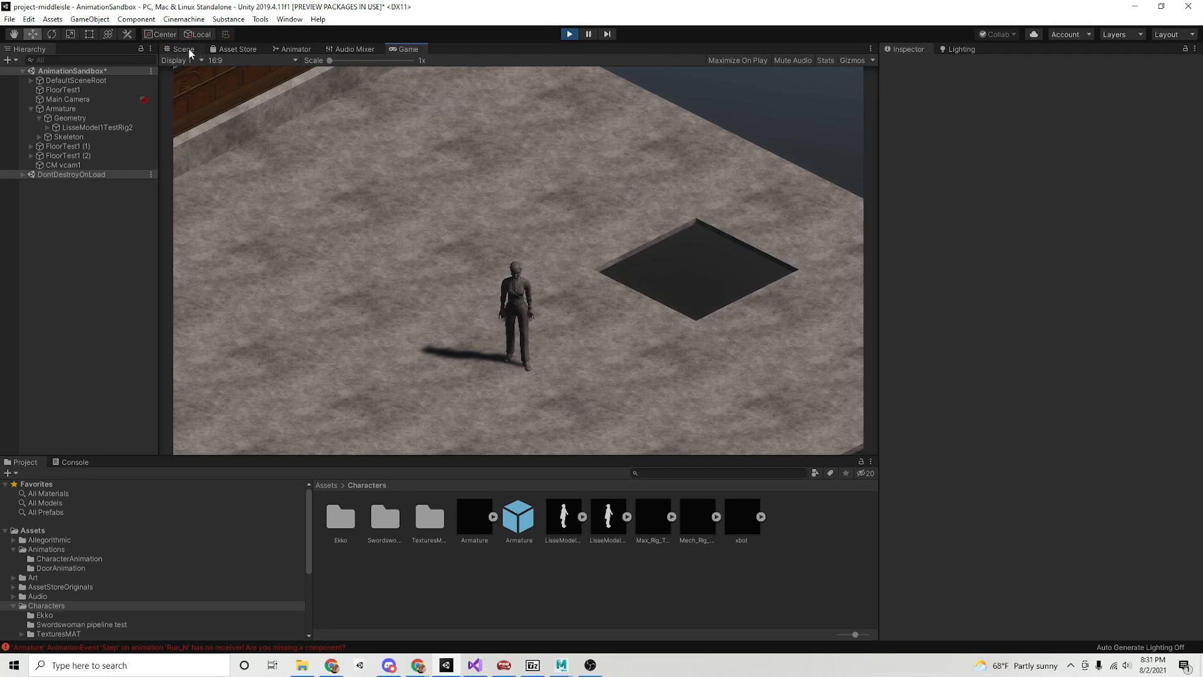
{"action": "left_click_drag", "start_coordinate": [184, 50], "coordinate": [1202, 107]}
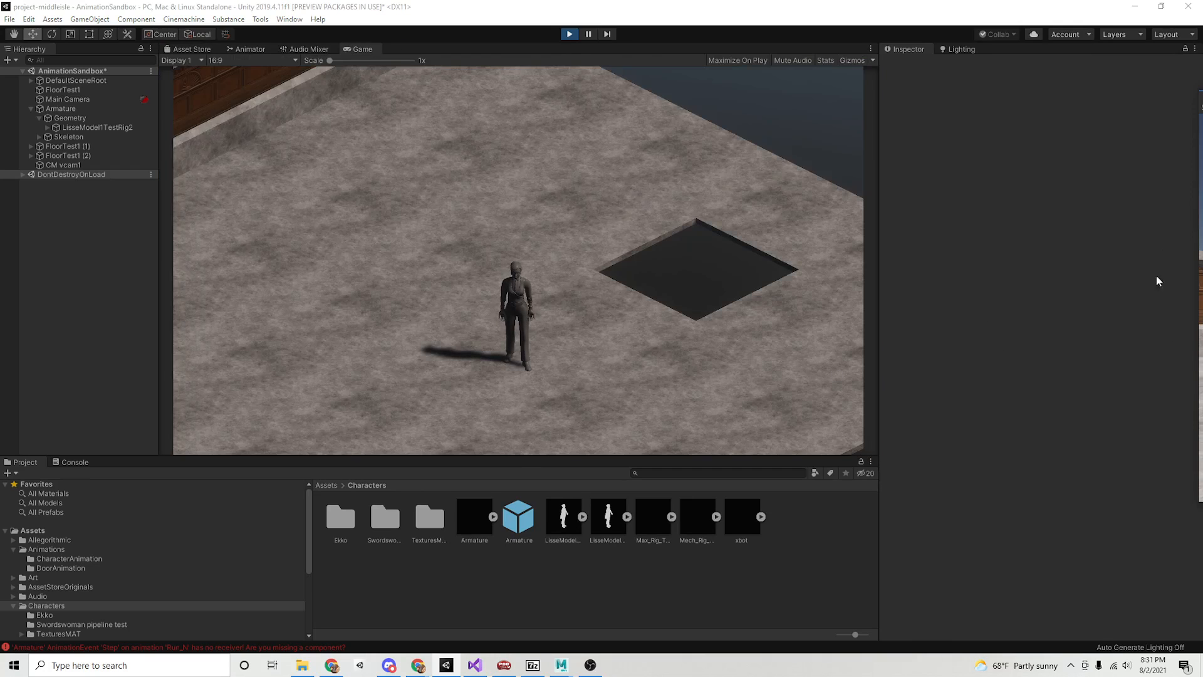
{"action": "left_click", "coordinate": [87, 136]}
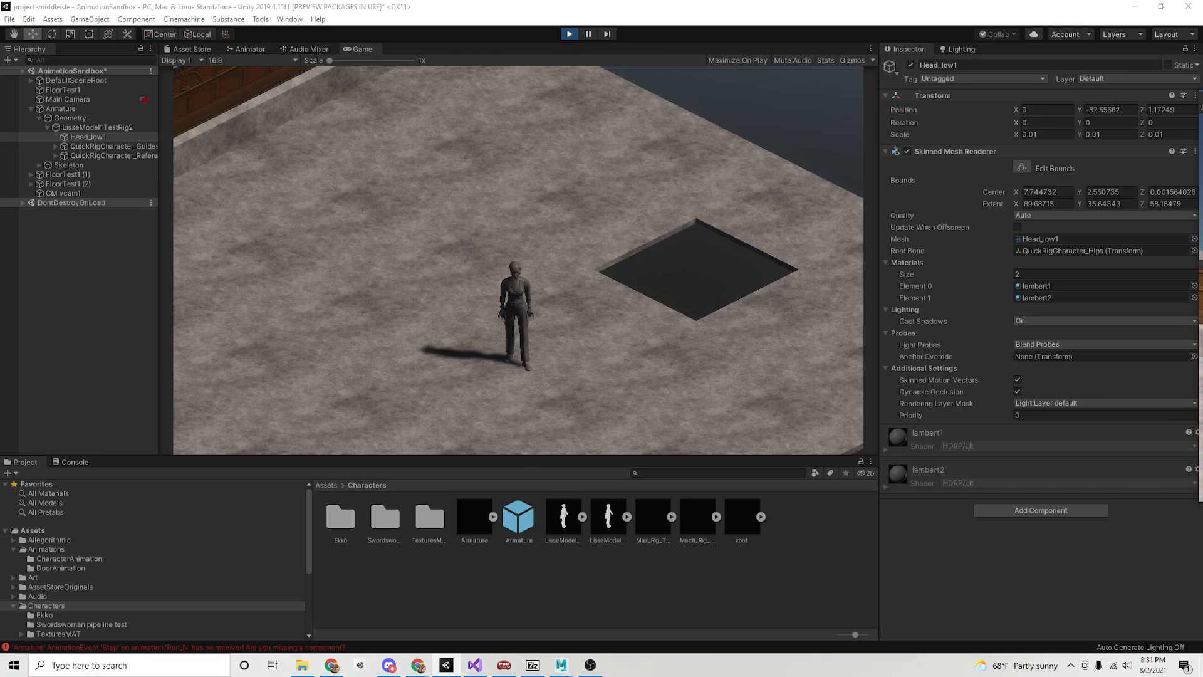
{"action": "left_click_drag", "start_coordinate": [1202, 95], "coordinate": [497, 59]}
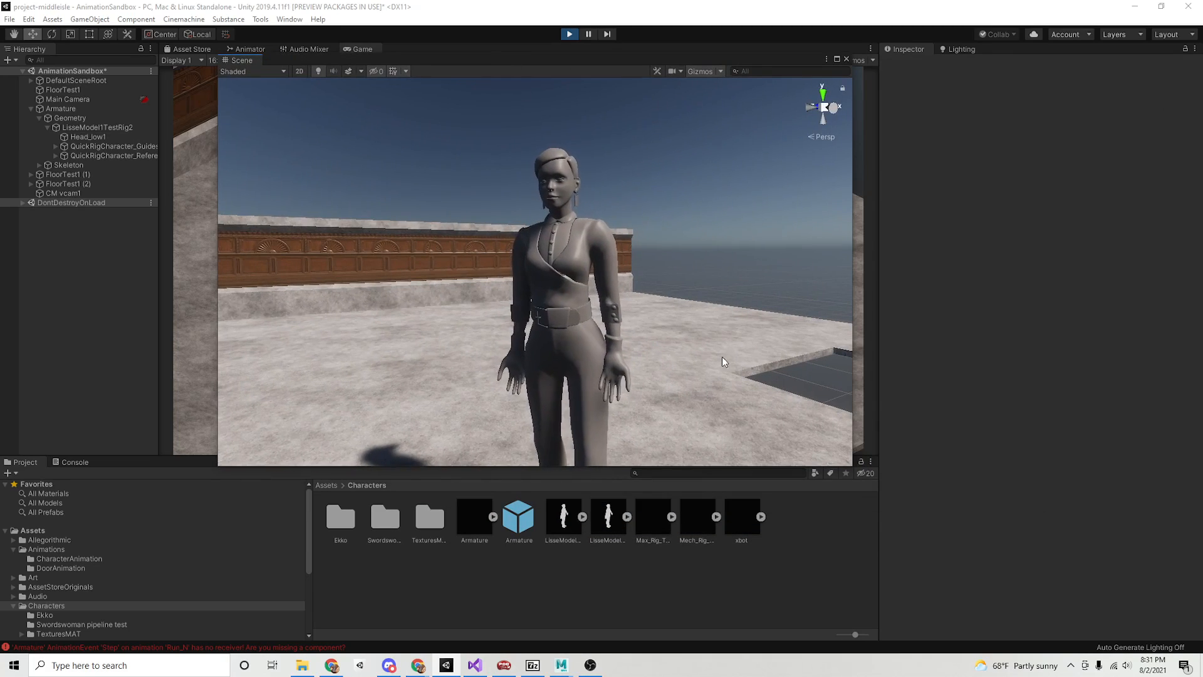
Steer the character around in the running game while watching its walk and run animations in the floating Scene view.
{"action": "left_click", "coordinate": [201, 258]}
{"action": "key", "text": "w"}
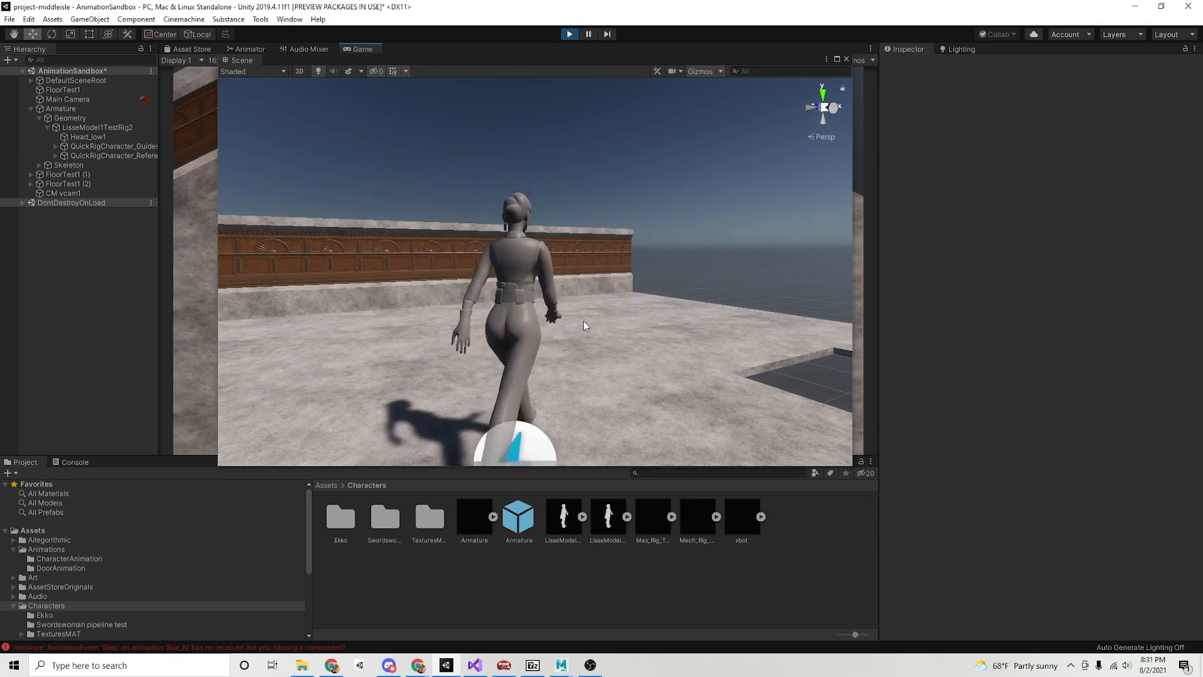
{"action": "key", "text": "d"}
{"action": "key", "text": "w"}
{"action": "key", "text": "a"}
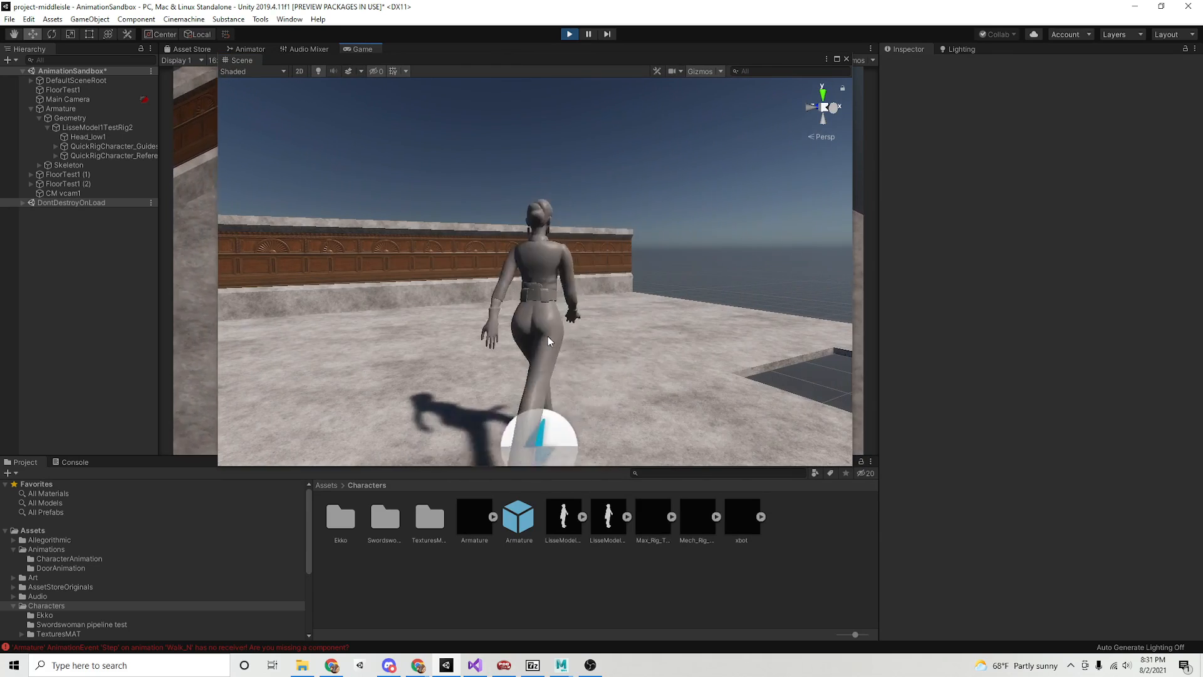
{"action": "key", "text": "d"}
{"action": "key", "text": "a"}
{"action": "key", "text": "a"}
{"action": "key", "text": "s"}
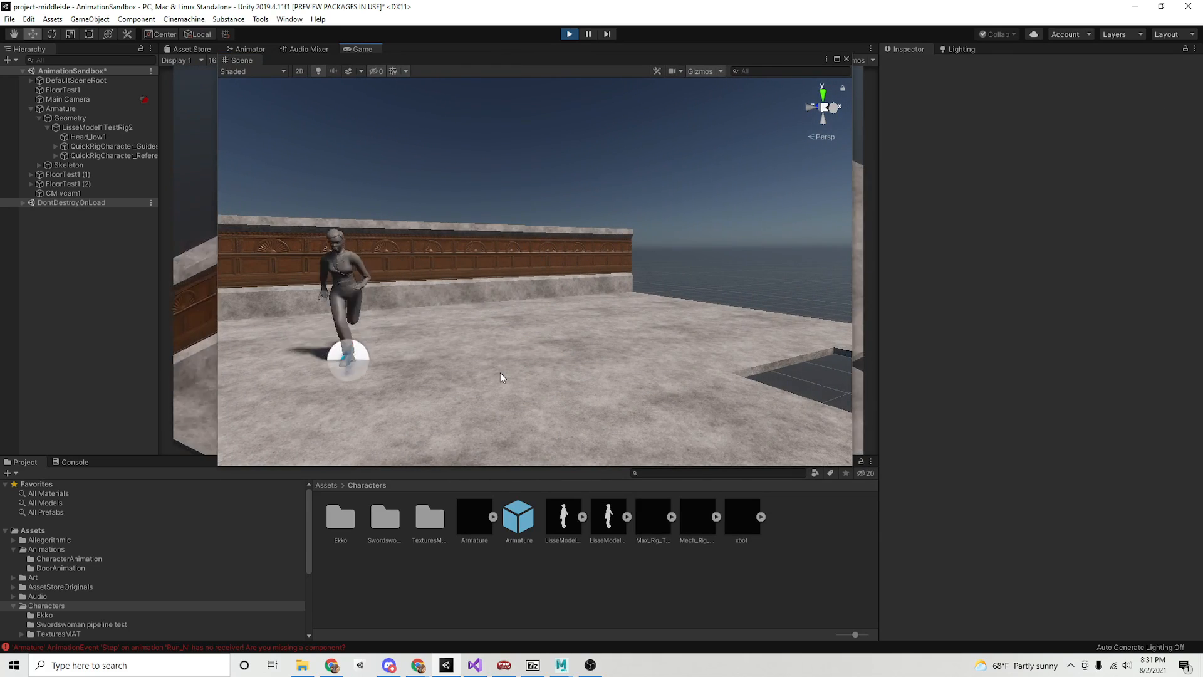
{"action": "key", "text": "d"}
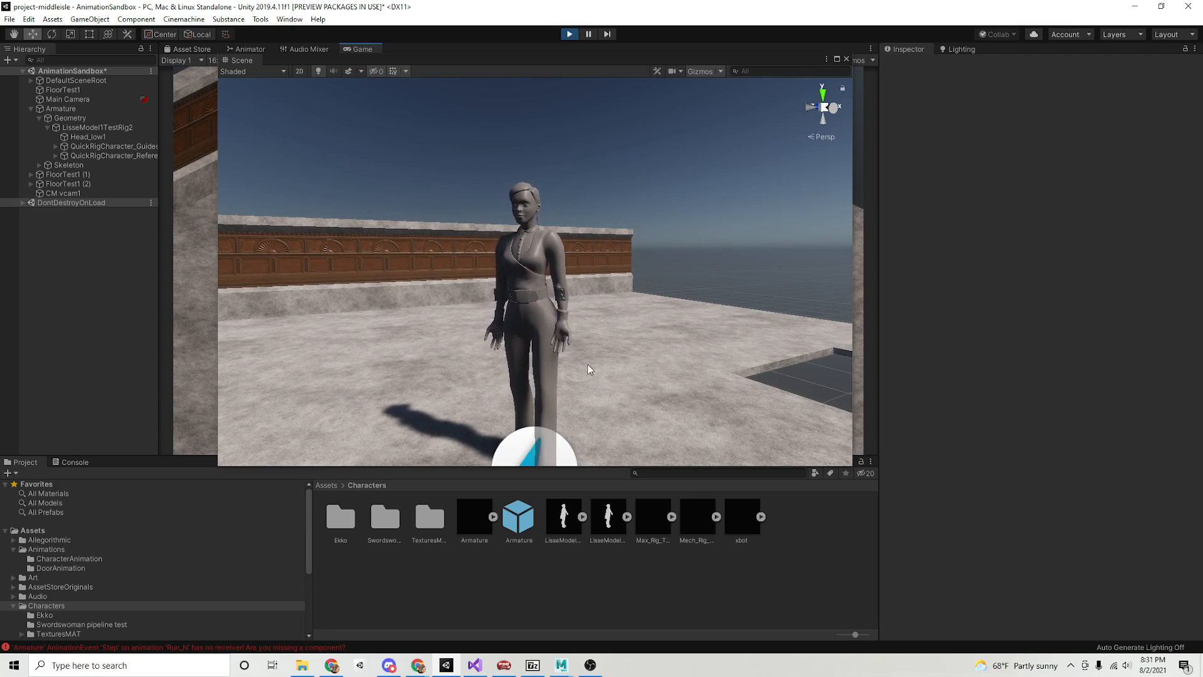
Exit play mode and dock the floating Scene view back into the main editor area by the Game view.
{"action": "left_click_drag", "start_coordinate": [796, 55], "coordinate": [775, 461]}
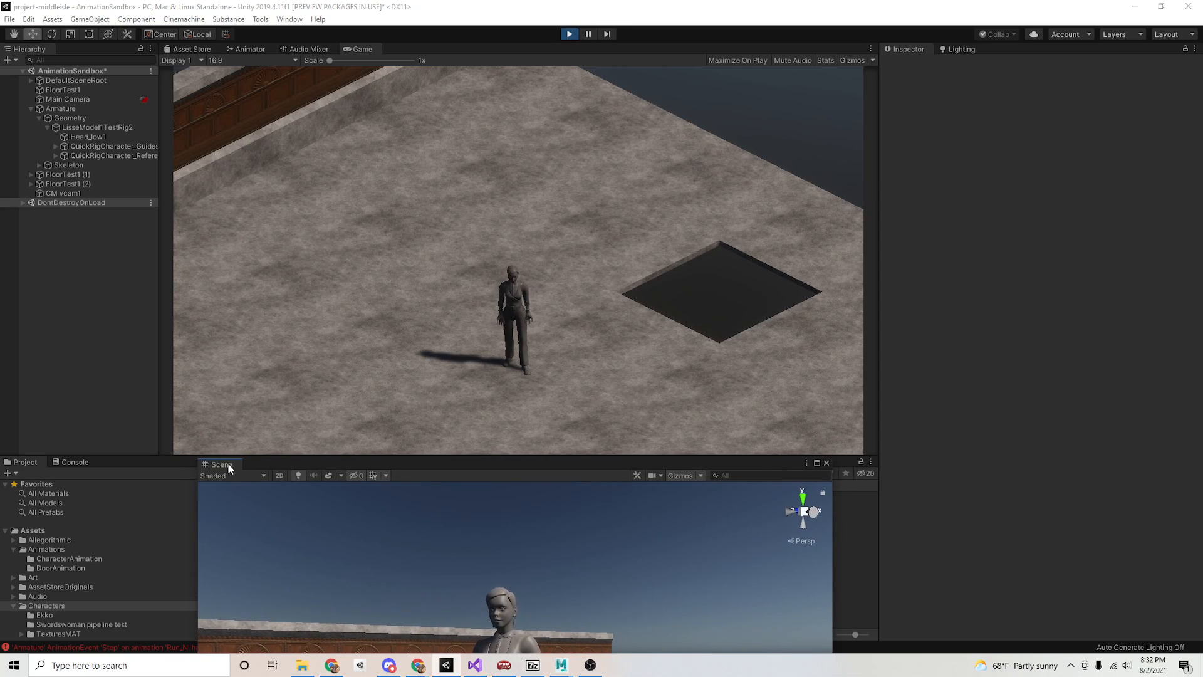
{"action": "key", "text": "ctrl+p"}
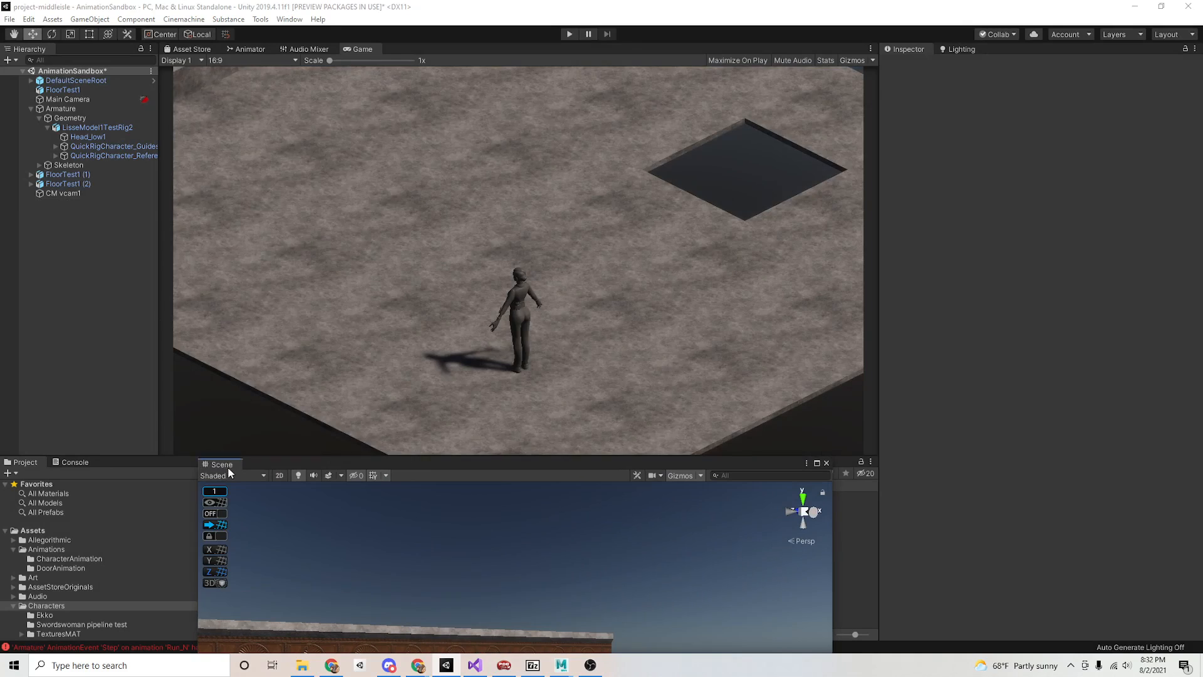
{"action": "left_click_drag", "start_coordinate": [228, 468], "coordinate": [332, 70]}
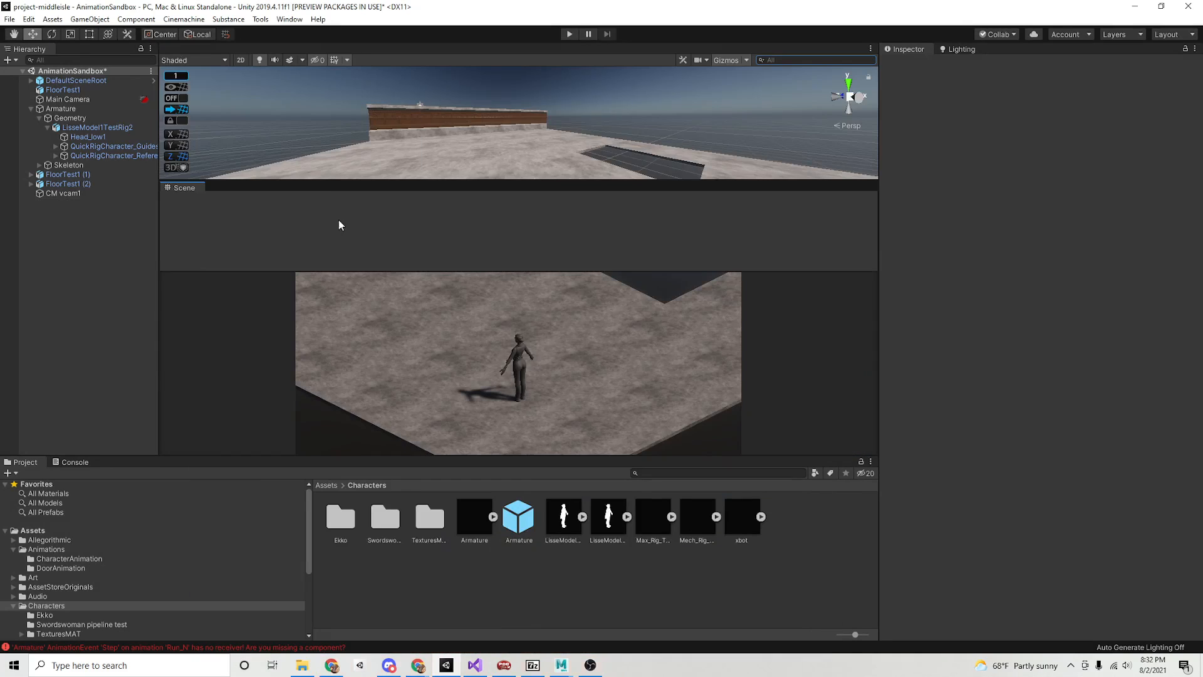
Dock the Scene view beside the Game view tab and switch to the Maya window with Quick Rig open.
{"action": "left_click_drag", "start_coordinate": [287, 197], "coordinate": [384, 207]}
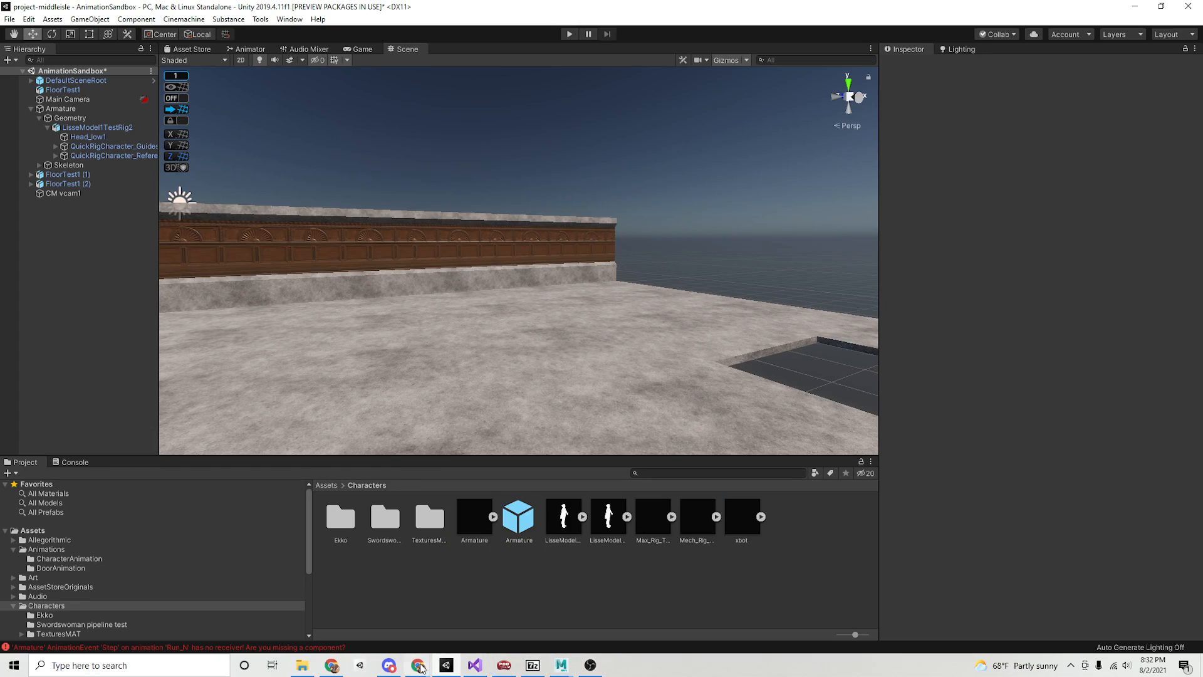
{"action": "mouse_move", "coordinate": [558, 668]}
{"action": "left_click", "coordinate": [626, 611]}
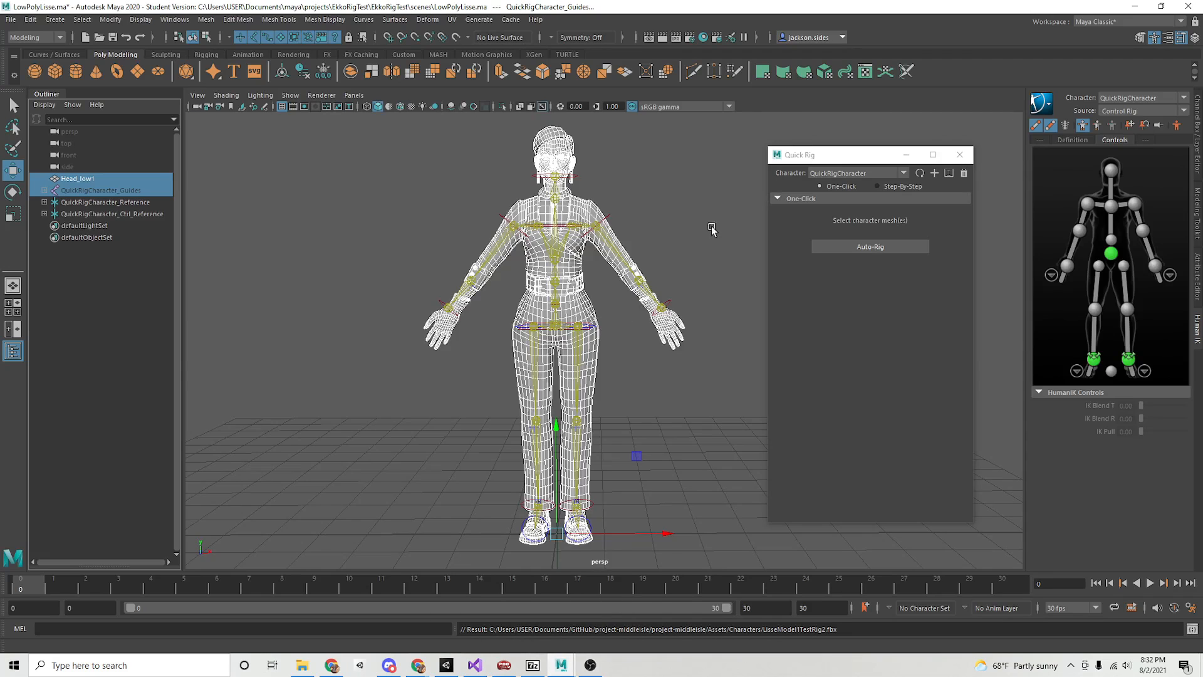
Delete the existing QuickRigCharacter with its skin, control rig, skeleton and guides, and set Quick Rig to Step-By-Step mode.
{"action": "left_click", "coordinate": [963, 174]}
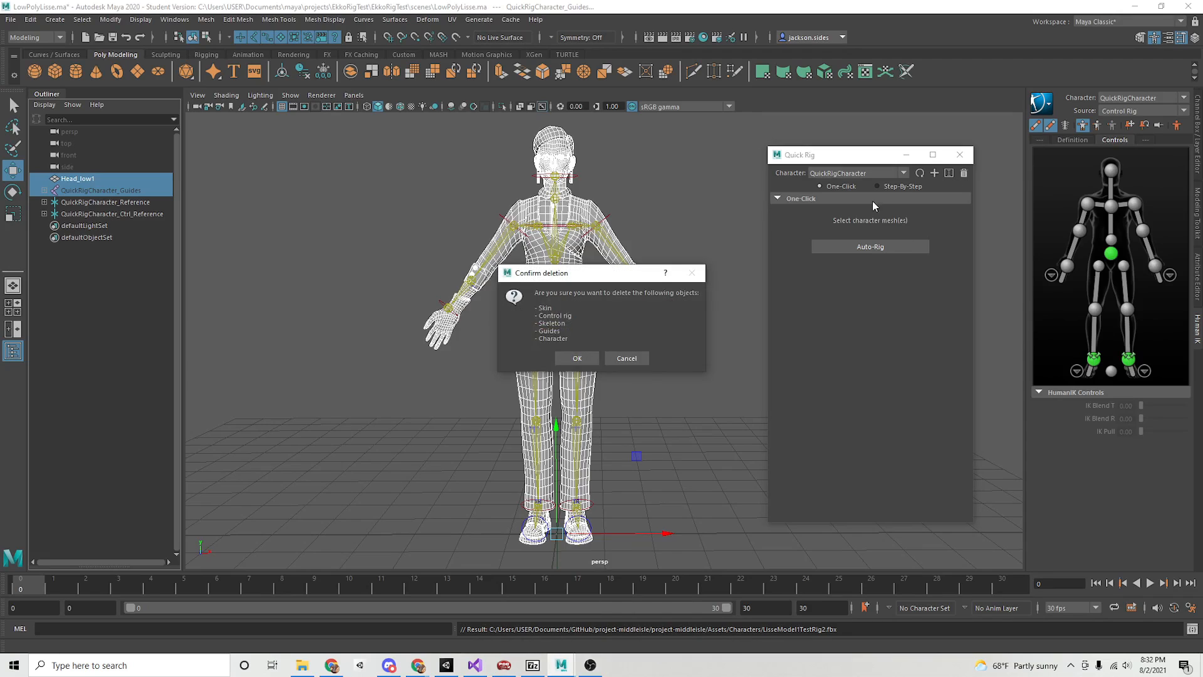
{"action": "left_click", "coordinate": [588, 356]}
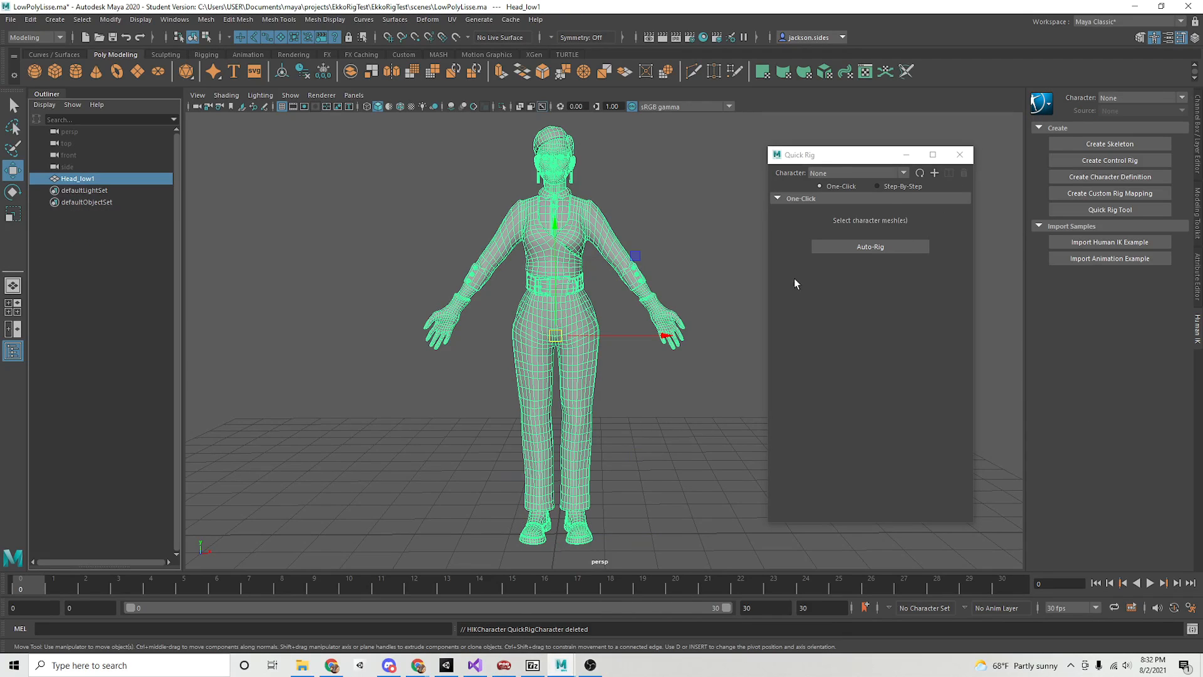
{"action": "left_click", "coordinate": [877, 186]}
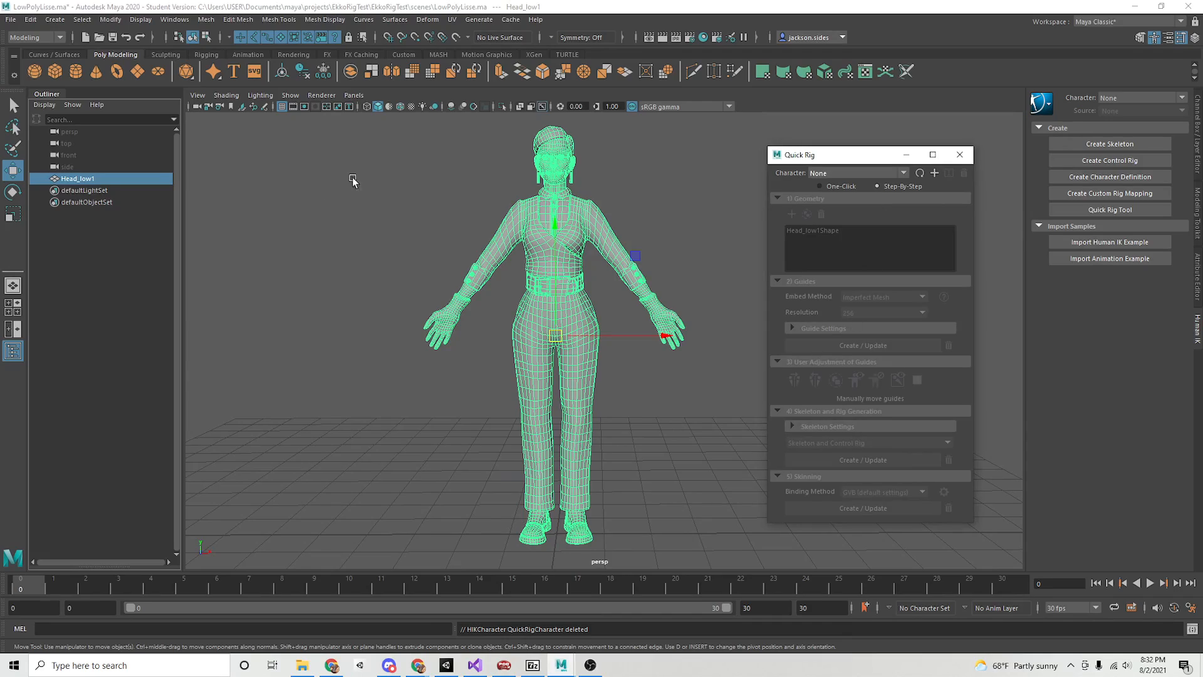
Select the Head_low1 mesh and create a new character in Quick Rig.
{"action": "left_click_drag", "start_coordinate": [511, 241], "coordinate": [569, 325], "text": "alt"}
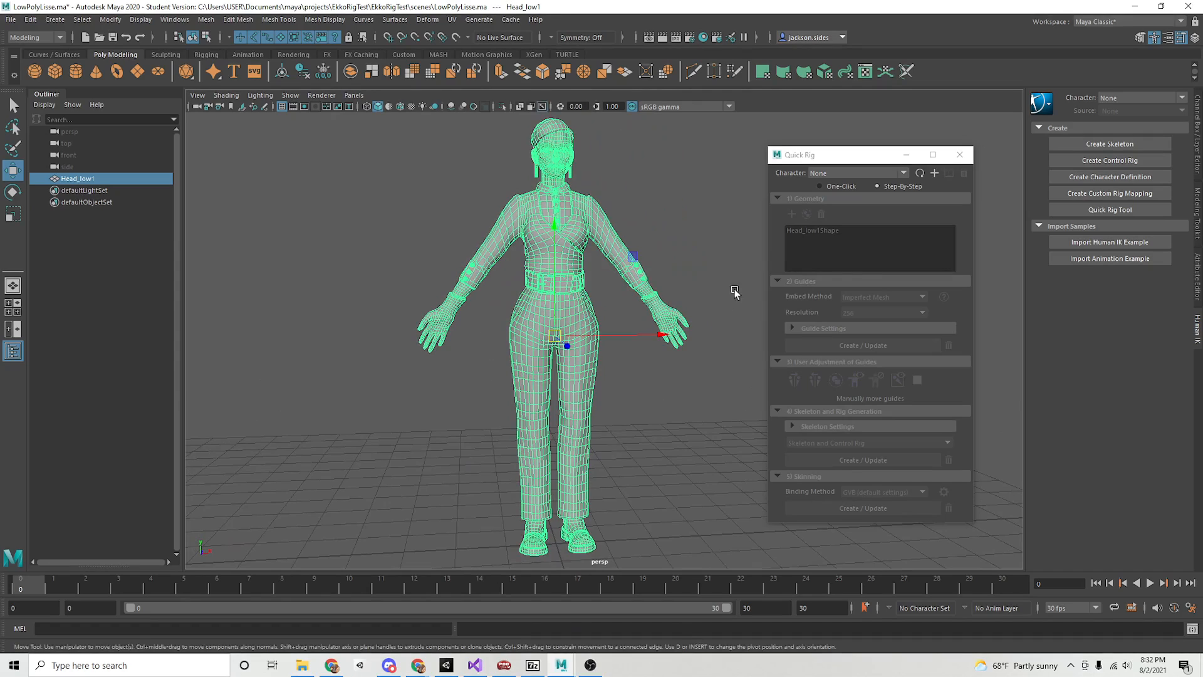
{"action": "left_click", "coordinate": [94, 180]}
{"action": "left_click", "coordinate": [835, 228]}
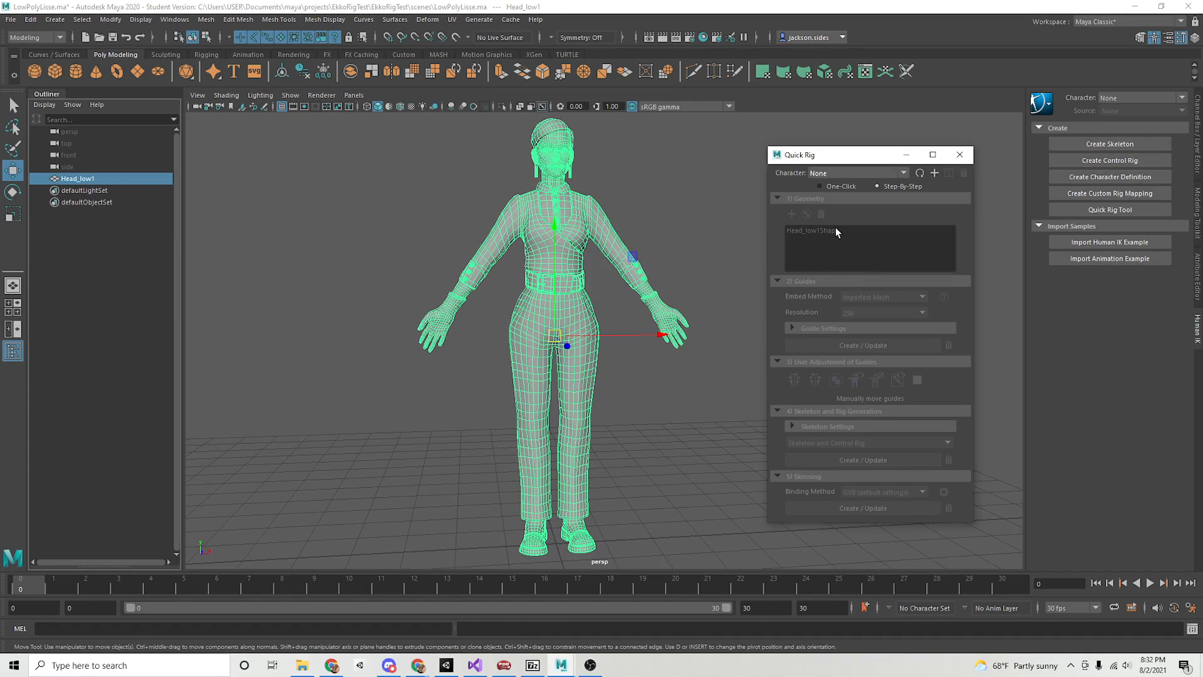
{"action": "left_click", "coordinate": [655, 207]}
{"action": "left_click", "coordinate": [565, 220]}
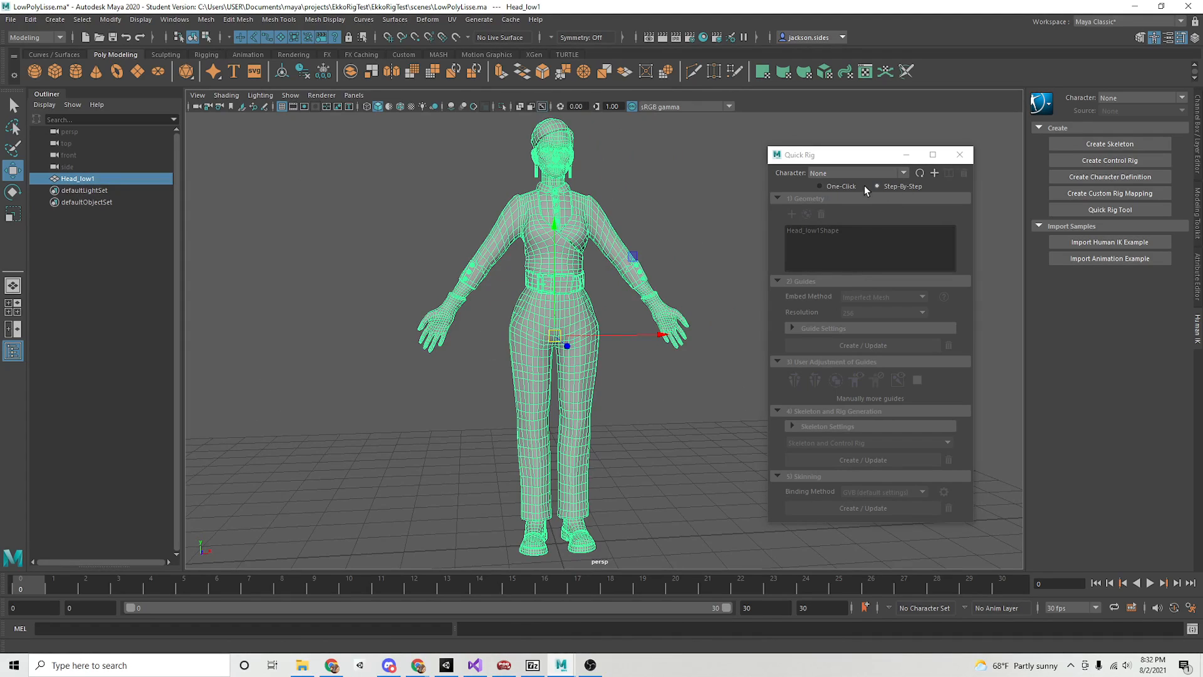
{"action": "left_click", "coordinate": [919, 174]}
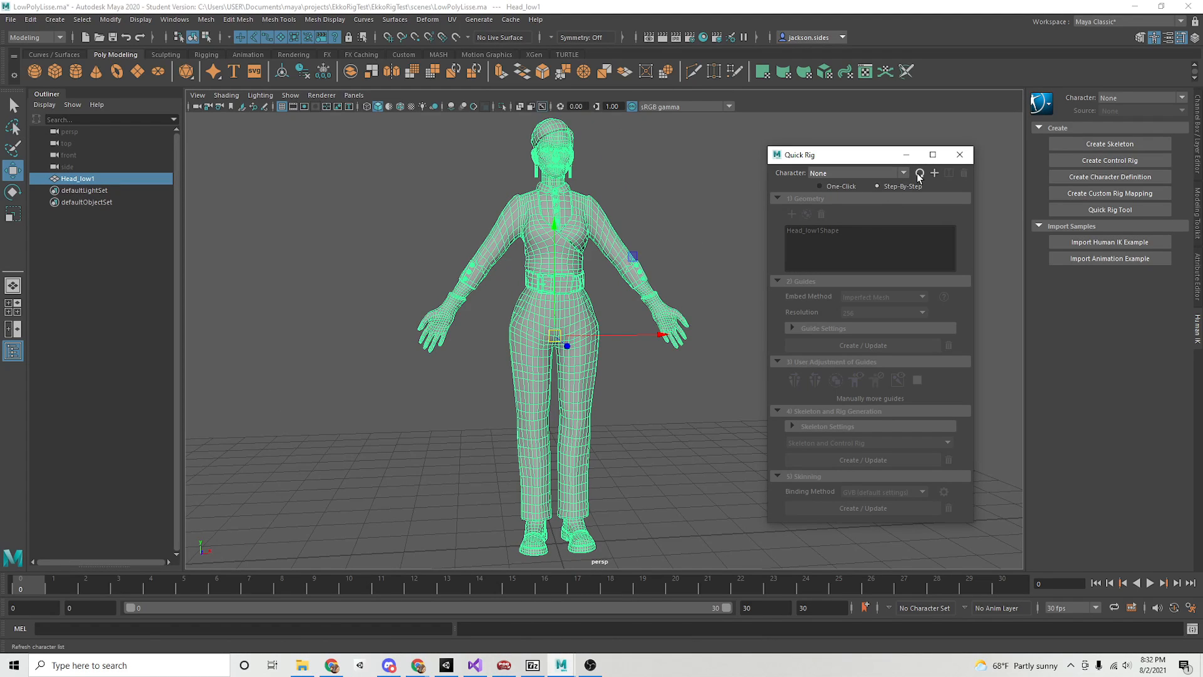
{"action": "left_click", "coordinate": [145, 197]}
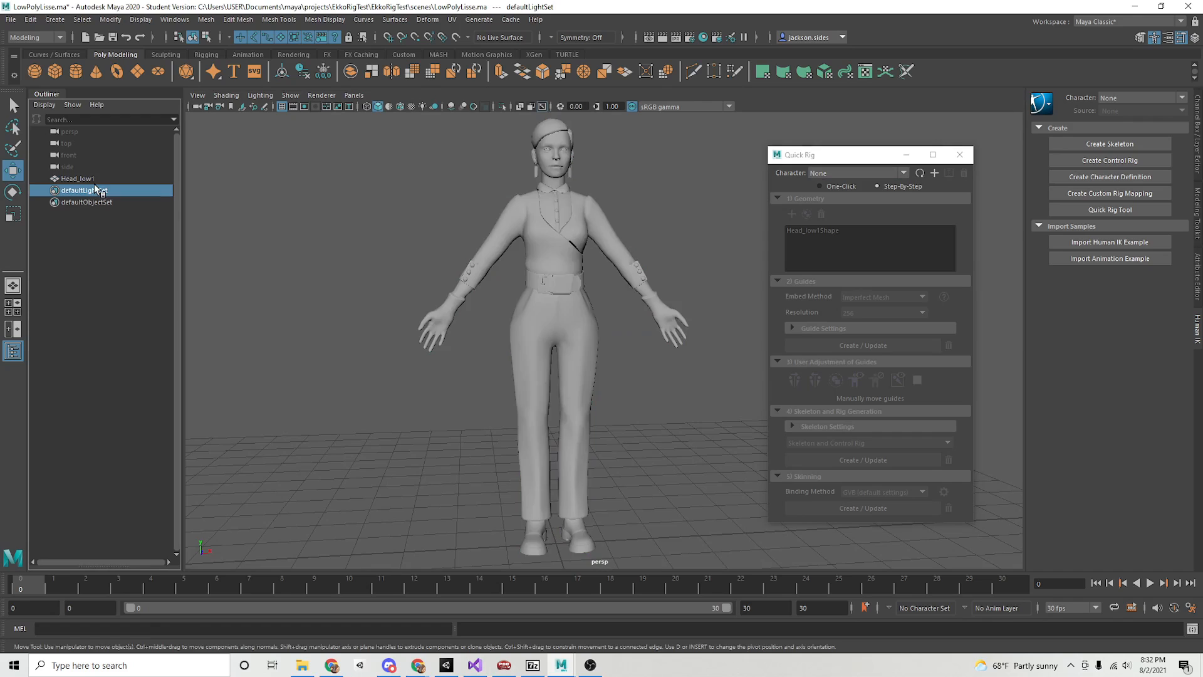
{"action": "left_click", "coordinate": [94, 180]}
{"action": "left_click", "coordinate": [934, 173]}
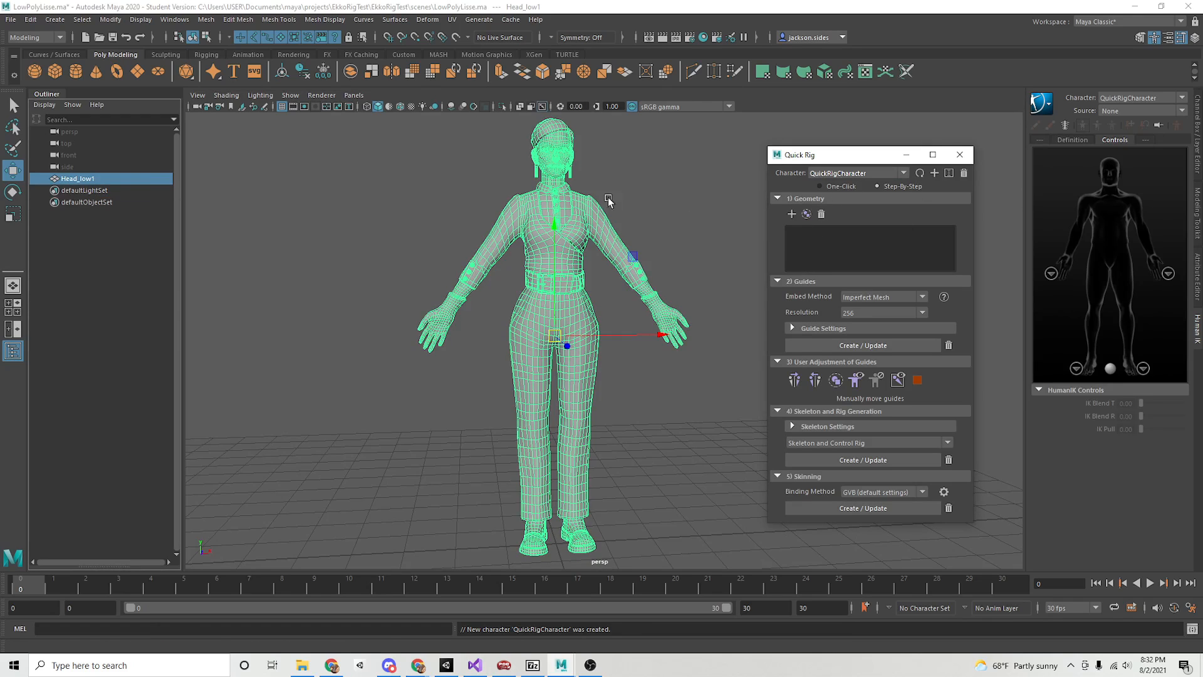
Add the selected Head_low1 mesh to the new character's geometry list.
{"action": "left_click", "coordinate": [82, 180]}
{"action": "left_click", "coordinate": [791, 213]}
{"action": "left_click", "coordinate": [791, 213]}
Generate the joint guides for the mesh with the Imperfect Mesh embed method at resolution 256.
{"action": "left_click_drag", "start_coordinate": [671, 363], "coordinate": [644, 381], "text": "alt"}
{"action": "scroll", "coordinate": [630, 382], "scroll_direction": "down", "scroll_amount": 1}
{"action": "scroll", "coordinate": [651, 382], "scroll_direction": "up", "scroll_amount": 1}
{"action": "middle_click_drag", "start_coordinate": [662, 353], "coordinate": [614, 389], "text": "alt"}
{"action": "scroll", "coordinate": [658, 390], "scroll_direction": "up", "scroll_amount": 5}
{"action": "left_click_drag", "start_coordinate": [615, 389], "coordinate": [617, 368], "text": "alt"}
{"action": "middle_click_drag", "start_coordinate": [617, 369], "coordinate": [616, 405], "text": "alt"}
{"action": "left_click_drag", "start_coordinate": [617, 406], "coordinate": [584, 397], "text": "alt"}
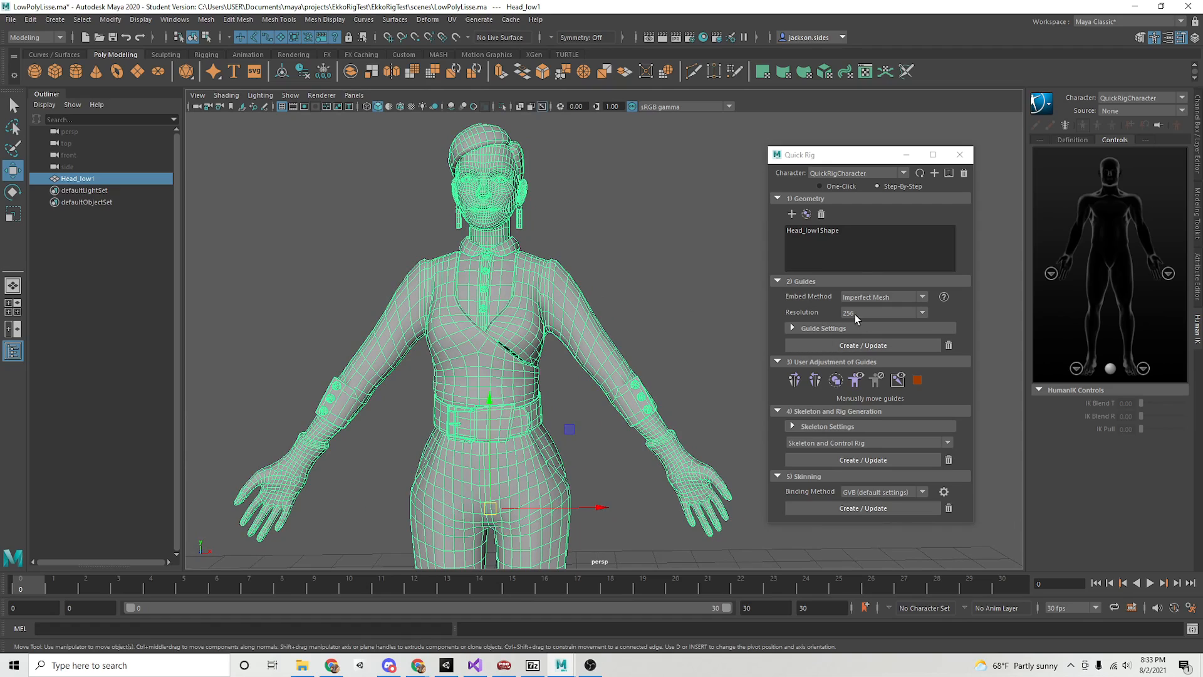
{"action": "left_click", "coordinate": [863, 345]}
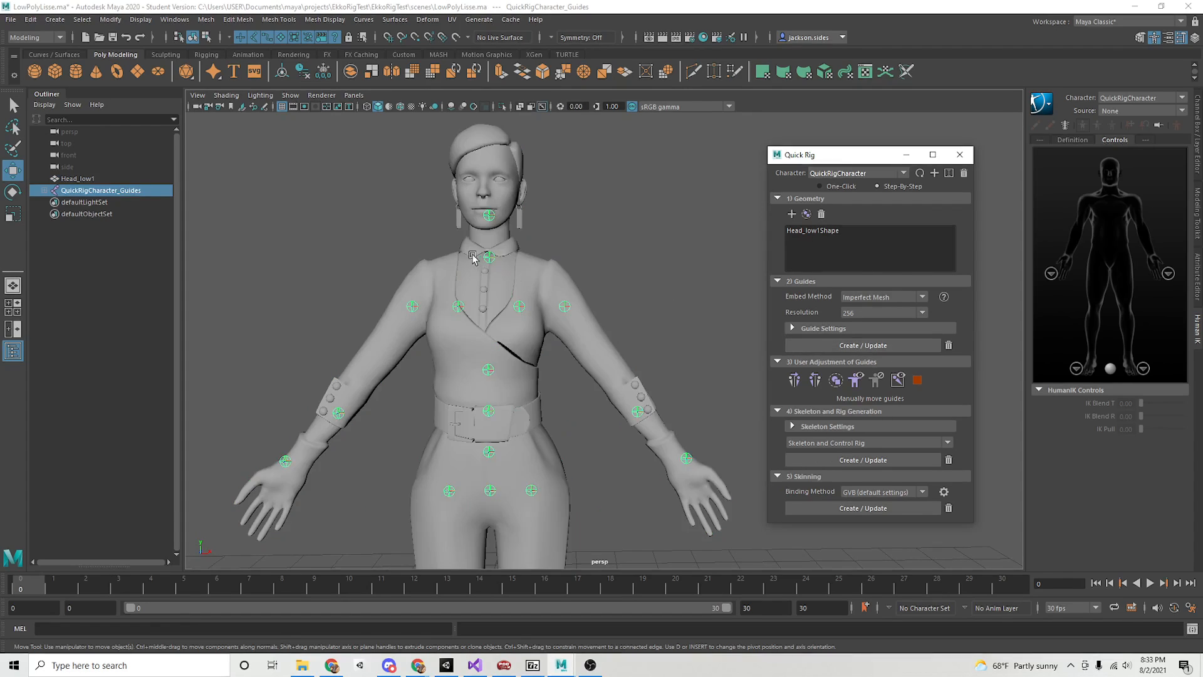
Move the left forearm guide up the sleeve to the elbow, above the buttoned cuff, and mirror it to the right arm.
{"action": "right_click_drag", "start_coordinate": [475, 258], "coordinate": [597, 284], "text": "alt"}
{"action": "middle_click_drag", "start_coordinate": [597, 283], "coordinate": [628, 252], "text": "alt"}
{"action": "right_click_drag", "start_coordinate": [628, 252], "coordinate": [567, 269], "text": "alt"}
{"action": "middle_click_drag", "start_coordinate": [567, 268], "coordinate": [577, 227], "text": "alt"}
{"action": "left_click", "coordinate": [656, 364]}
{"action": "scroll", "coordinate": [661, 350], "scroll_direction": "up", "scroll_amount": 3}
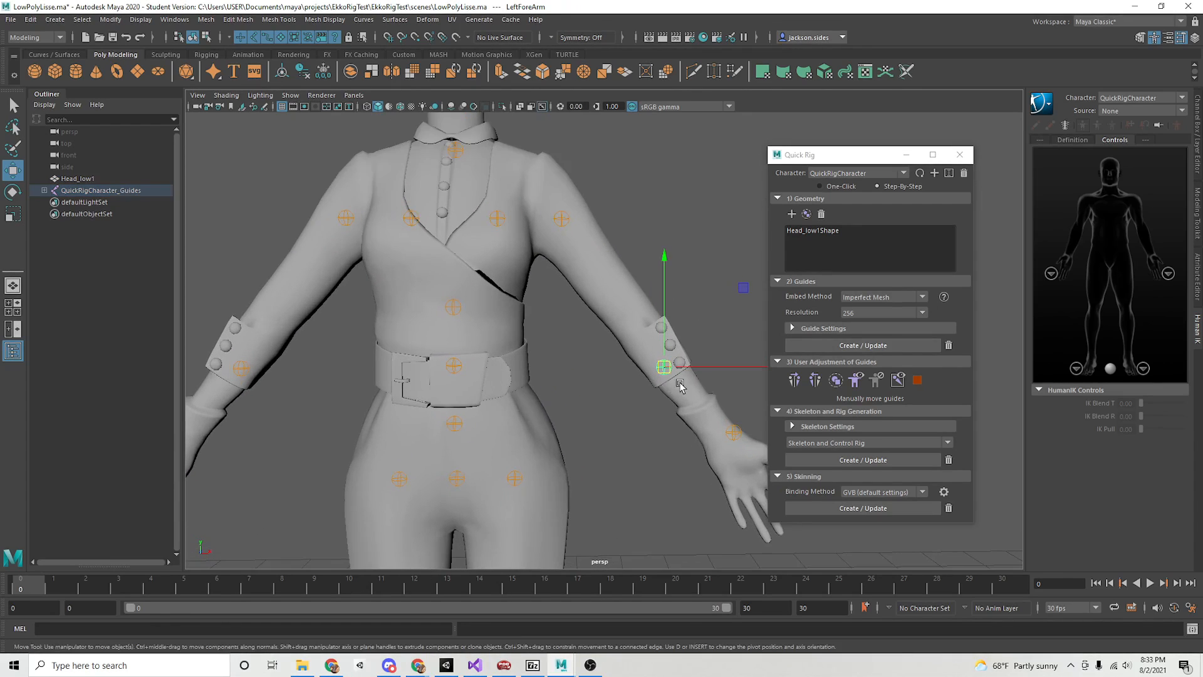
{"action": "middle_click_drag", "start_coordinate": [699, 291], "coordinate": [674, 250]}
{"action": "left_click_drag", "start_coordinate": [682, 266], "coordinate": [670, 243], "text": "alt"}
{"action": "middle_click_drag", "start_coordinate": [681, 297], "coordinate": [703, 295], "text": "alt"}
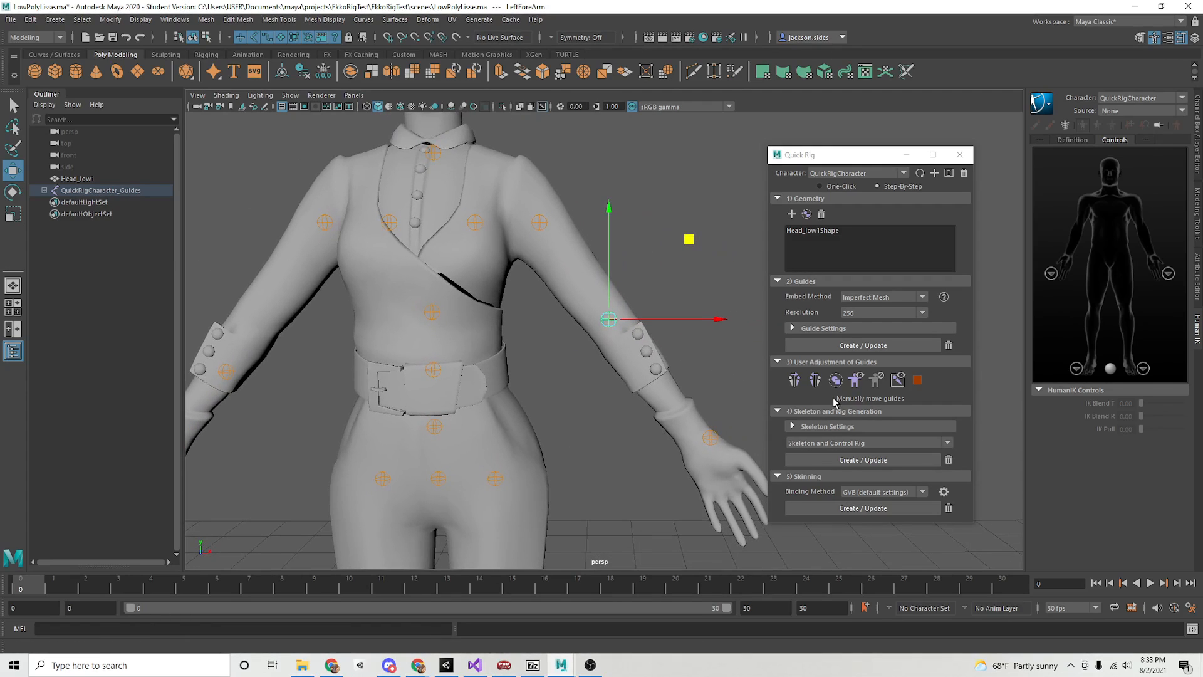
{"action": "left_click", "coordinate": [801, 384]}
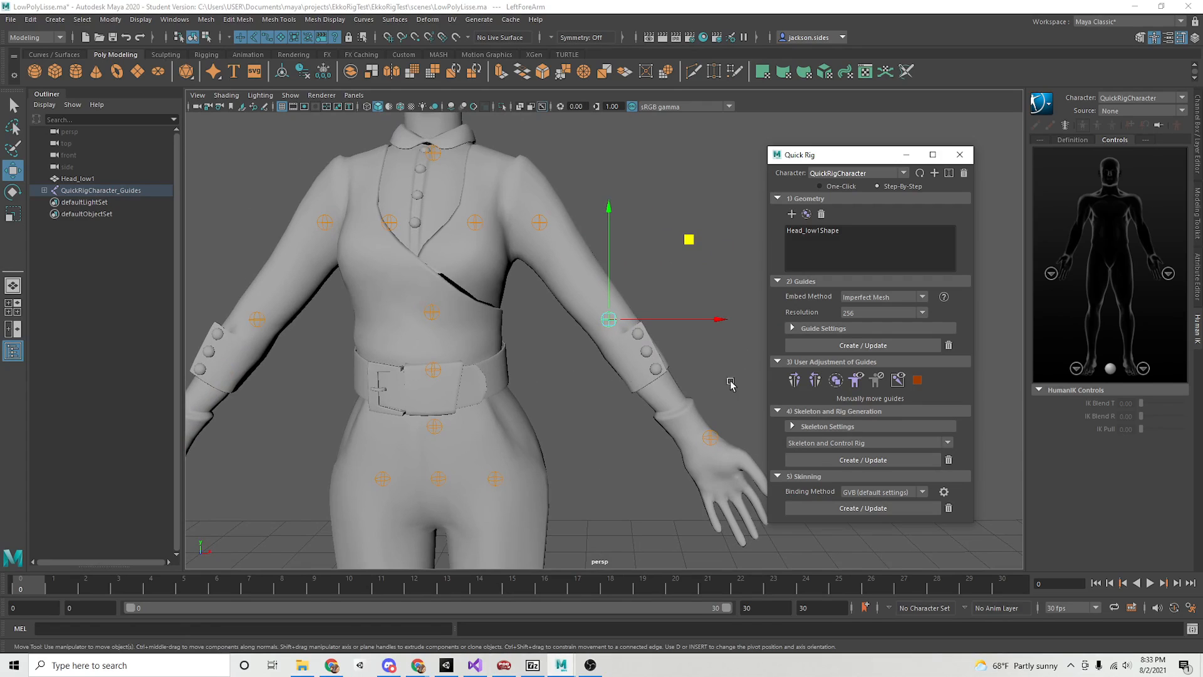
Move the left upper arm guide up and slightly inward into the shoulder joint.
{"action": "middle_click_drag", "start_coordinate": [503, 374], "coordinate": [573, 452], "text": "alt"}
{"action": "left_click", "coordinate": [553, 307]}
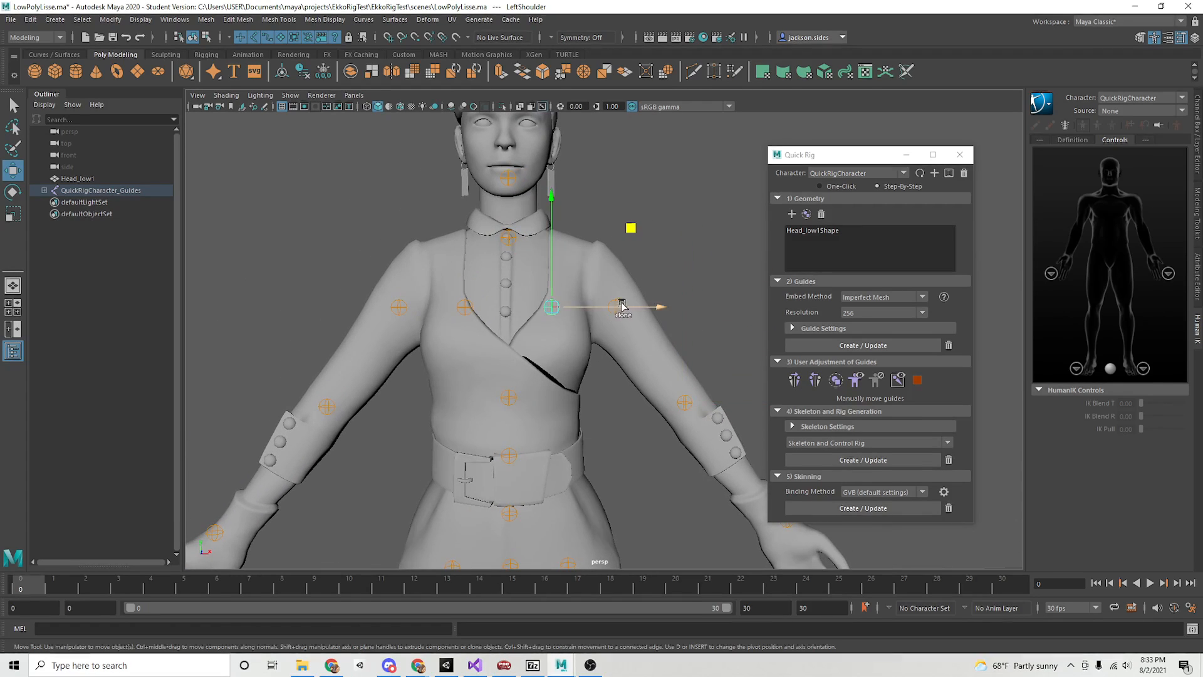
{"action": "left_click", "coordinate": [615, 300]}
{"action": "middle_click_drag", "start_coordinate": [694, 232], "coordinate": [685, 195]}
{"action": "key", "text": "ctrl+z"}
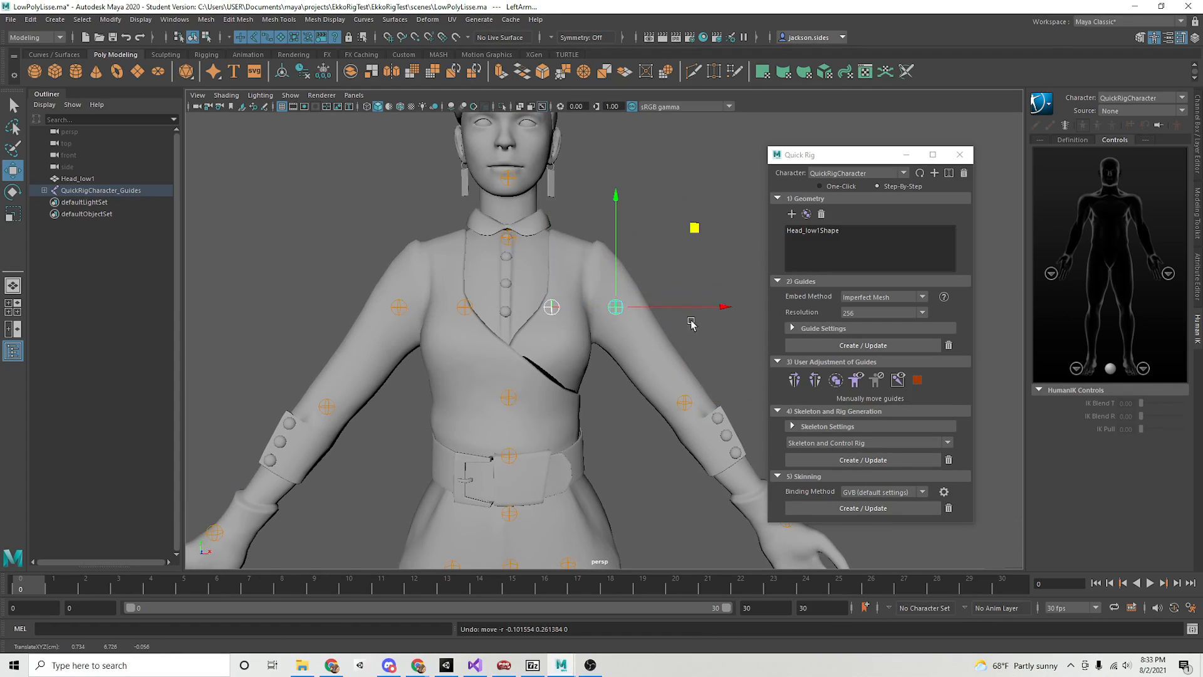
{"action": "left_click", "coordinate": [682, 272]}
{"action": "left_click", "coordinate": [615, 306]}
{"action": "left_click_drag", "start_coordinate": [689, 232], "coordinate": [673, 199]}
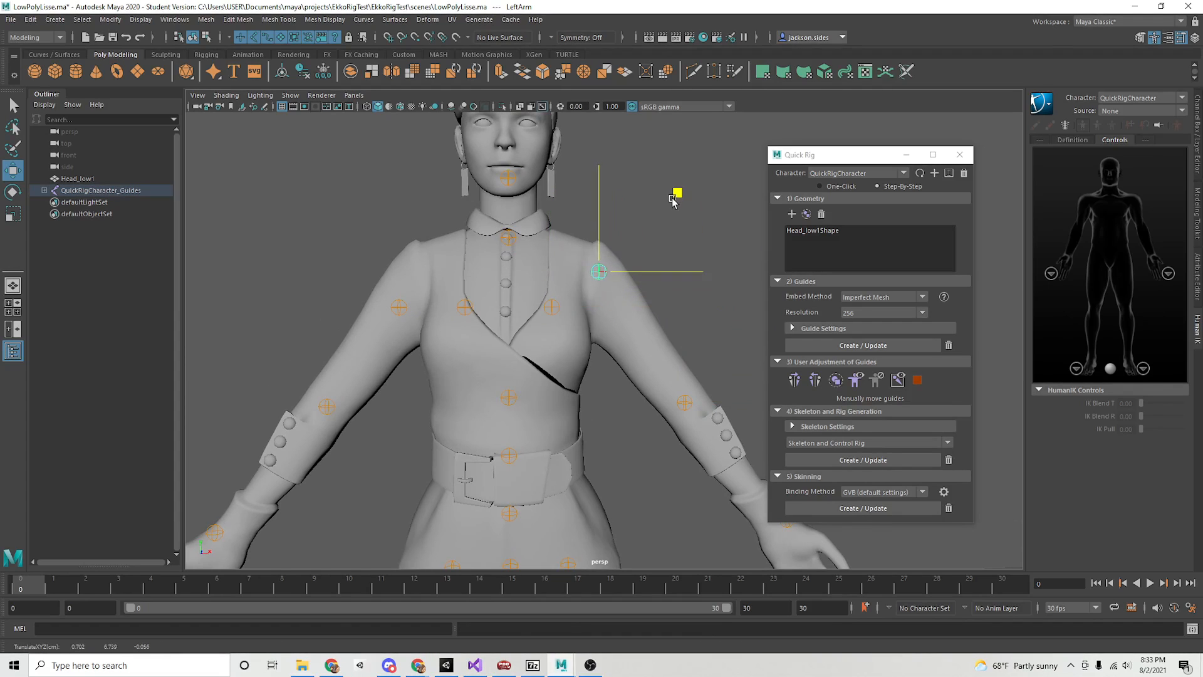
{"action": "mouse_move", "coordinate": [745, 275]}
{"action": "left_mouse_down", "text": "alt"}
{"action": "mouse_move", "coordinate": [604, 290]}
{"action": "mouse_move", "coordinate": [740, 276]}
{"action": "left_mouse_up", "text": "alt"}
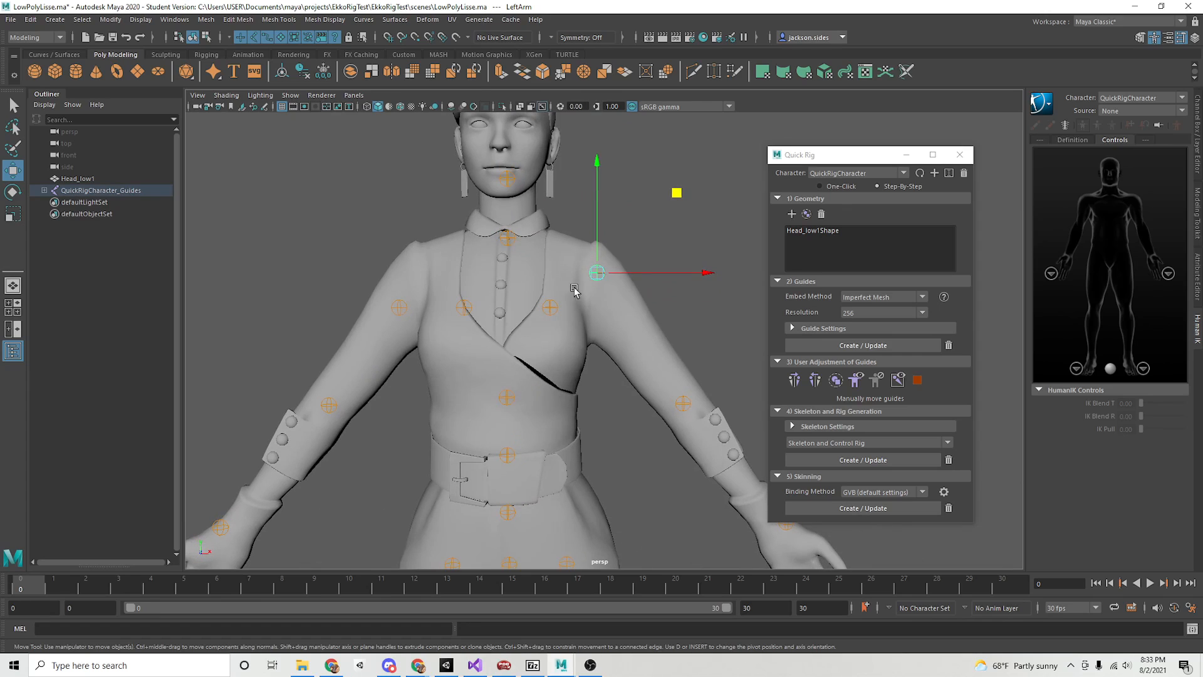
Raise the left shoulder guide on the chest until it is level with the left upper arm guide.
{"action": "left_click", "coordinate": [550, 309]}
{"action": "left_click_drag", "start_coordinate": [549, 309], "coordinate": [586, 320], "text": "alt"}
{"action": "middle_click_drag", "start_coordinate": [648, 238], "coordinate": [682, 243]}
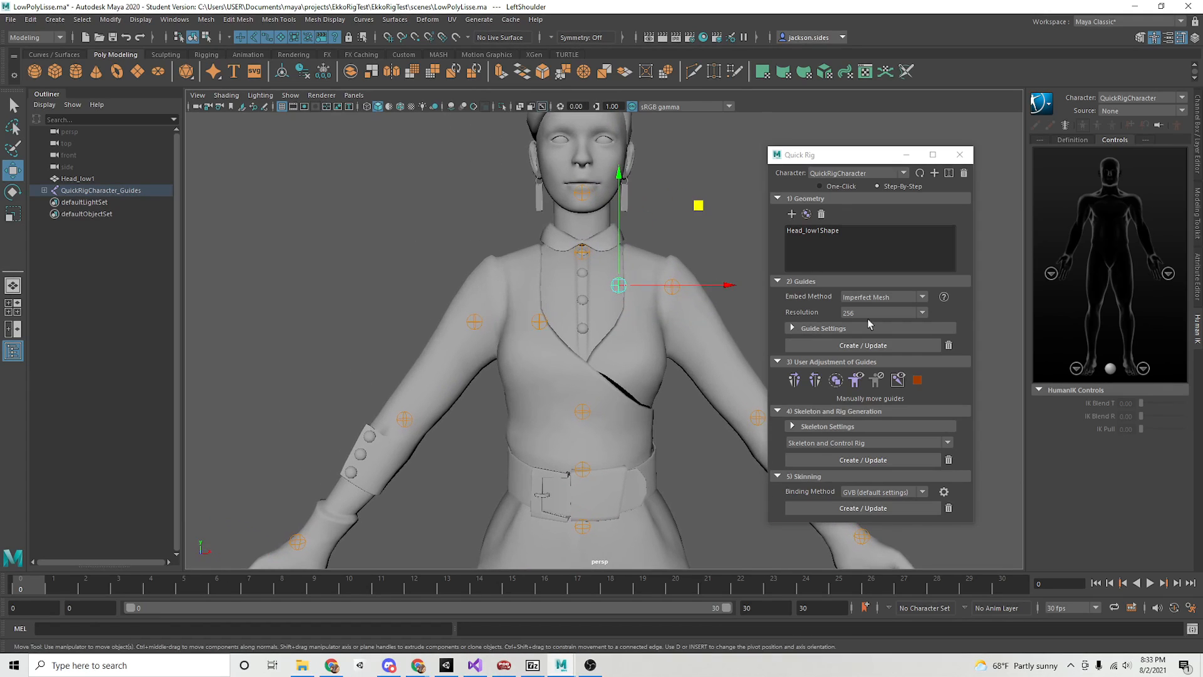
Mirror the left upper arm and left shoulder guides to the character's right side.
{"action": "middle_click_drag", "start_coordinate": [758, 318], "coordinate": [701, 314], "text": "alt"}
{"action": "left_click", "coordinate": [701, 315]}
{"action": "left_click", "coordinate": [794, 383]}
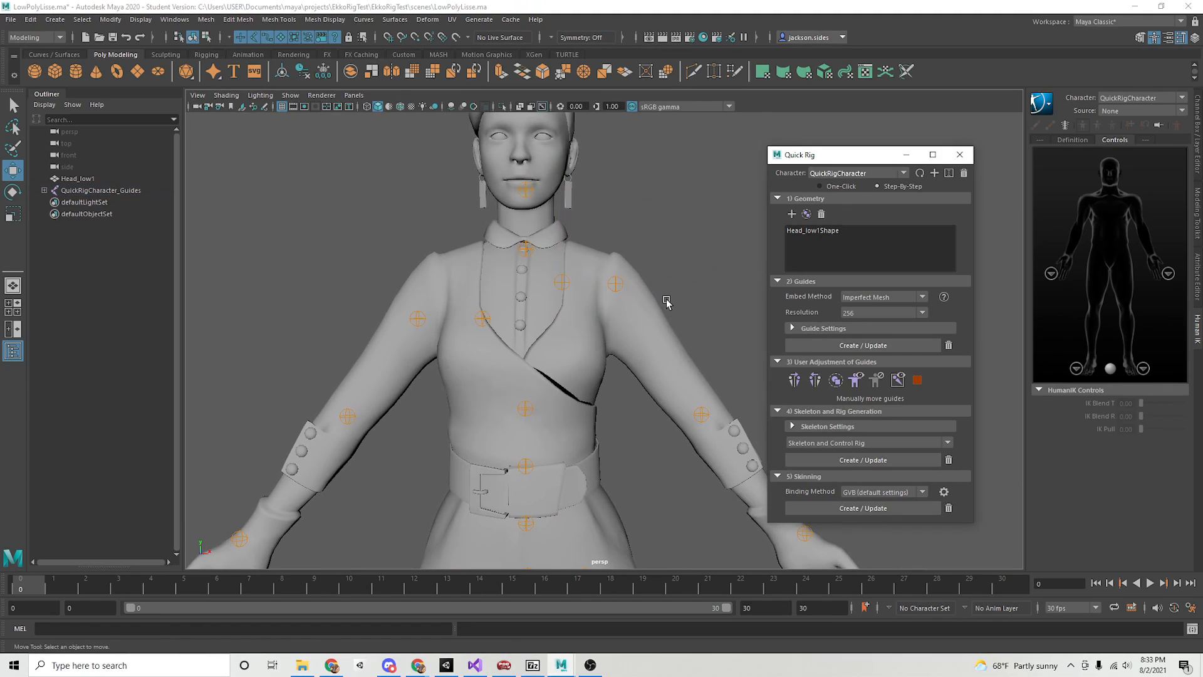
{"action": "middle_click_drag", "start_coordinate": [666, 303], "coordinate": [647, 293], "text": "alt"}
{"action": "left_click", "coordinate": [596, 273]}
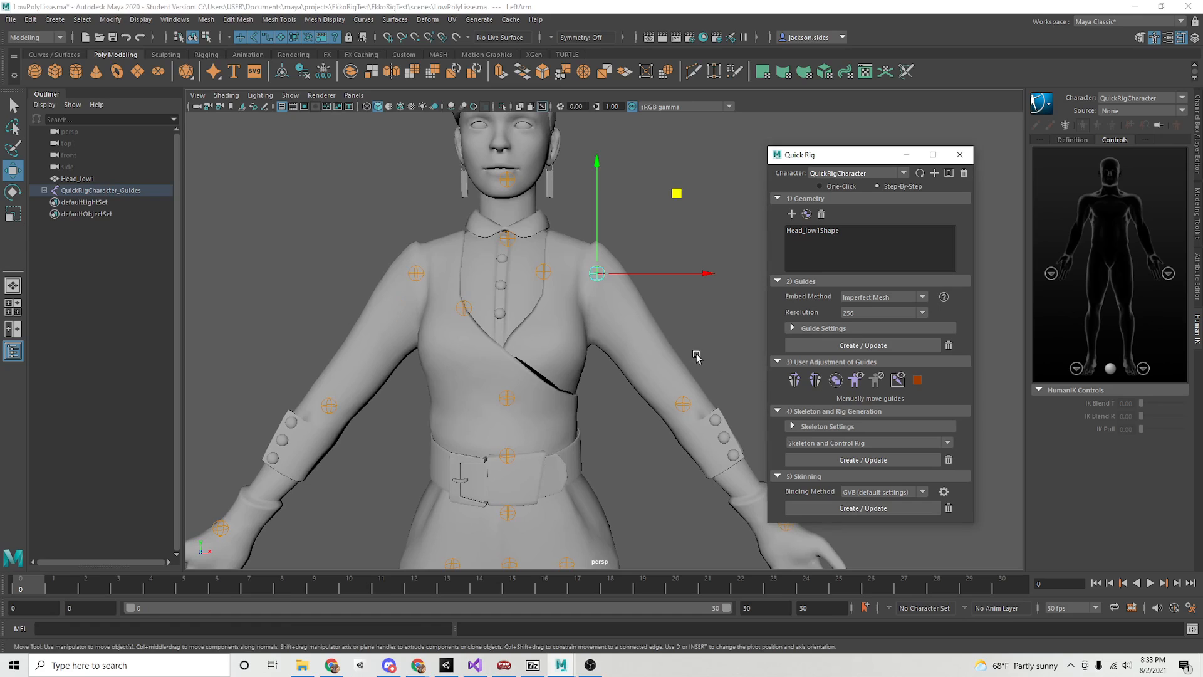
{"action": "left_click", "coordinate": [543, 273]}
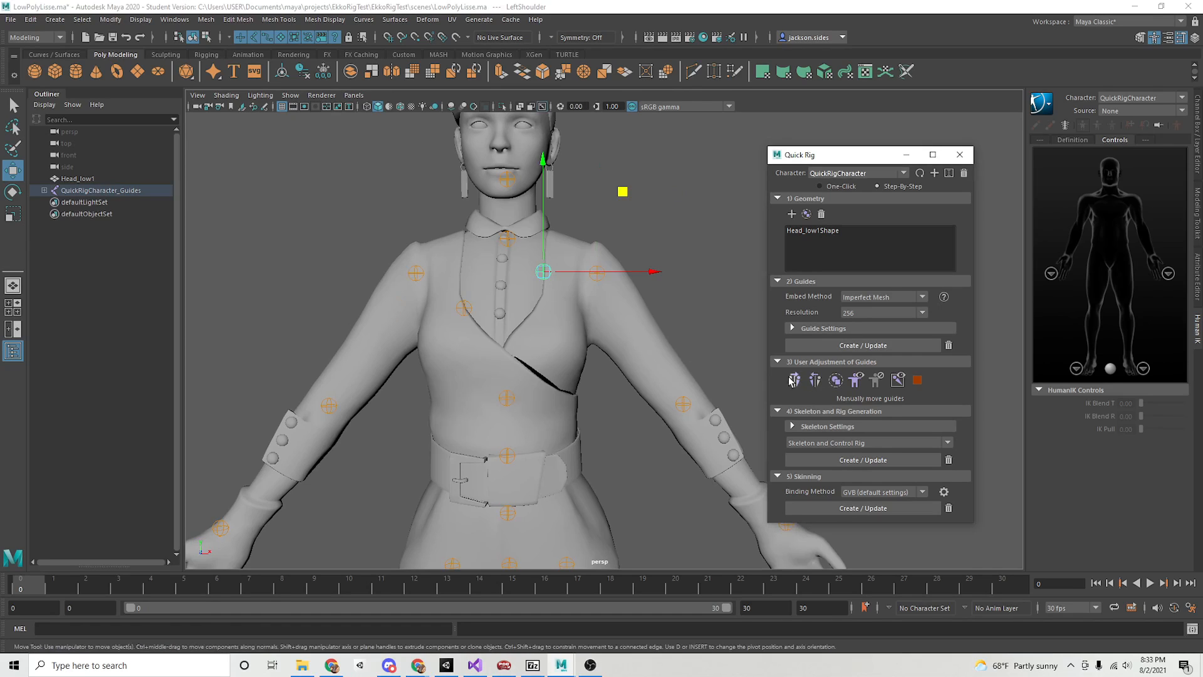
{"action": "left_click", "coordinate": [676, 247]}
{"action": "left_click_drag", "start_coordinate": [671, 236], "coordinate": [636, 451], "text": "alt"}
{"action": "middle_click_drag", "start_coordinate": [637, 451], "coordinate": [529, 314], "text": "alt"}
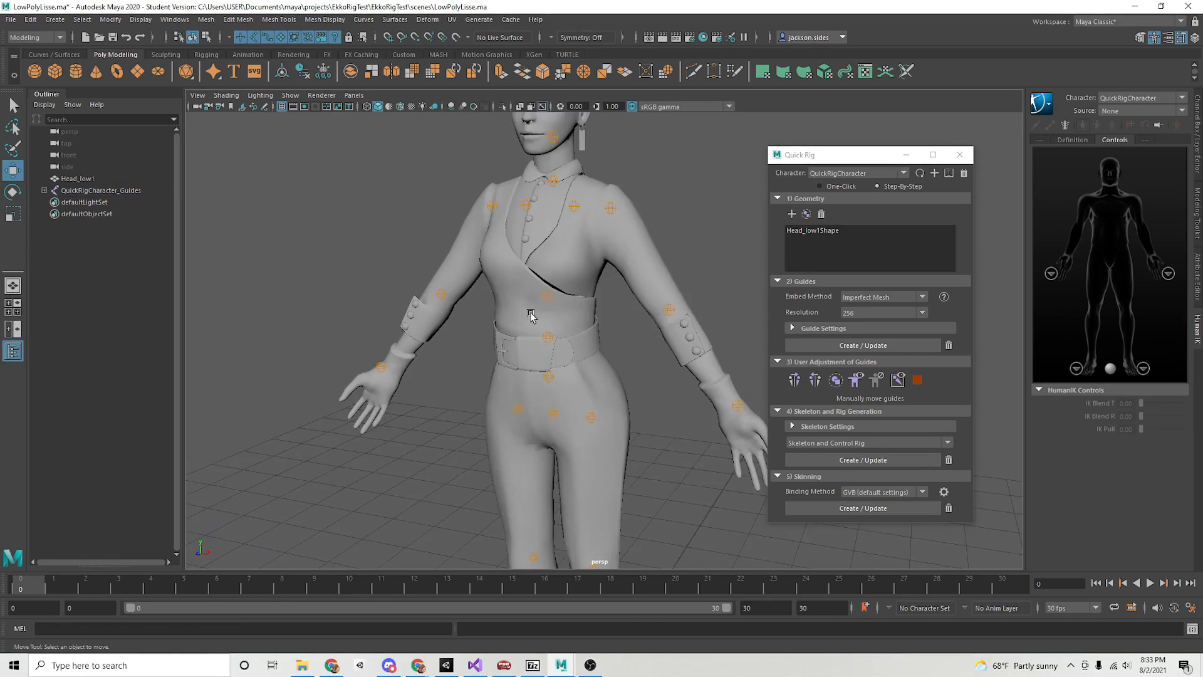
Select the left hand guide and mirror the hand guide position from the character's right side to its left.
{"action": "scroll", "coordinate": [528, 314], "scroll_direction": "down", "scroll_amount": 4}
{"action": "left_click_drag", "start_coordinate": [539, 375], "coordinate": [580, 359], "text": "alt"}
{"action": "scroll", "coordinate": [671, 454], "scroll_direction": "up", "scroll_amount": 3}
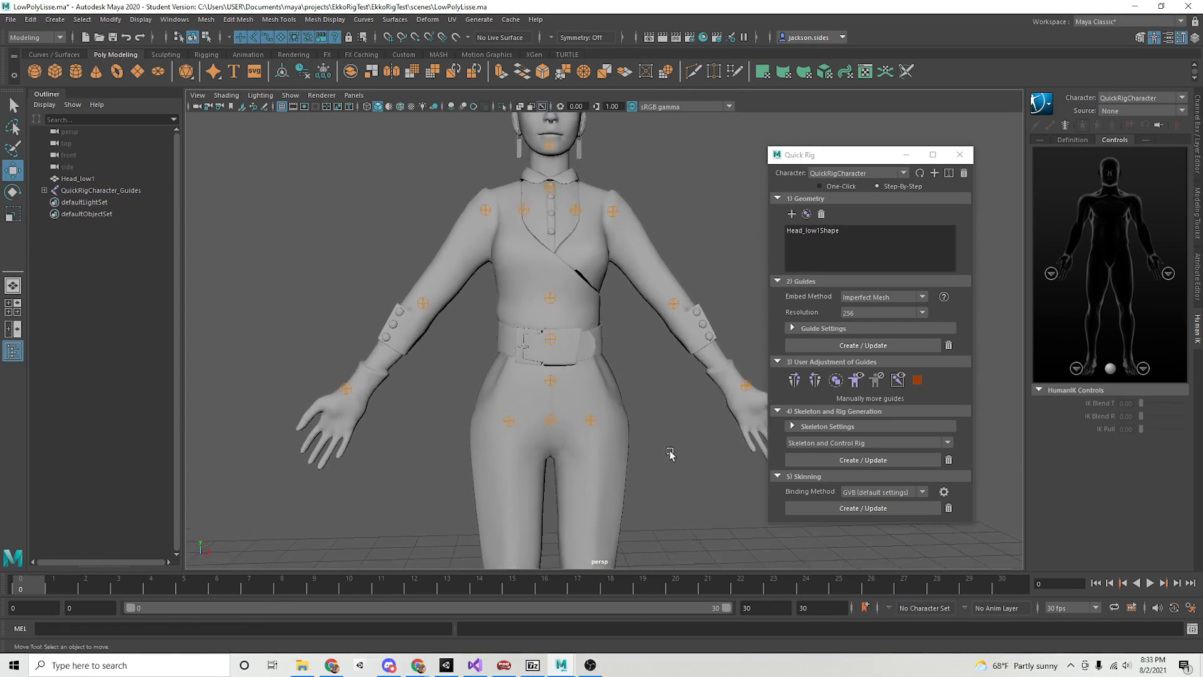
{"action": "middle_click_drag", "start_coordinate": [671, 454], "coordinate": [647, 457], "text": "alt"}
{"action": "scroll", "coordinate": [647, 457], "scroll_direction": "up", "scroll_amount": 5}
{"action": "left_click", "coordinate": [565, 399]}
{"action": "left_click_drag", "start_coordinate": [566, 399], "coordinate": [678, 317], "text": "alt"}
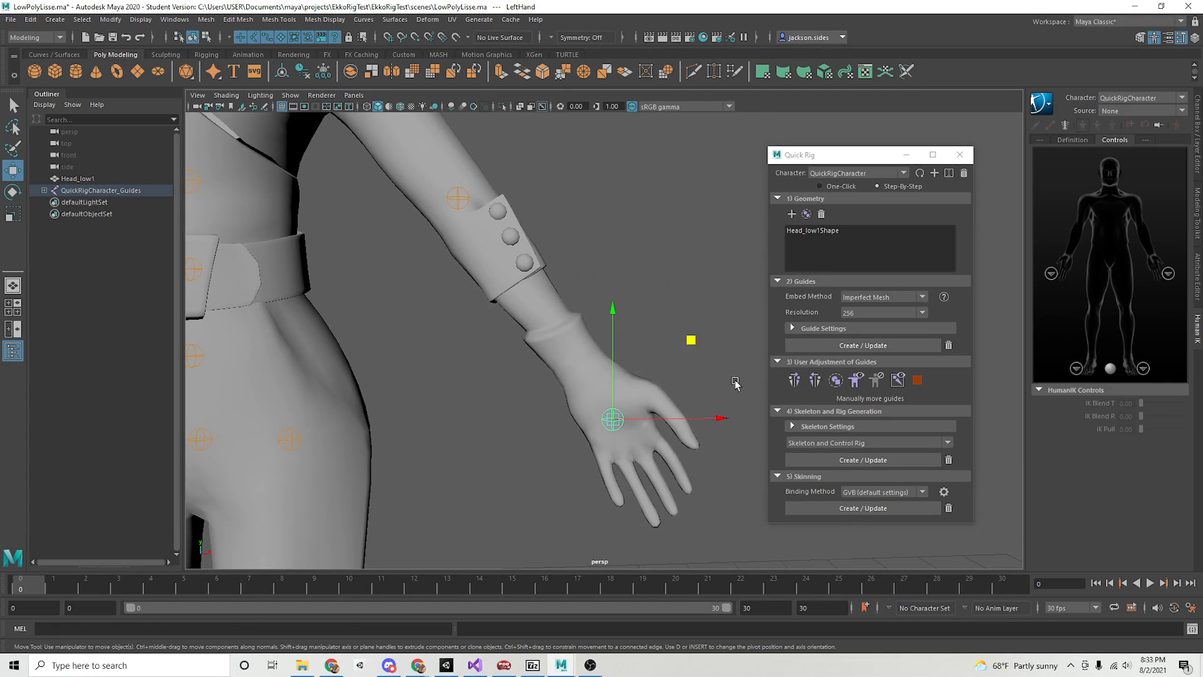
{"action": "scroll", "coordinate": [529, 395], "scroll_direction": "down", "scroll_amount": 4}
{"action": "middle_click_drag", "start_coordinate": [474, 393], "coordinate": [532, 396], "text": "alt"}
{"action": "left_click", "coordinate": [814, 380]}
Generate the skeleton and control rig from the adjusted guides.
{"action": "scroll", "coordinate": [584, 392], "scroll_direction": "down", "scroll_amount": 2}
{"action": "left_click", "coordinate": [658, 244]}
{"action": "left_click_drag", "start_coordinate": [657, 244], "coordinate": [565, 330], "text": "alt"}
{"action": "middle_click_drag", "start_coordinate": [565, 330], "coordinate": [610, 438], "text": "alt"}
{"action": "left_click_drag", "start_coordinate": [610, 438], "coordinate": [577, 368], "text": "alt"}
{"action": "scroll", "coordinate": [561, 392], "scroll_direction": "up", "scroll_amount": 2}
{"action": "mouse_move", "coordinate": [577, 368]}
{"action": "middle_mouse_down", "text": "alt"}
{"action": "mouse_move", "coordinate": [604, 386]}
{"action": "mouse_move", "coordinate": [591, 386]}
{"action": "mouse_move", "coordinate": [598, 377]}
{"action": "middle_mouse_up", "text": "alt"}
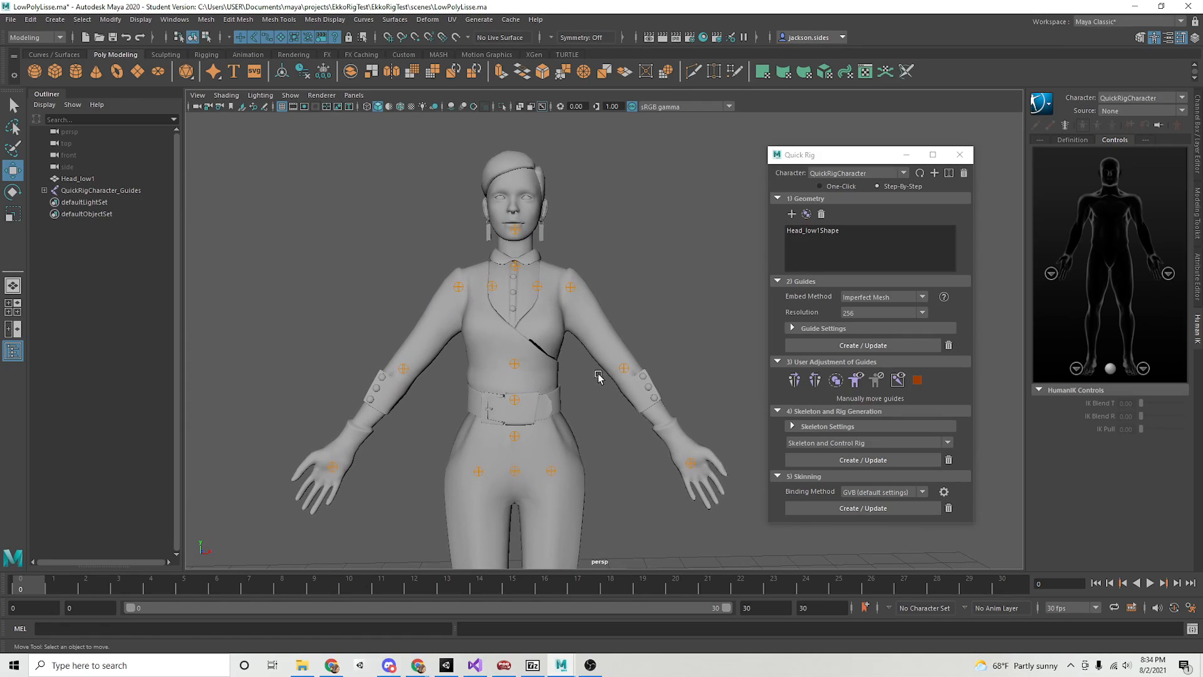
{"action": "left_click", "coordinate": [856, 461]}
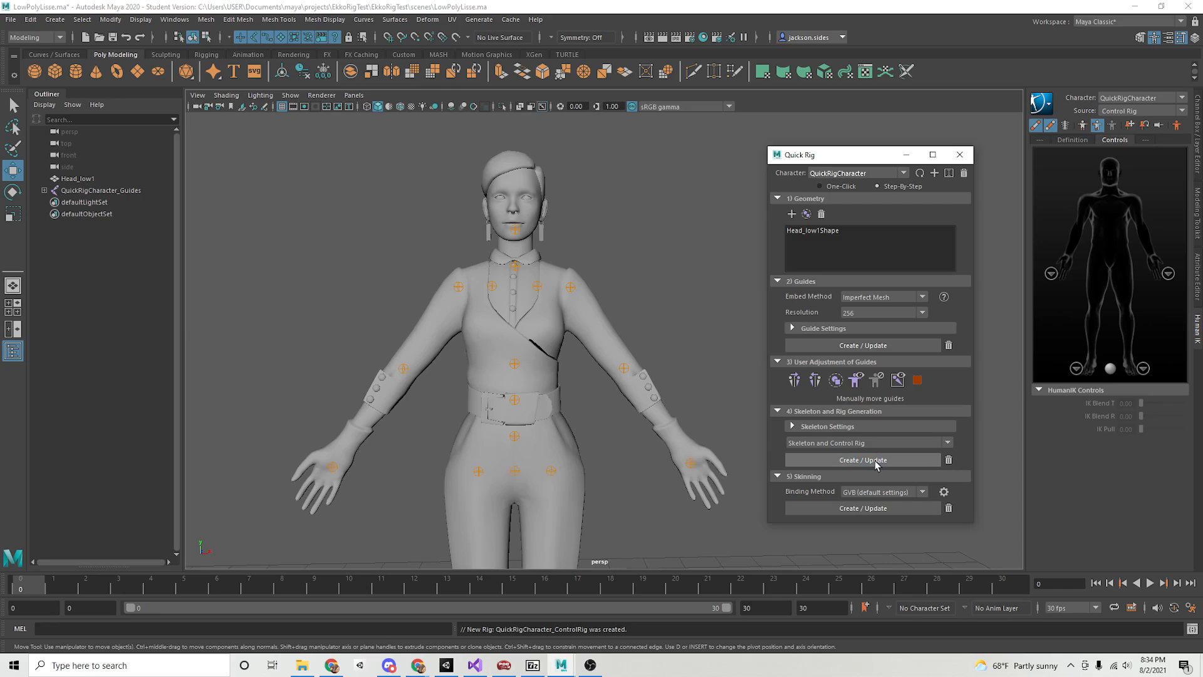
Inspect the generated rig around the hips, then delete the control rig and skeleton.
{"action": "left_click_drag", "start_coordinate": [677, 419], "coordinate": [575, 424], "text": "alt"}
{"action": "right_click_drag", "start_coordinate": [576, 424], "coordinate": [735, 426], "text": "alt"}
{"action": "left_click", "coordinate": [948, 460]}
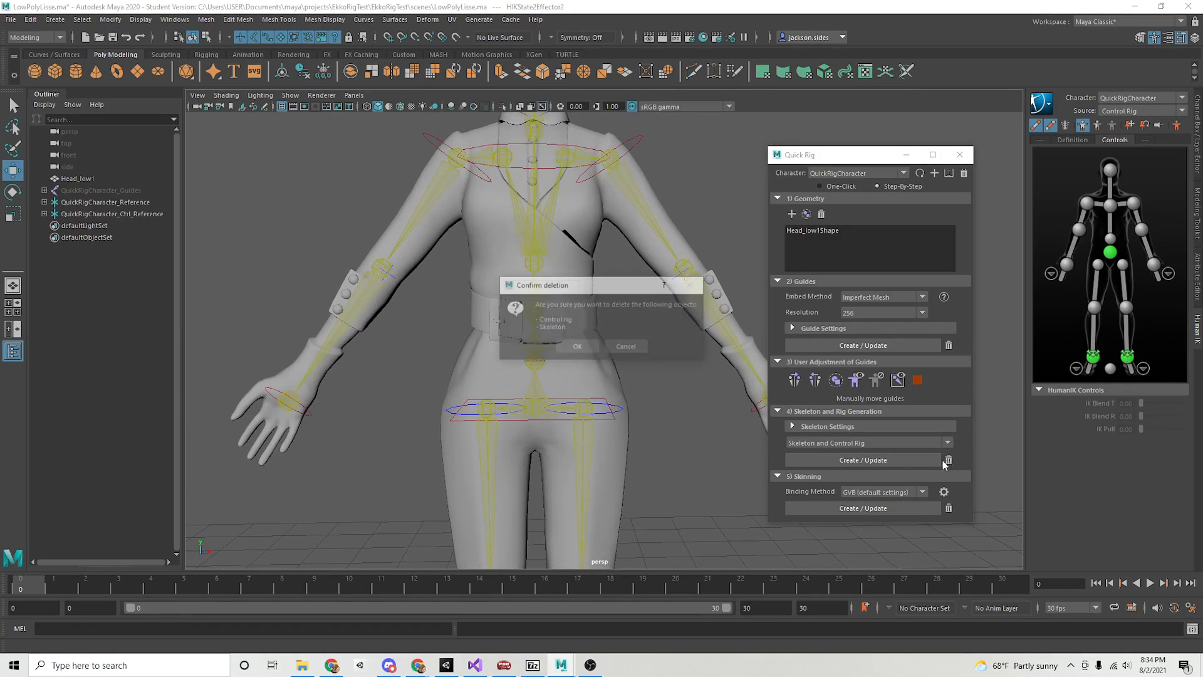
{"action": "left_click", "coordinate": [593, 345]}
Move the left upper leg guide up and outward to the hip joint and raise the central hips guide.
{"action": "middle_click_drag", "start_coordinate": [616, 410], "coordinate": [617, 365], "text": "alt"}
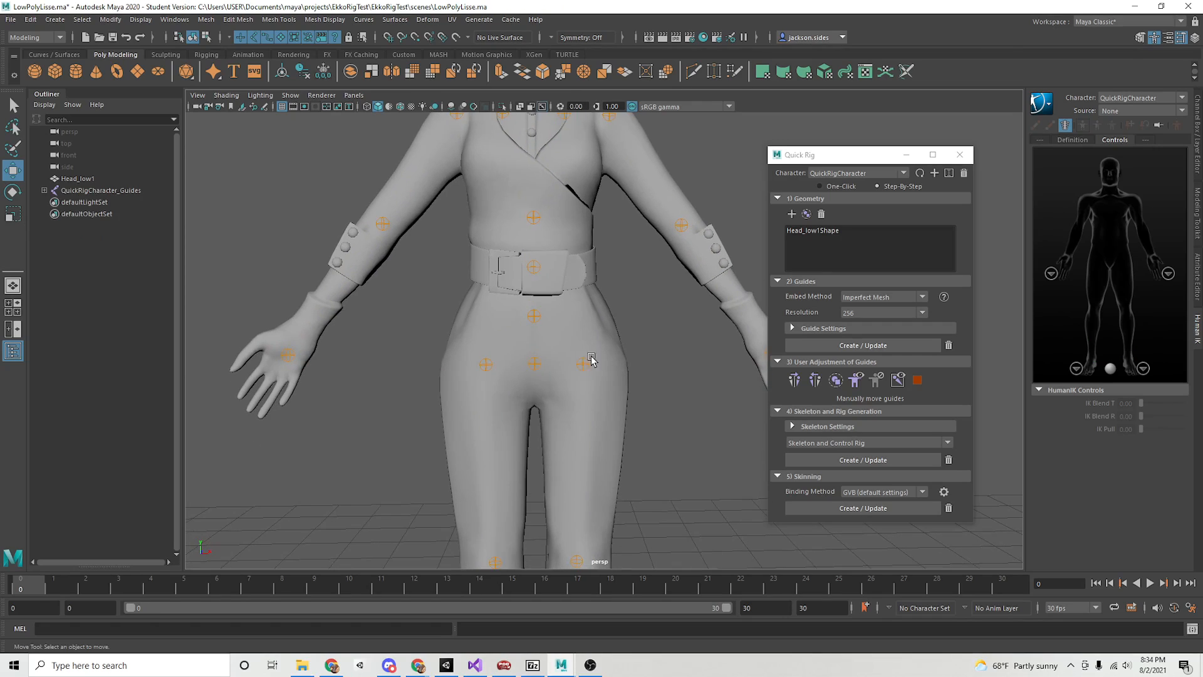
{"action": "left_click", "coordinate": [589, 364]}
{"action": "left_click_drag", "start_coordinate": [661, 286], "coordinate": [674, 258]}
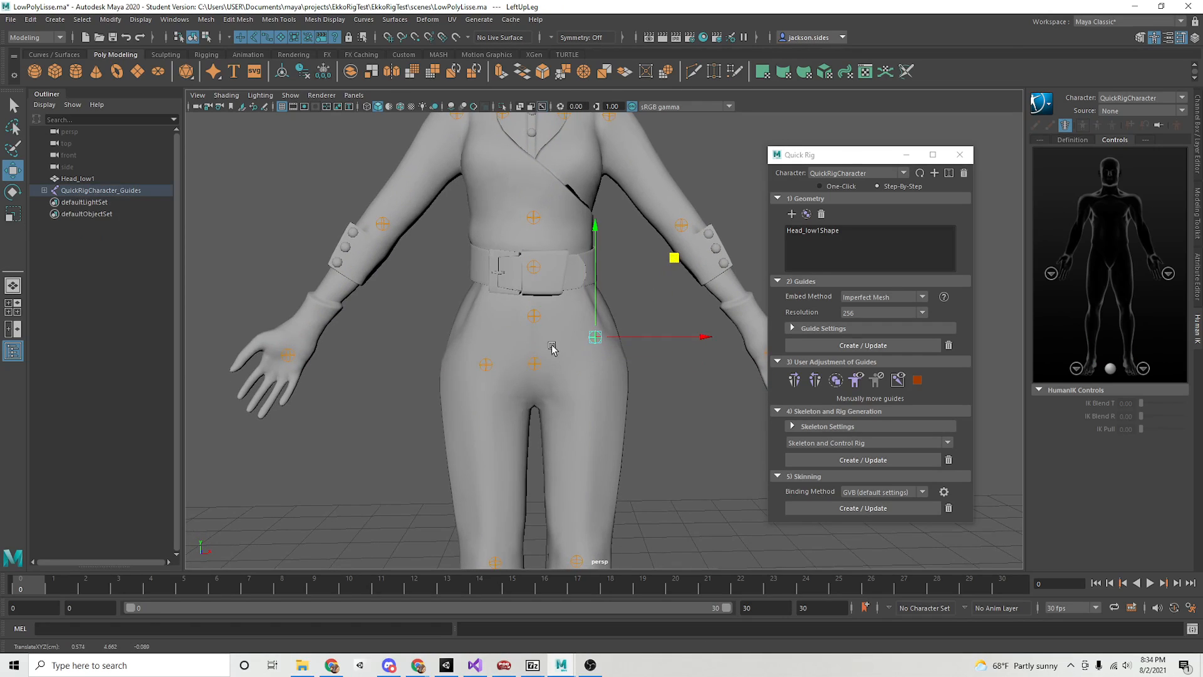
{"action": "left_click", "coordinate": [536, 365]}
{"action": "left_click_drag", "start_coordinate": [614, 287], "coordinate": [614, 265]}
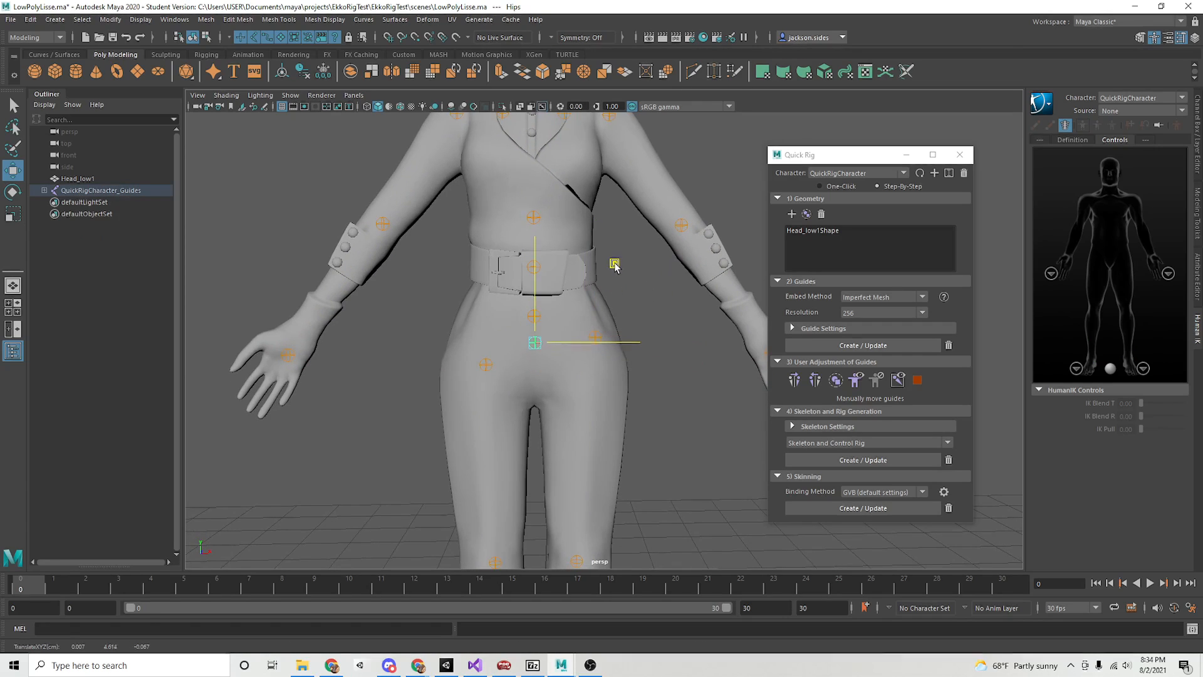
Try mirroring the left upper leg guide to the character's right side, then undo the mirroring.
{"action": "left_click", "coordinate": [593, 336]}
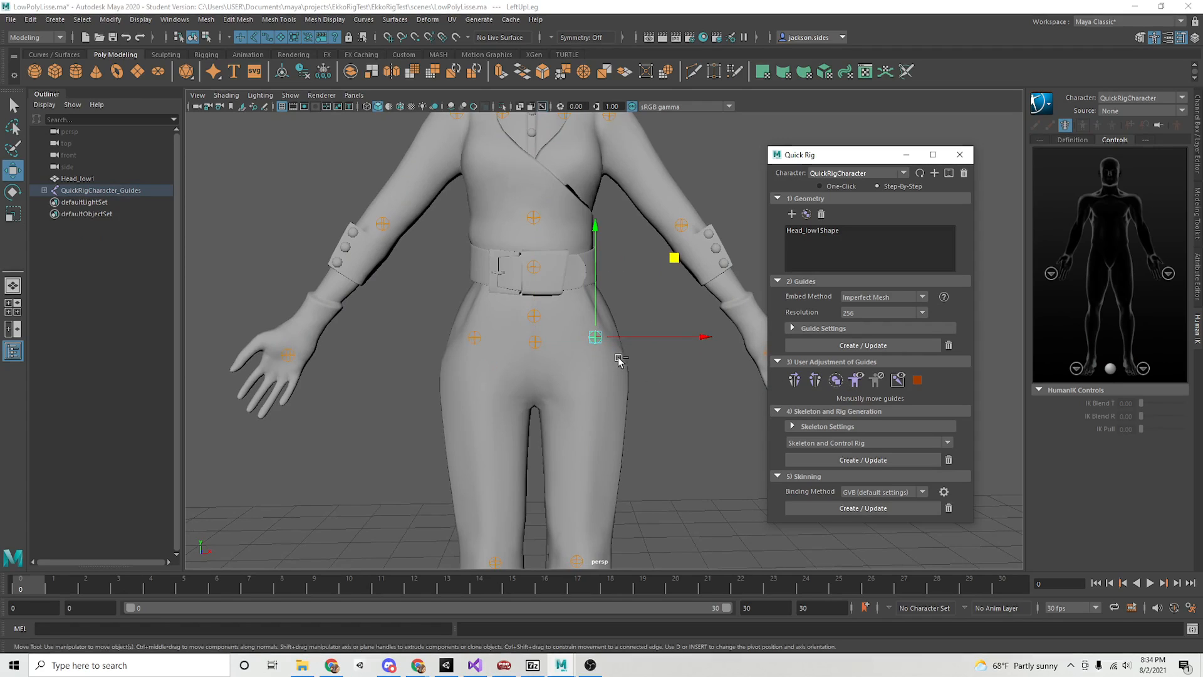
{"action": "left_click", "coordinate": [623, 318]}
{"action": "key", "text": "ctrl+z"}
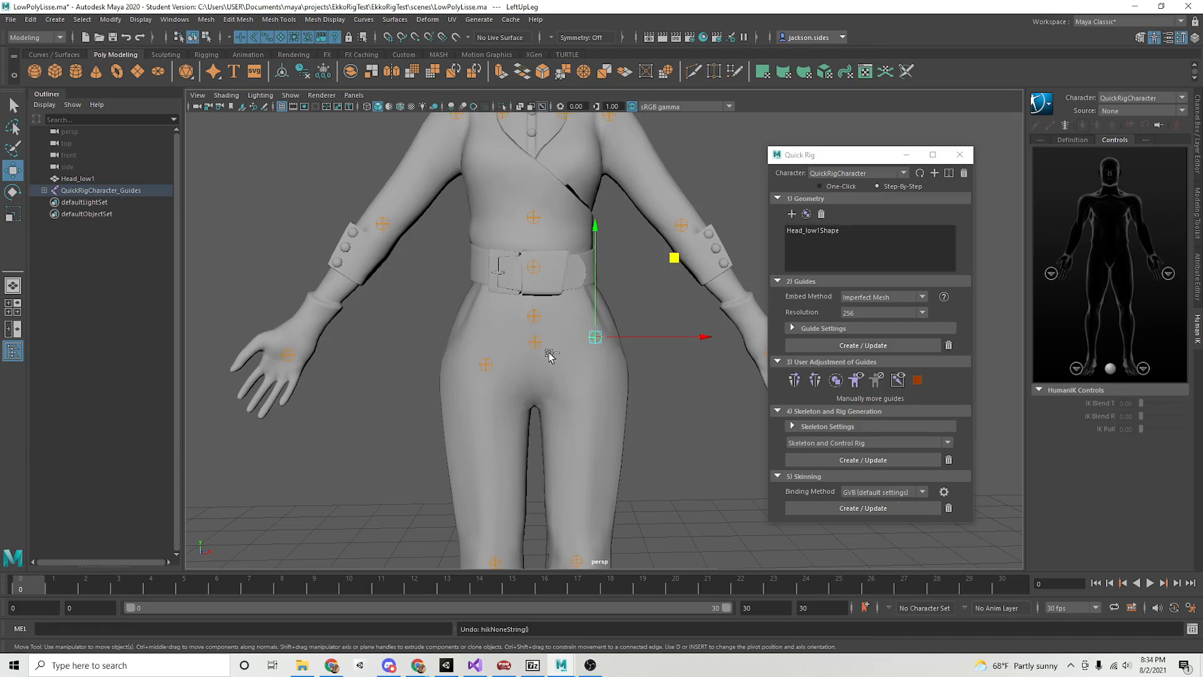
Undo the raising of the central hips guide and mirror the left upper leg guide to the character's right side.
{"action": "key", "text": "ctrl+z"}
{"action": "key", "text": "ctrl+z"}
{"action": "left_click", "coordinate": [681, 354]}
{"action": "left_click", "coordinate": [596, 339]}
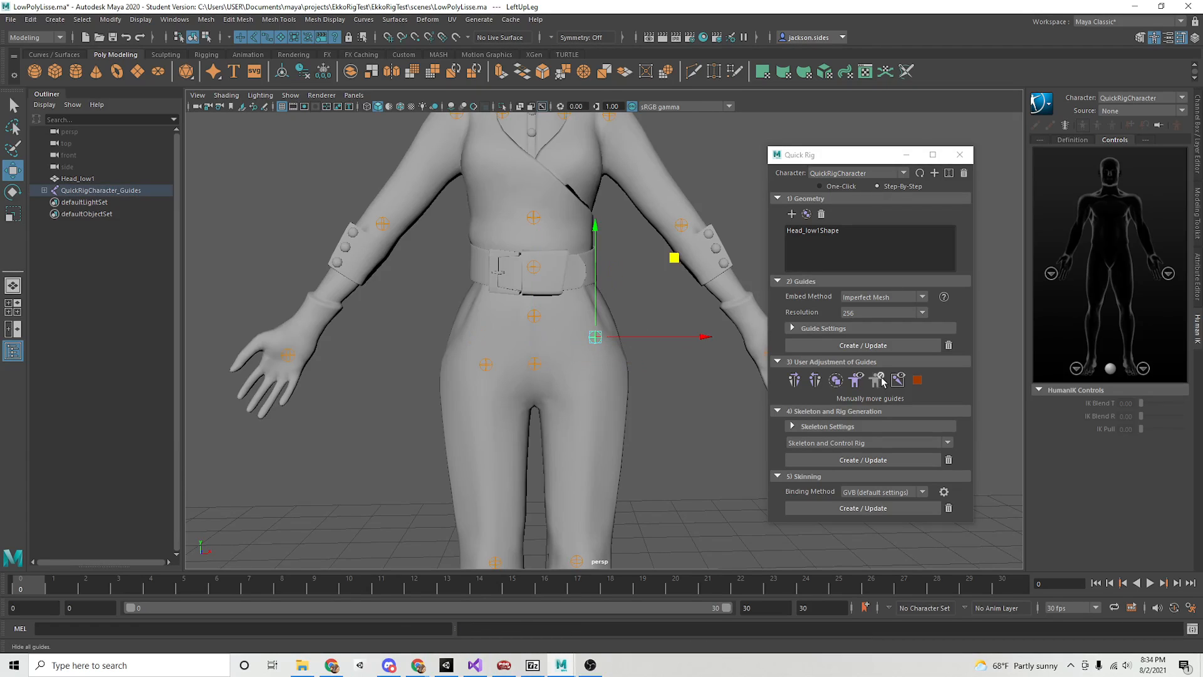
{"action": "left_click_drag", "start_coordinate": [601, 368], "coordinate": [661, 411], "text": "alt"}
{"action": "left_click", "coordinate": [682, 416]}
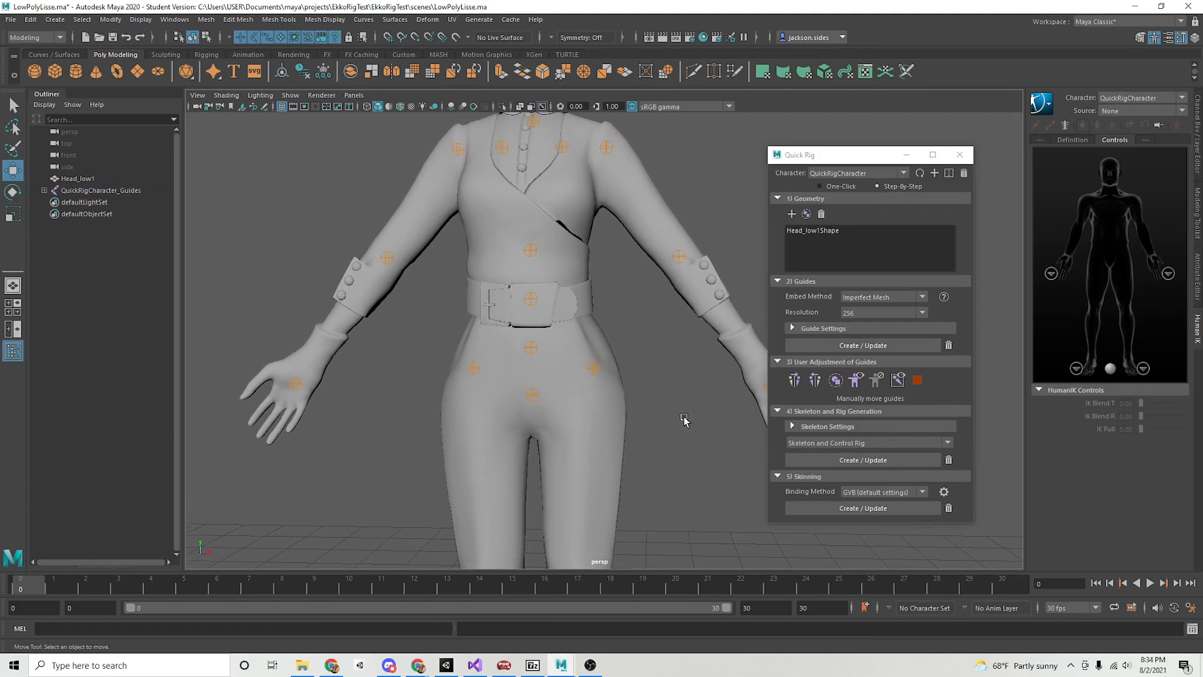
Raise the left knee guide slightly and mirror it to the character's right leg.
{"action": "right_click_drag", "start_coordinate": [682, 416], "coordinate": [540, 332], "text": "alt"}
{"action": "left_click_drag", "start_coordinate": [540, 332], "coordinate": [550, 328], "text": "alt"}
{"action": "left_click", "coordinate": [565, 407]}
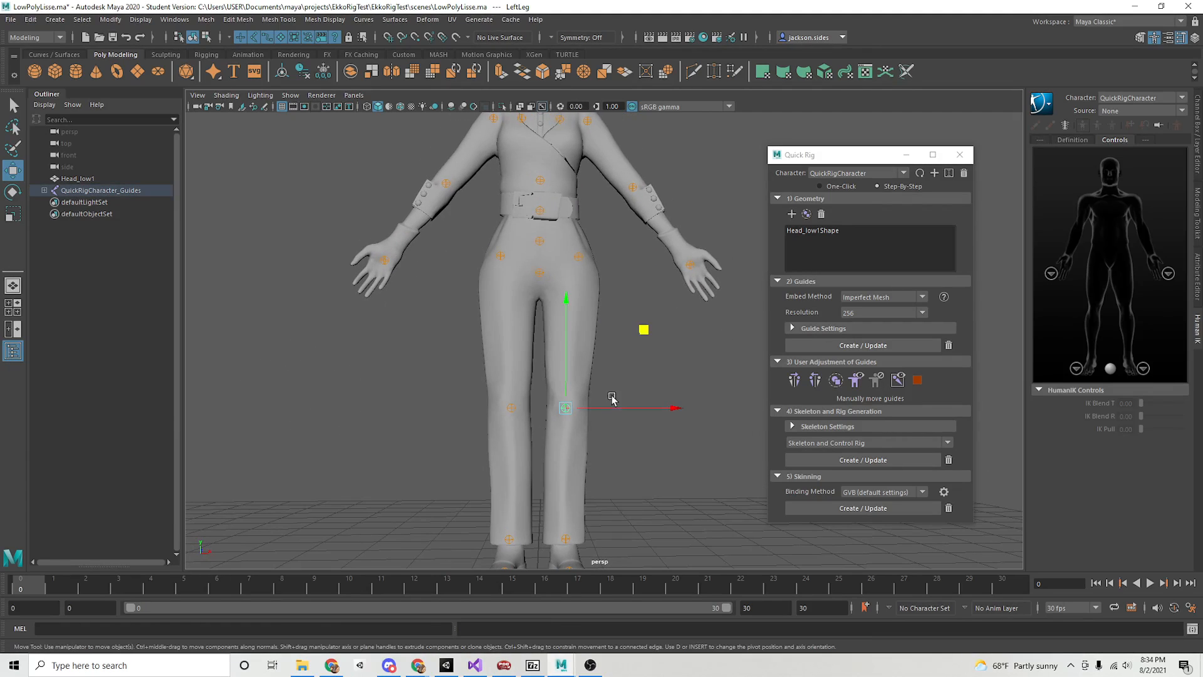
{"action": "middle_click_drag", "start_coordinate": [641, 332], "coordinate": [646, 318]}
{"action": "middle_click_drag", "start_coordinate": [645, 415], "coordinate": [652, 350], "text": "alt"}
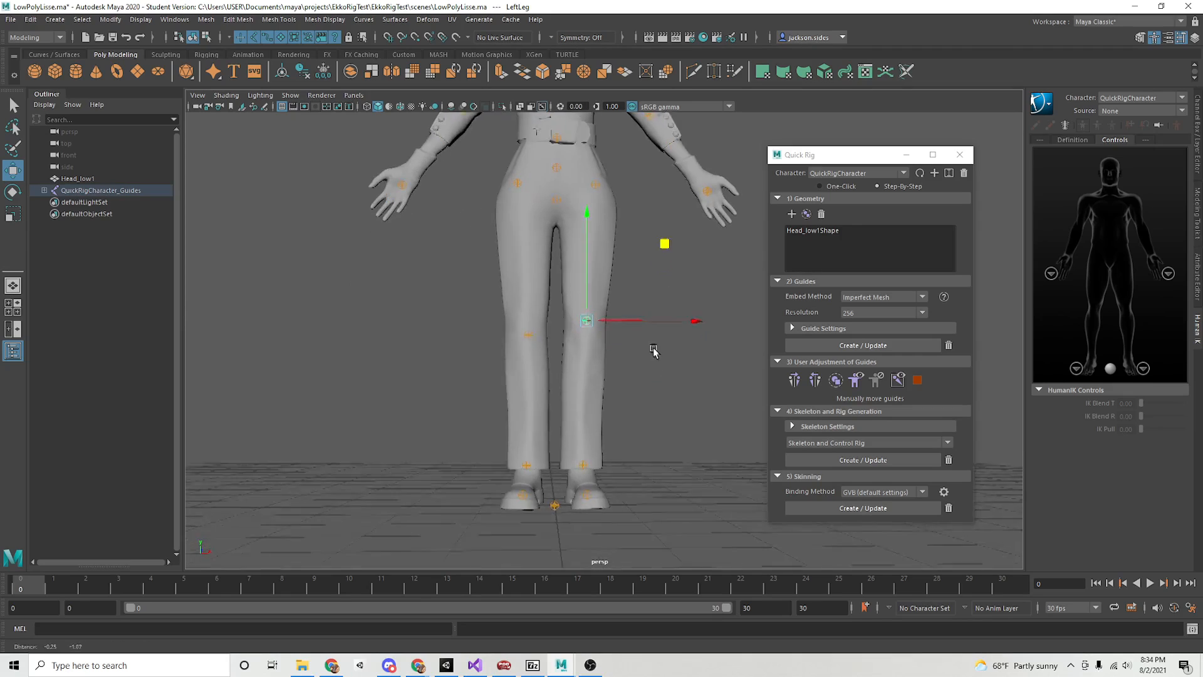
{"action": "mouse_move", "coordinate": [652, 351]}
{"action": "left_mouse_down", "text": "alt"}
{"action": "mouse_move", "coordinate": [556, 359]}
{"action": "mouse_move", "coordinate": [649, 359]}
{"action": "mouse_move", "coordinate": [658, 373]}
{"action": "left_mouse_up", "text": "alt"}
{"action": "middle_click_drag", "start_coordinate": [658, 373], "coordinate": [646, 411], "text": "alt"}
{"action": "left_click_drag", "start_coordinate": [646, 411], "coordinate": [616, 419], "text": "alt"}
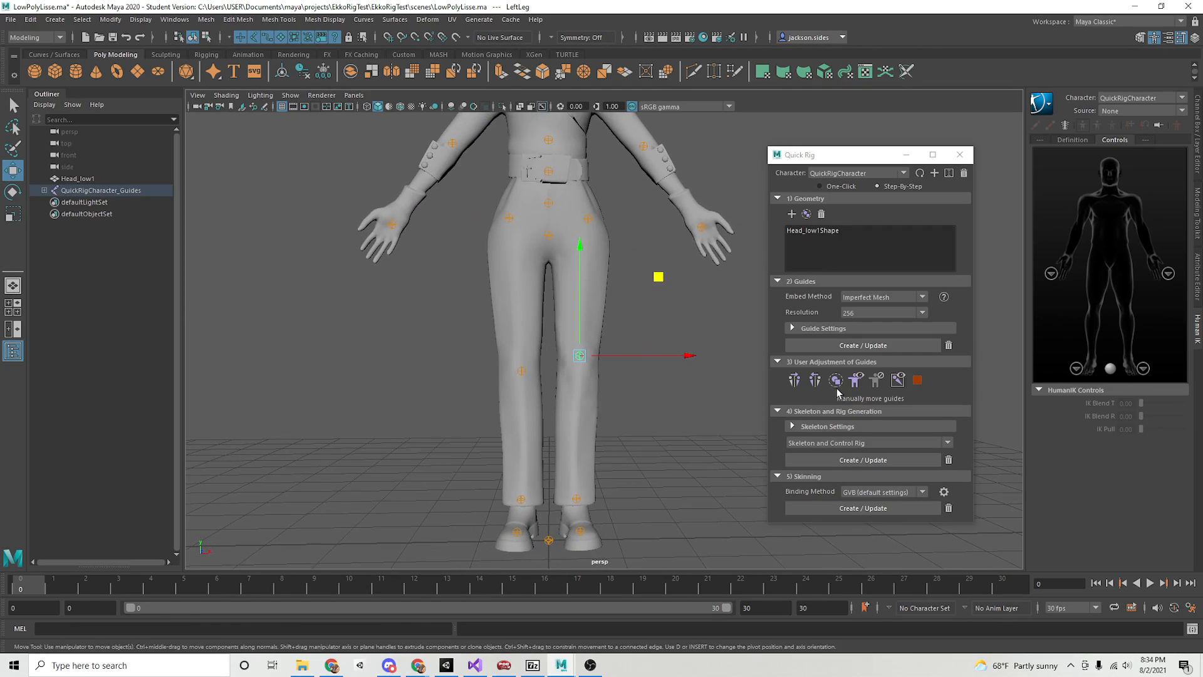
{"action": "left_click", "coordinate": [794, 380]}
Generate the skeleton and control rig again from the mirrored leg guides.
{"action": "right_click_drag", "start_coordinate": [555, 304], "coordinate": [637, 309], "text": "alt"}
{"action": "middle_click_drag", "start_coordinate": [682, 212], "coordinate": [672, 316], "text": "alt"}
{"action": "left_click", "coordinate": [673, 317]}
{"action": "right_click_drag", "start_coordinate": [633, 319], "coordinate": [477, 344], "text": "alt"}
{"action": "left_click_drag", "start_coordinate": [477, 344], "coordinate": [459, 363], "text": "alt"}
{"action": "right_click_drag", "start_coordinate": [459, 363], "coordinate": [485, 369], "text": "alt"}
{"action": "left_click_drag", "start_coordinate": [485, 368], "coordinate": [528, 359], "text": "alt"}
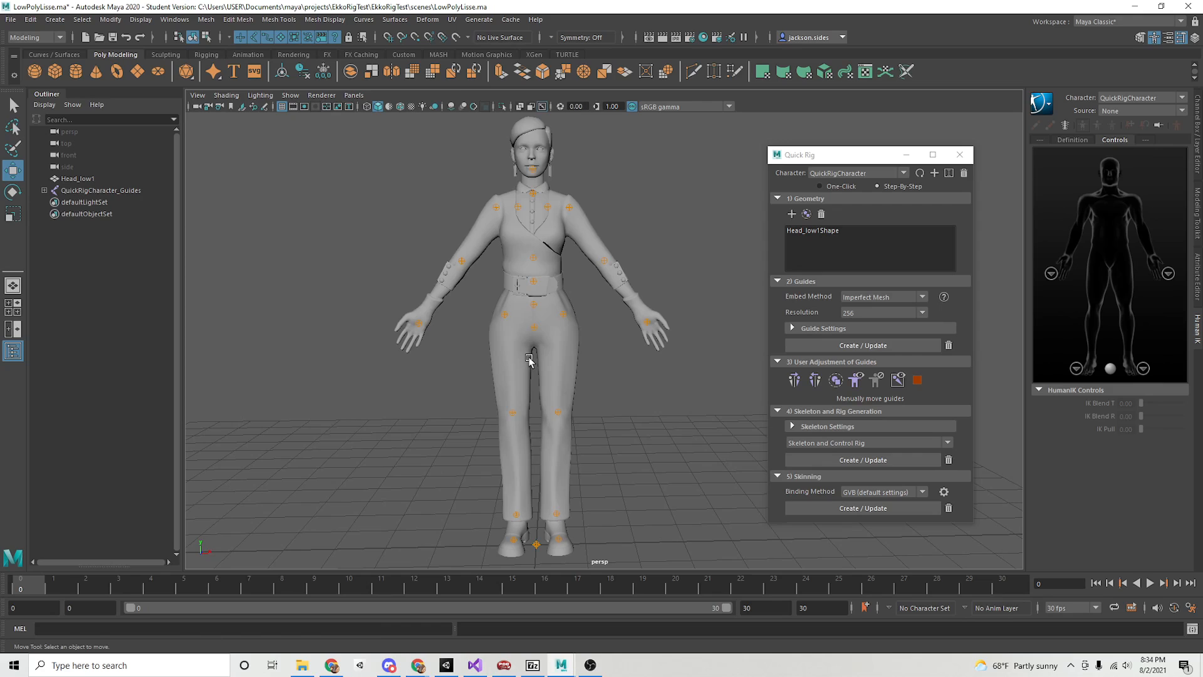
{"action": "left_click", "coordinate": [882, 458]}
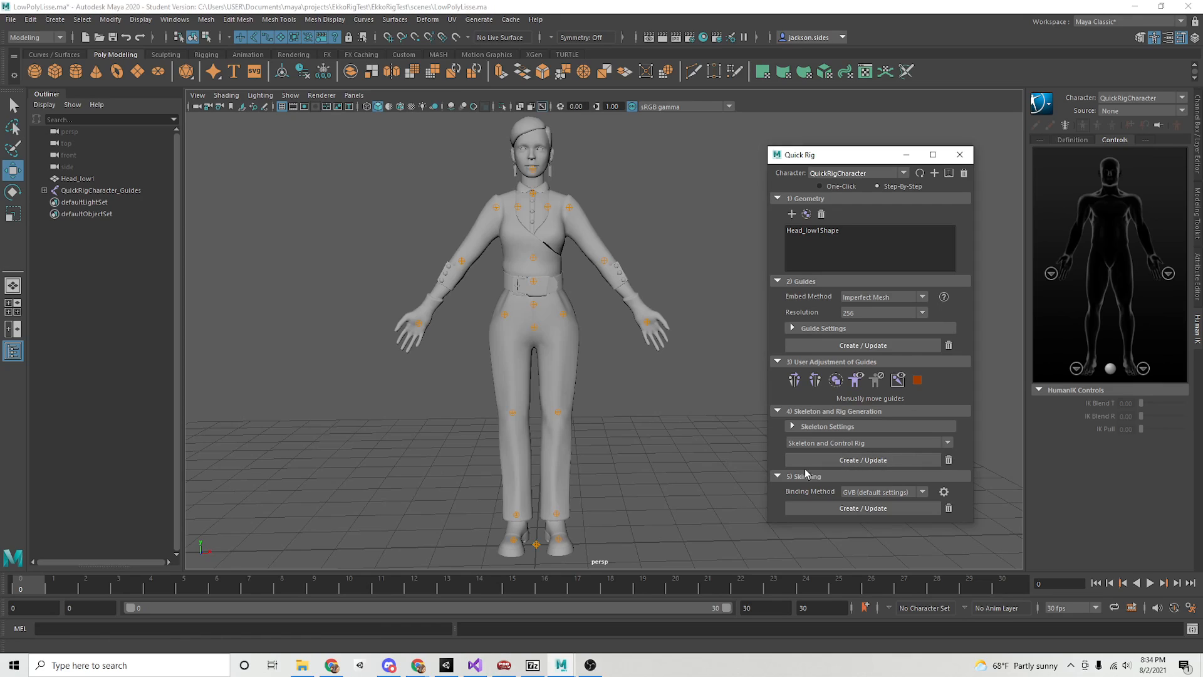
{"action": "left_click", "coordinate": [845, 460]}
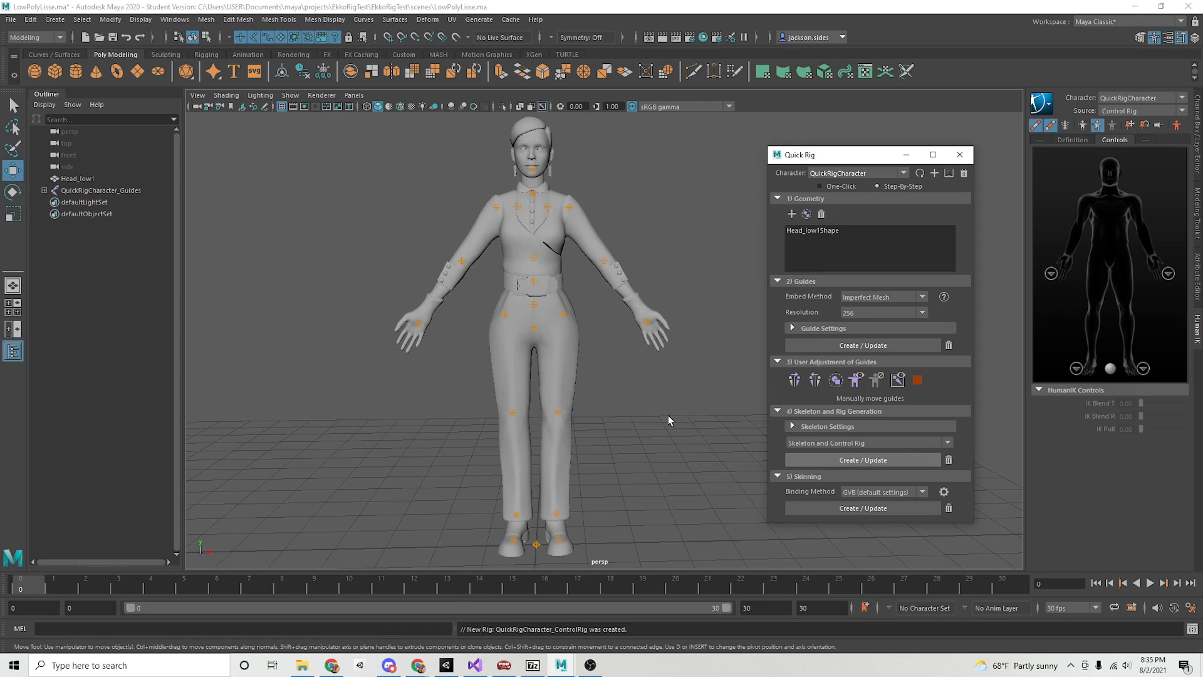
Bind the character mesh to the new skeleton with the GVB (default settings) binding method.
{"action": "left_click_drag", "start_coordinate": [628, 362], "coordinate": [565, 376], "text": "alt"}
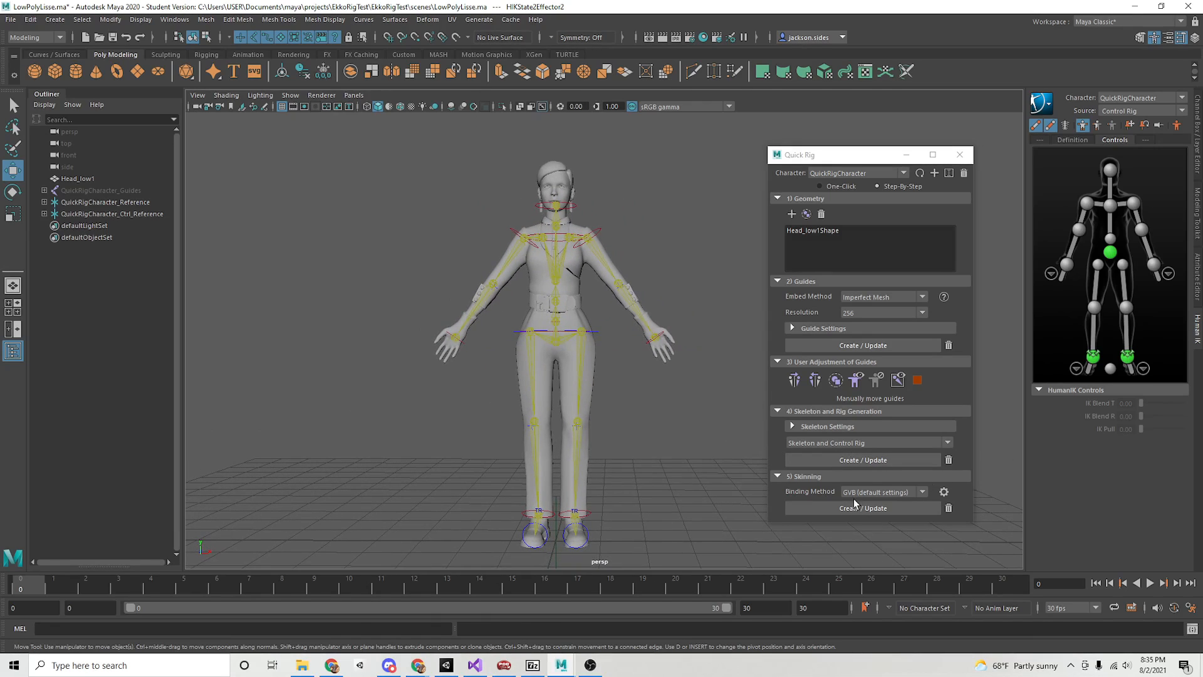
{"action": "left_click", "coordinate": [891, 508]}
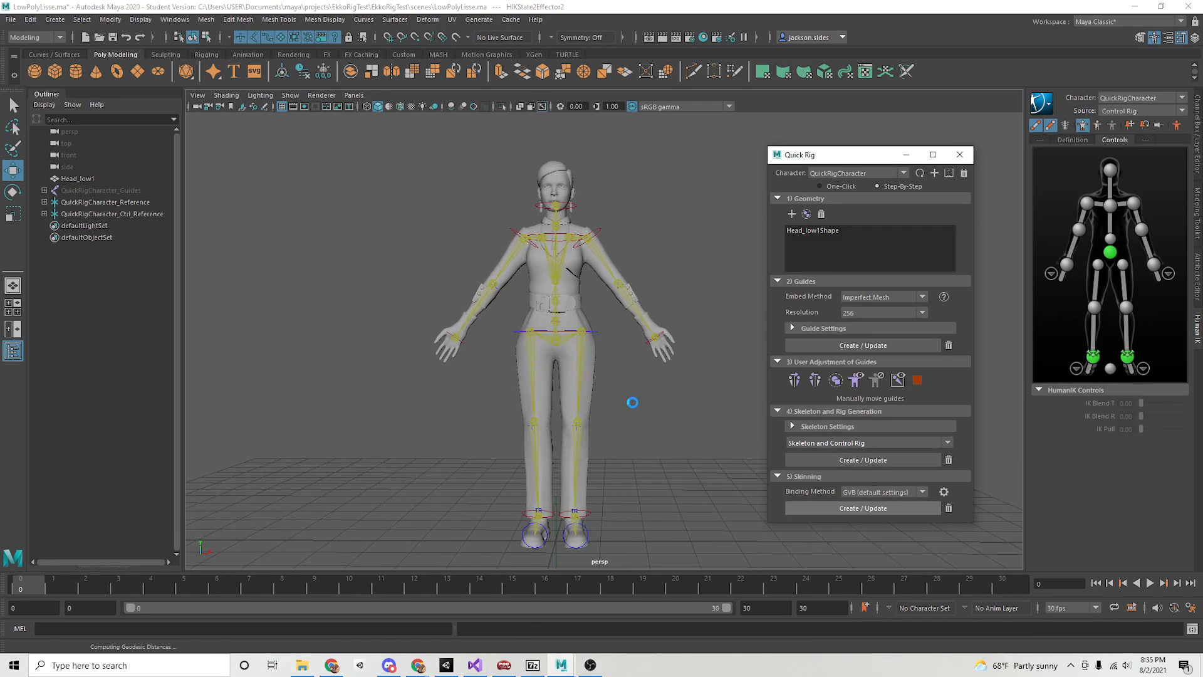
{"action": "mouse_move", "coordinate": [632, 405]}
{"action": "left_mouse_down", "text": "alt"}
{"action": "mouse_move", "coordinate": [657, 411]}
{"action": "mouse_move", "coordinate": [623, 411]}
{"action": "left_mouse_up", "text": "alt"}
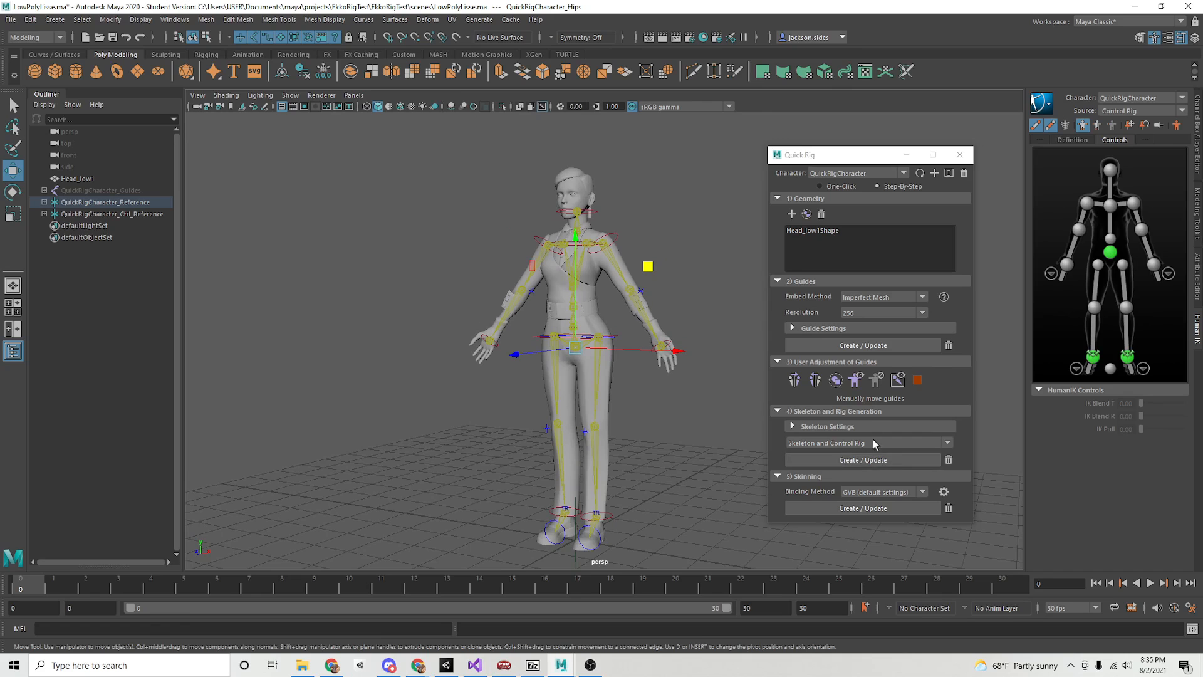
{"action": "left_click_drag", "start_coordinate": [570, 375], "coordinate": [708, 436], "text": "alt"}
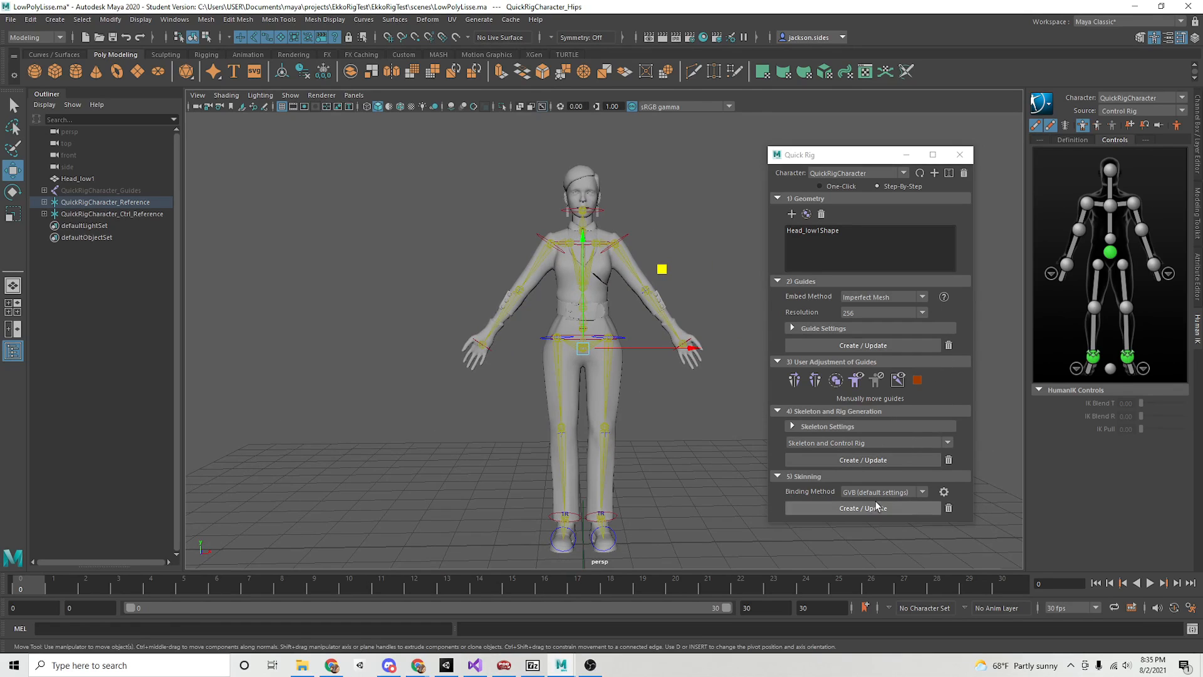
{"action": "middle_click_drag", "start_coordinate": [705, 462], "coordinate": [677, 460], "text": "alt"}
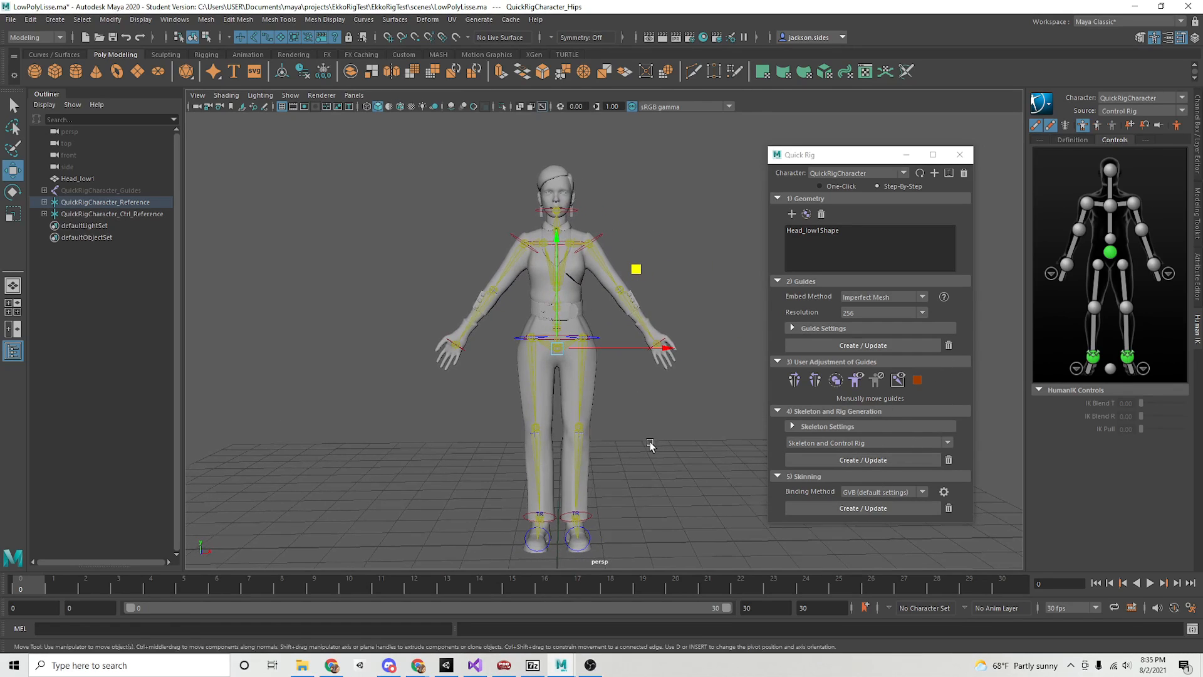
{"action": "left_click", "coordinate": [673, 389]}
{"action": "mouse_move", "coordinate": [651, 396]}
{"action": "left_mouse_down", "text": "alt"}
{"action": "mouse_move", "coordinate": [660, 399]}
{"action": "mouse_move", "coordinate": [649, 399]}
{"action": "left_mouse_up", "text": "alt"}
Select Head_low1 and QuickRigCharacter_Guides, open the export options for the selection, and review the FBX export preset.
{"action": "left_click", "coordinate": [112, 181]}
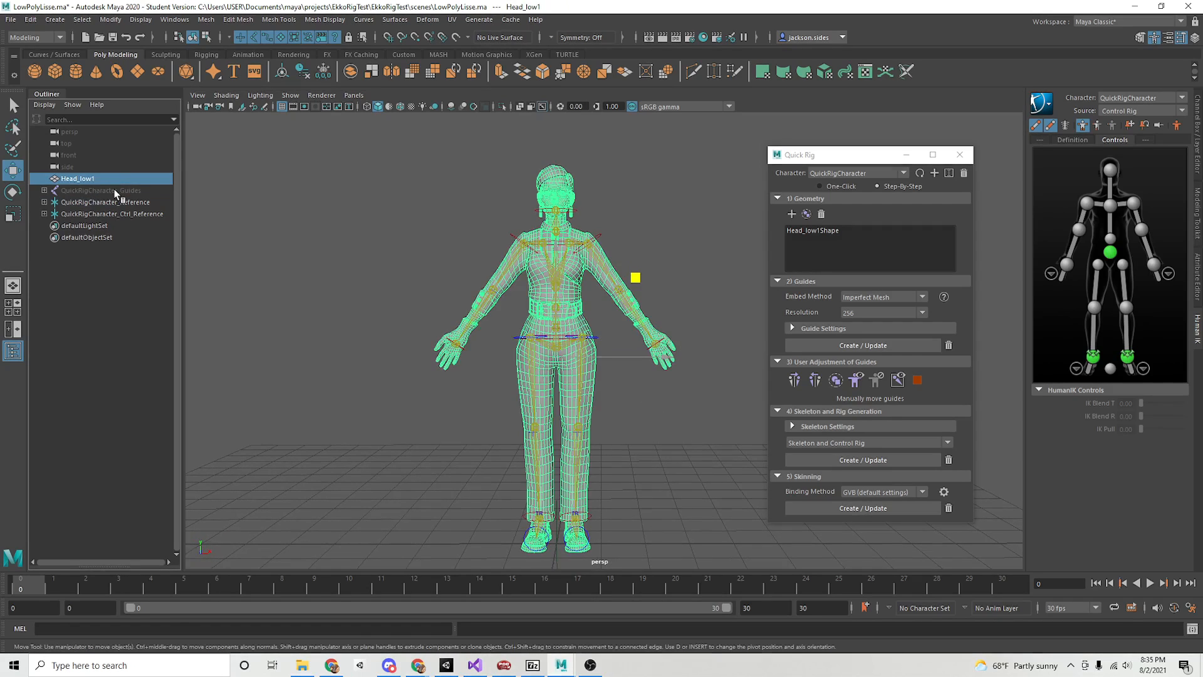
{"action": "left_click", "coordinate": [112, 191], "text": "ctrl"}
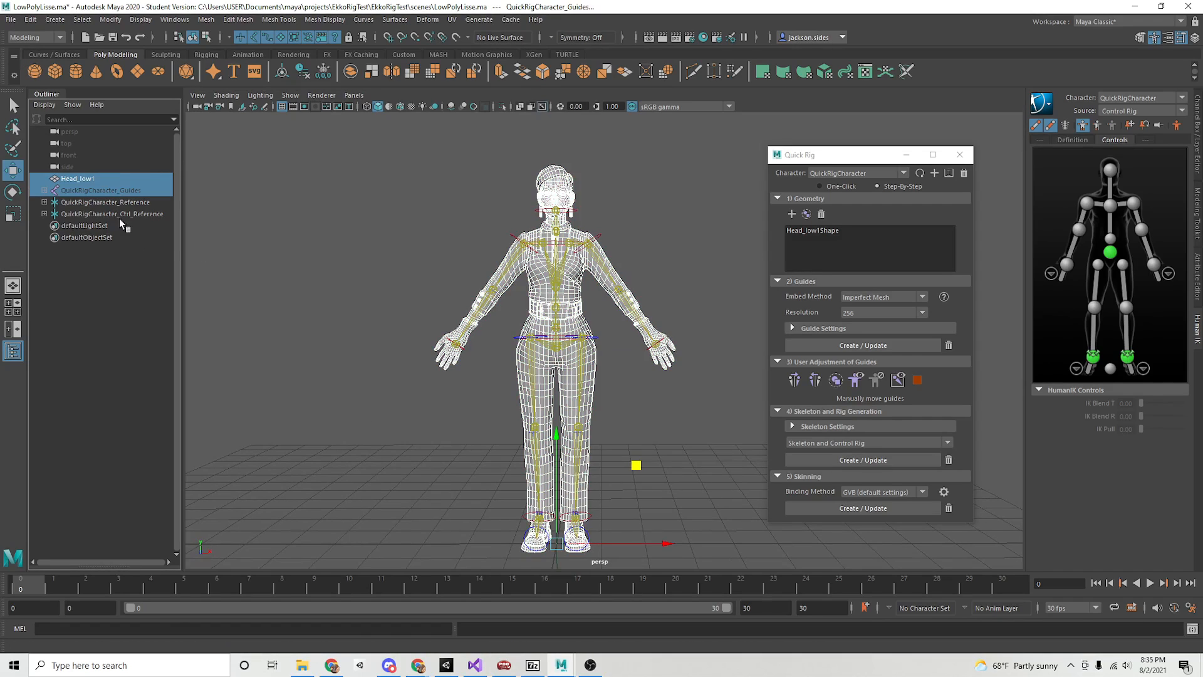
{"action": "left_click", "coordinate": [19, 21]}
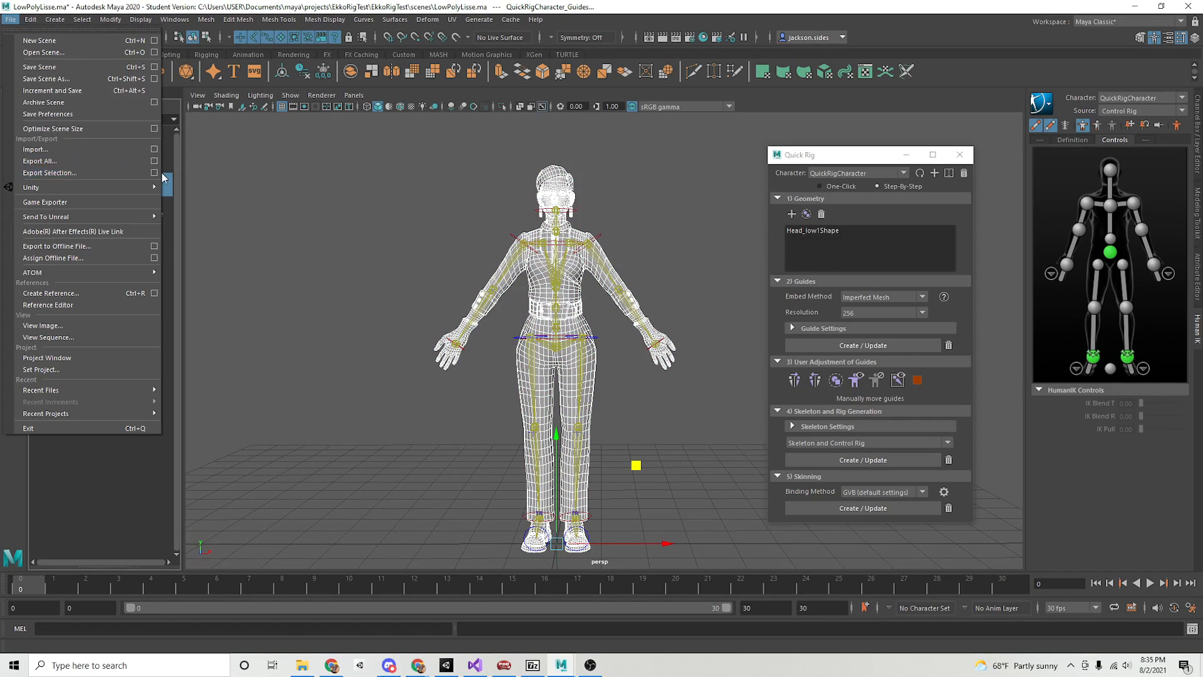
{"action": "left_click", "coordinate": [153, 174]}
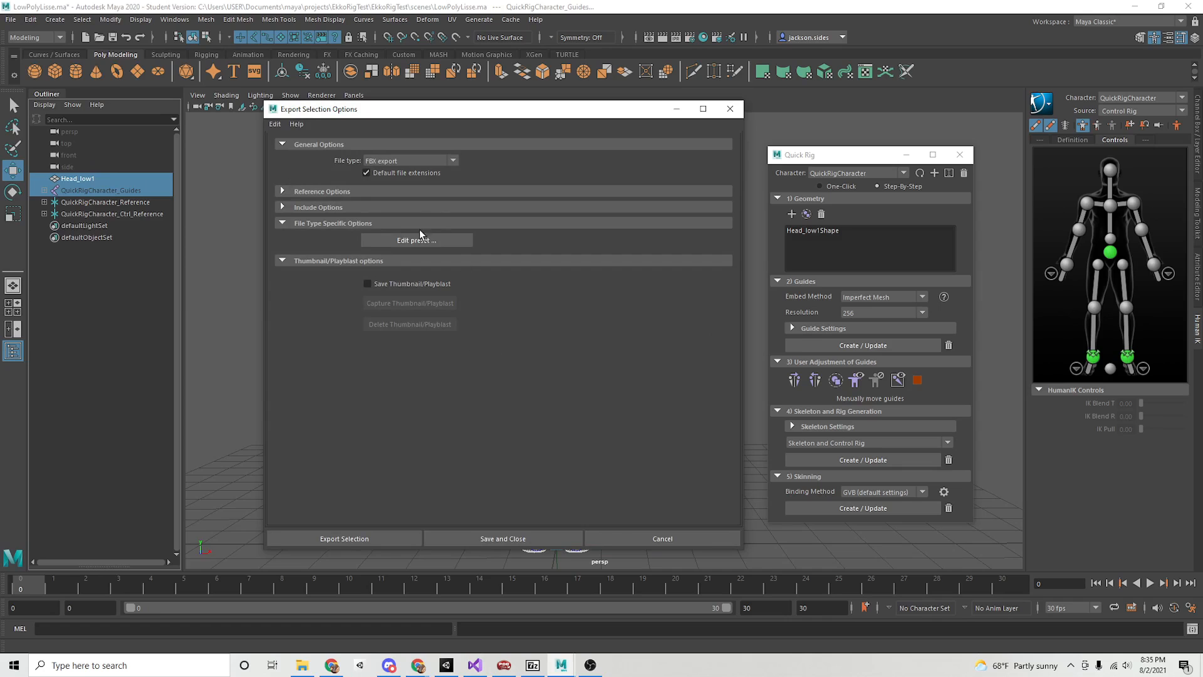
{"action": "left_click", "coordinate": [419, 239]}
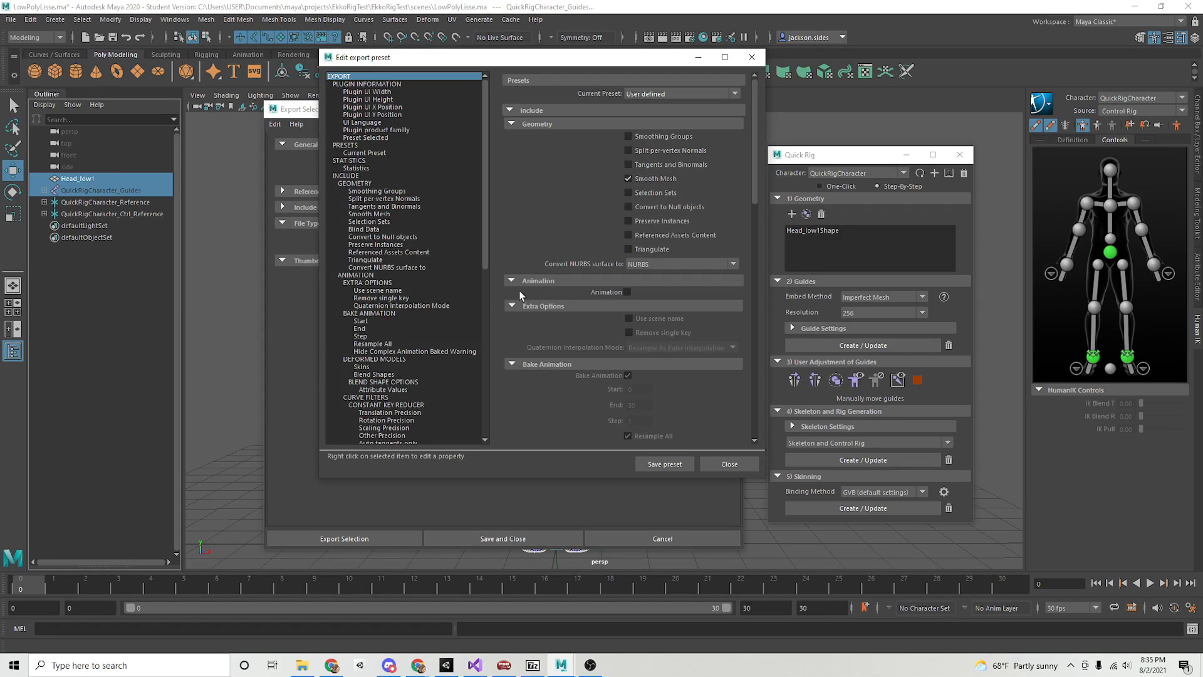
{"action": "left_click", "coordinate": [730, 464]}
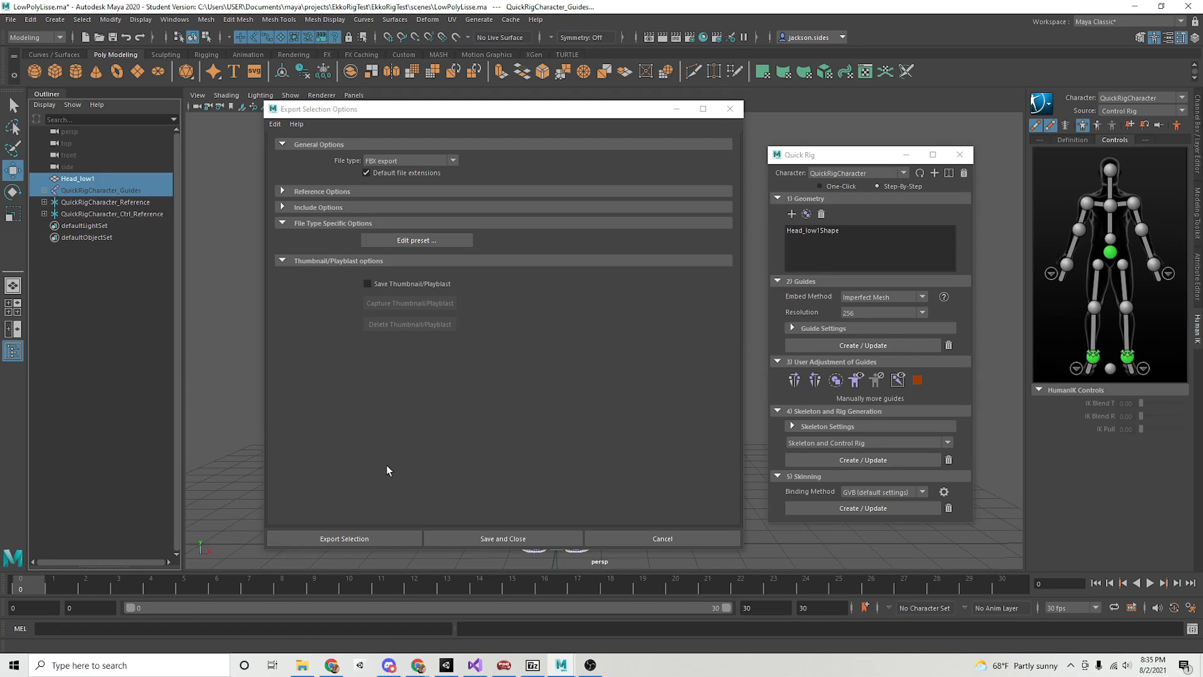
Export the selection as LisseModel1TestRig3.fbx into the Unity project's Assets/Characters folder.
{"action": "left_click", "coordinate": [376, 537]}
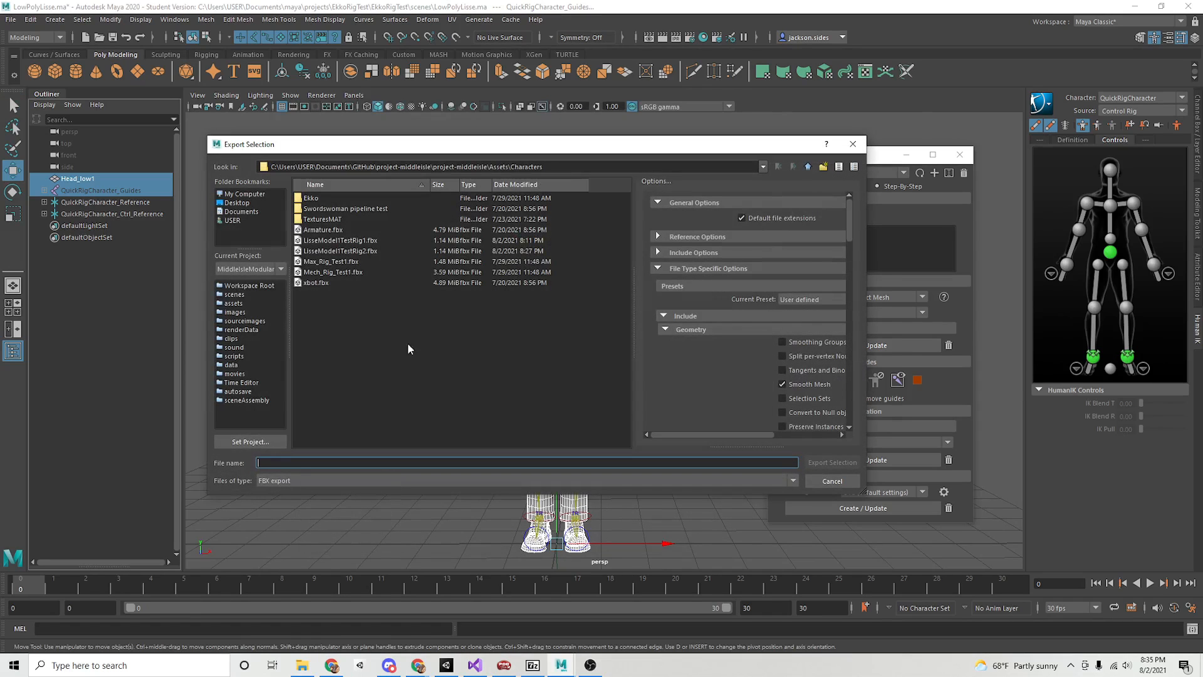
{"action": "left_click", "coordinate": [376, 252]}
{"action": "left_click", "coordinate": [313, 462]}
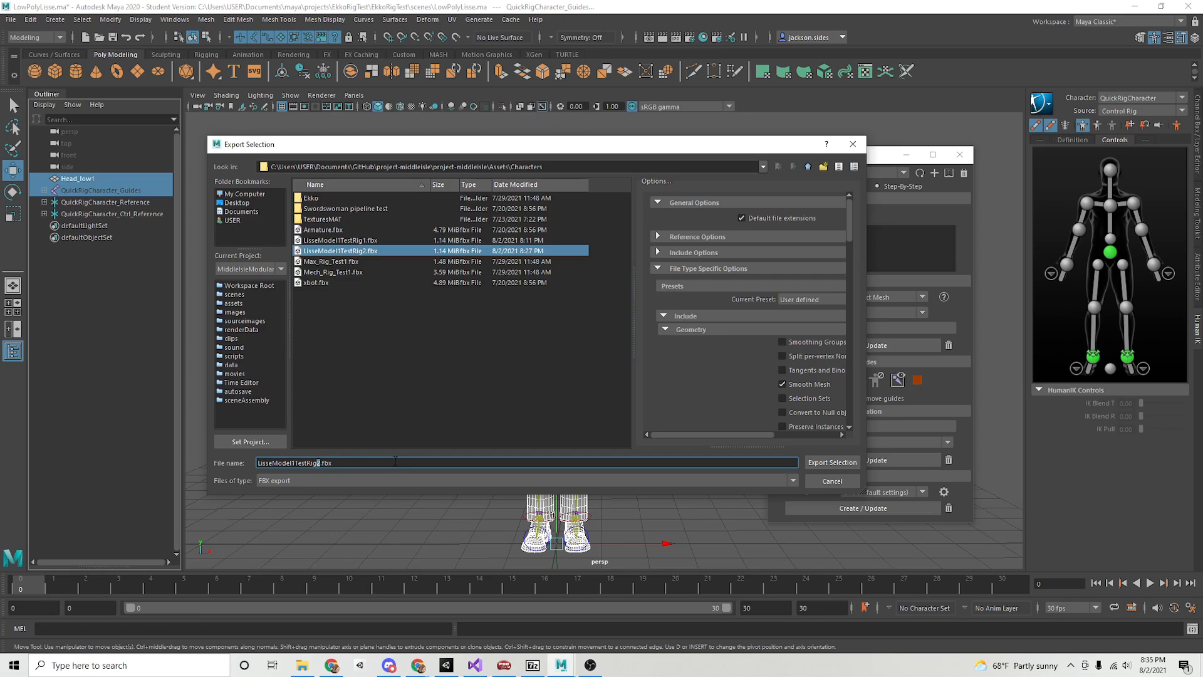
{"action": "type", "text": "3"}
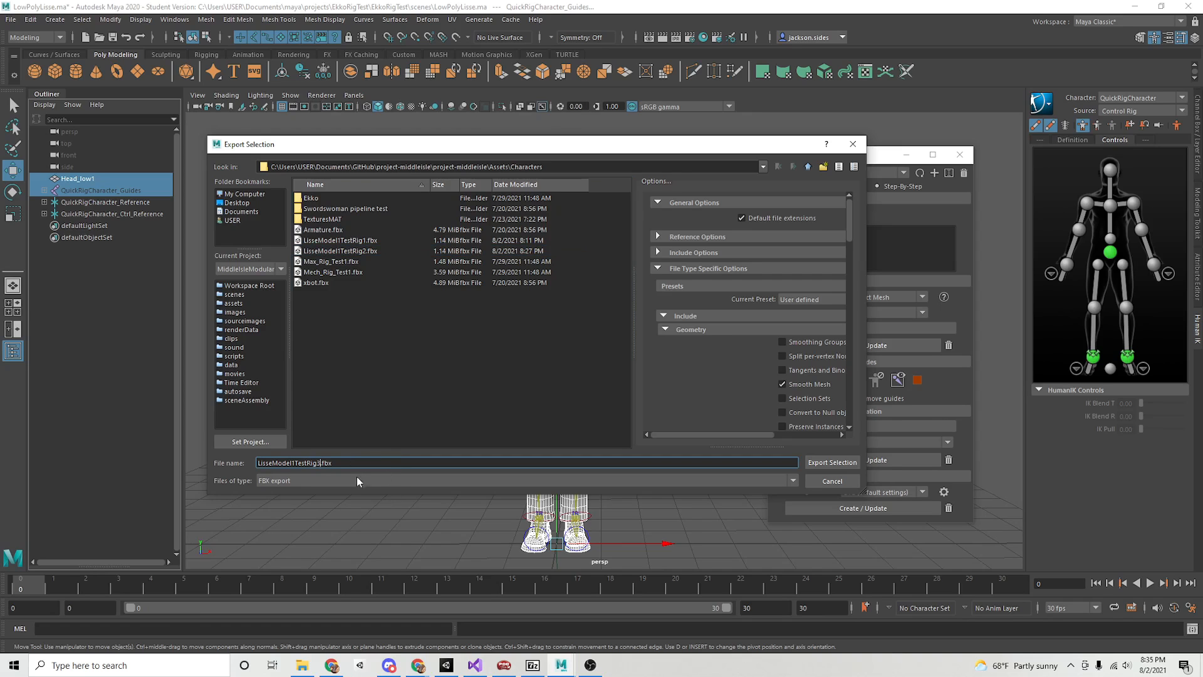
{"action": "left_click", "coordinate": [828, 463]}
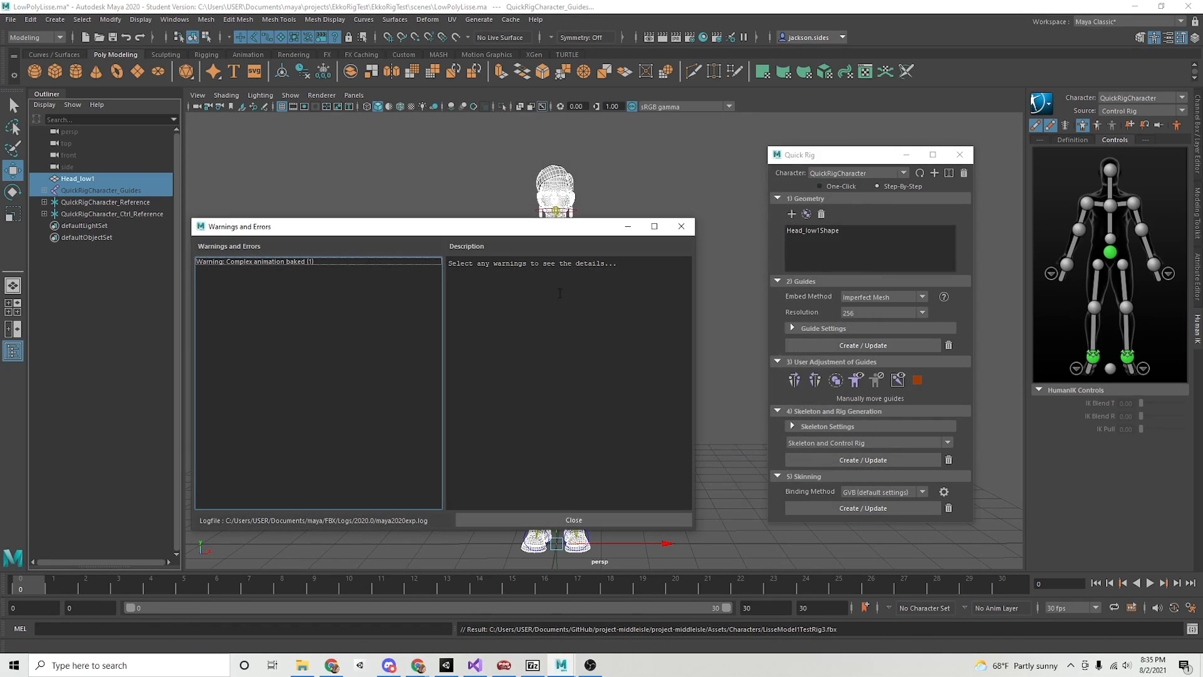
{"action": "left_click", "coordinate": [546, 519]}
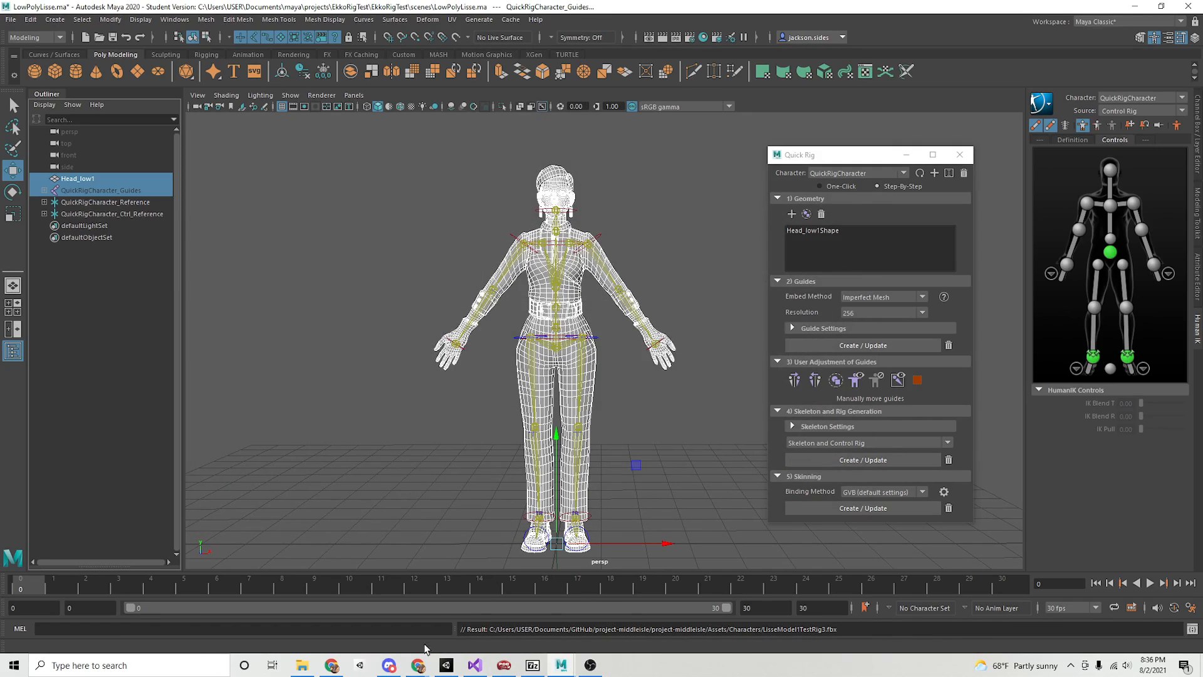
Switch to Unity and apply the Humanoid animation type to the LisseModel1TestRig3 model's rig.
{"action": "left_click", "coordinate": [446, 665]}
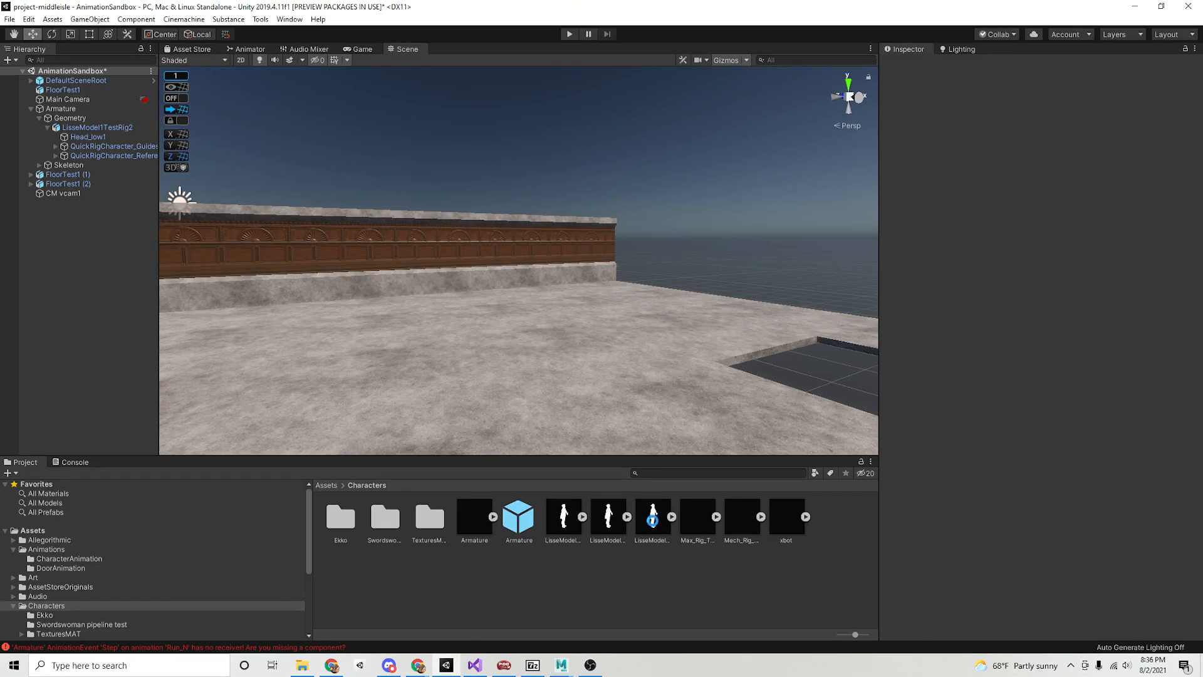
{"action": "left_click", "coordinate": [652, 520]}
{"action": "left_click", "coordinate": [1015, 96]}
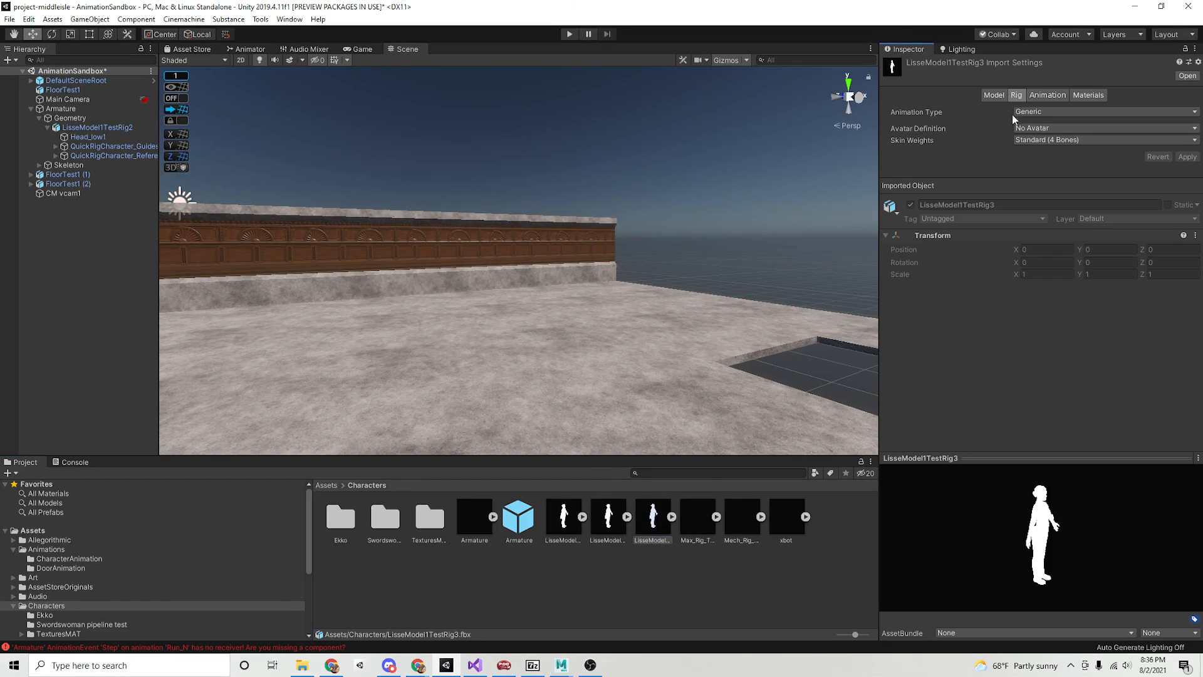
{"action": "left_click", "coordinate": [1085, 110]}
{"action": "left_click", "coordinate": [1077, 153]}
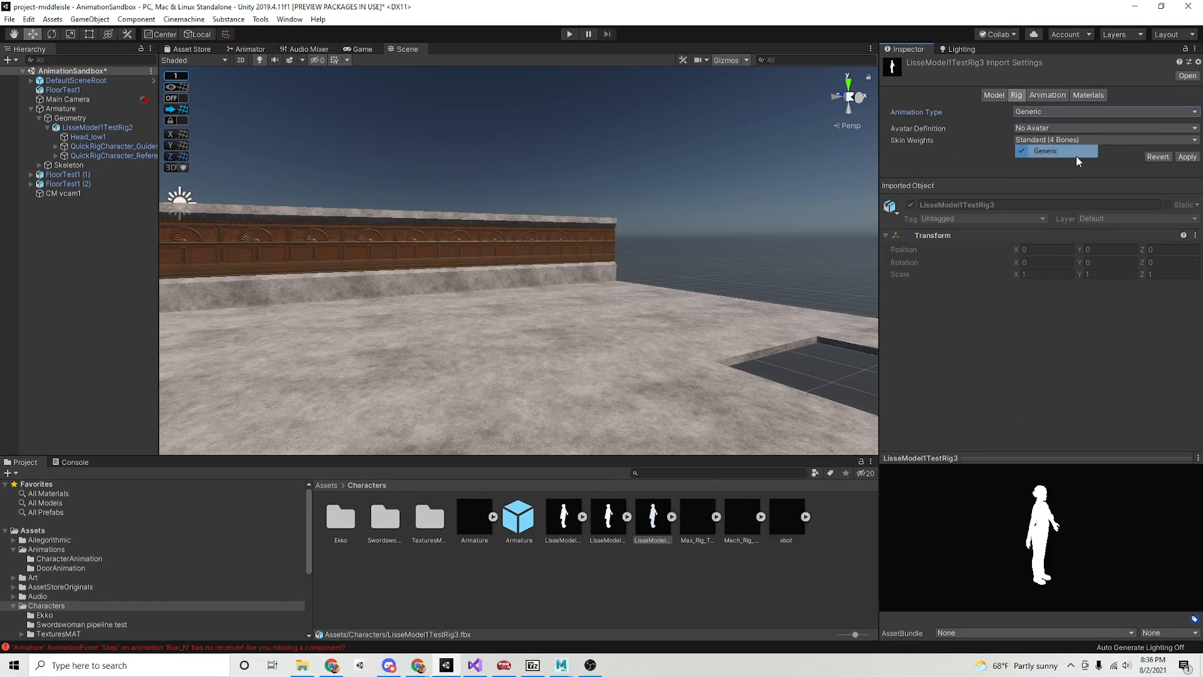
{"action": "left_click", "coordinate": [1071, 114]}
{"action": "left_click", "coordinate": [1073, 162]}
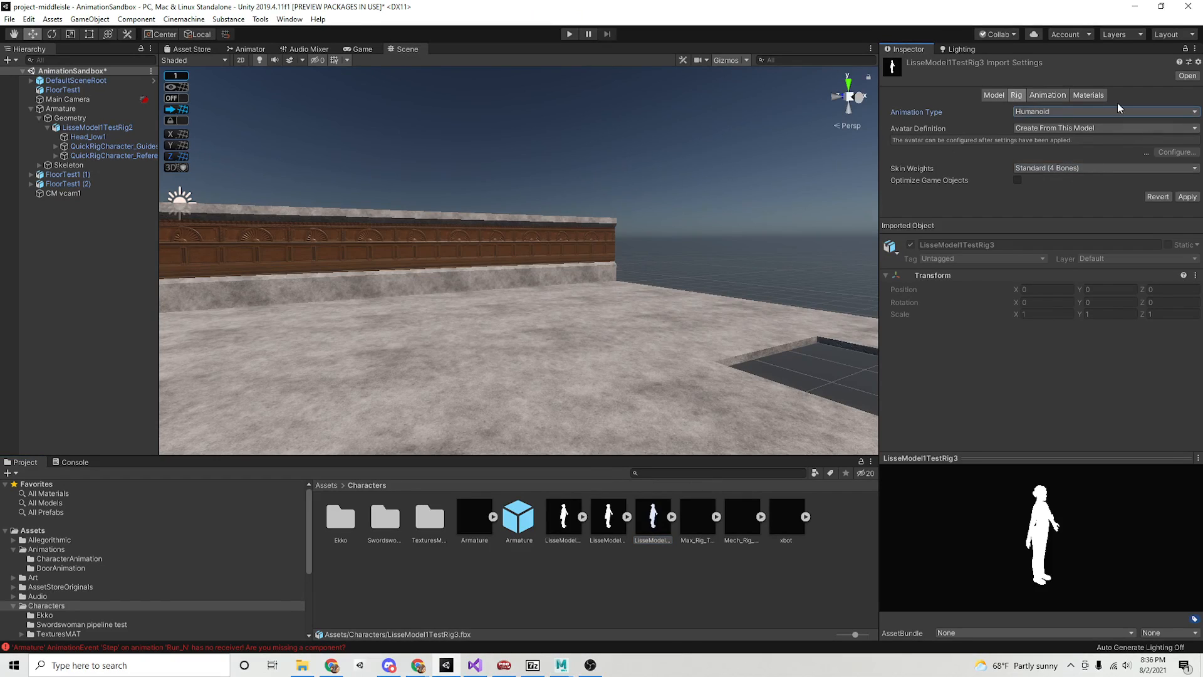
{"action": "left_click", "coordinate": [1184, 198]}
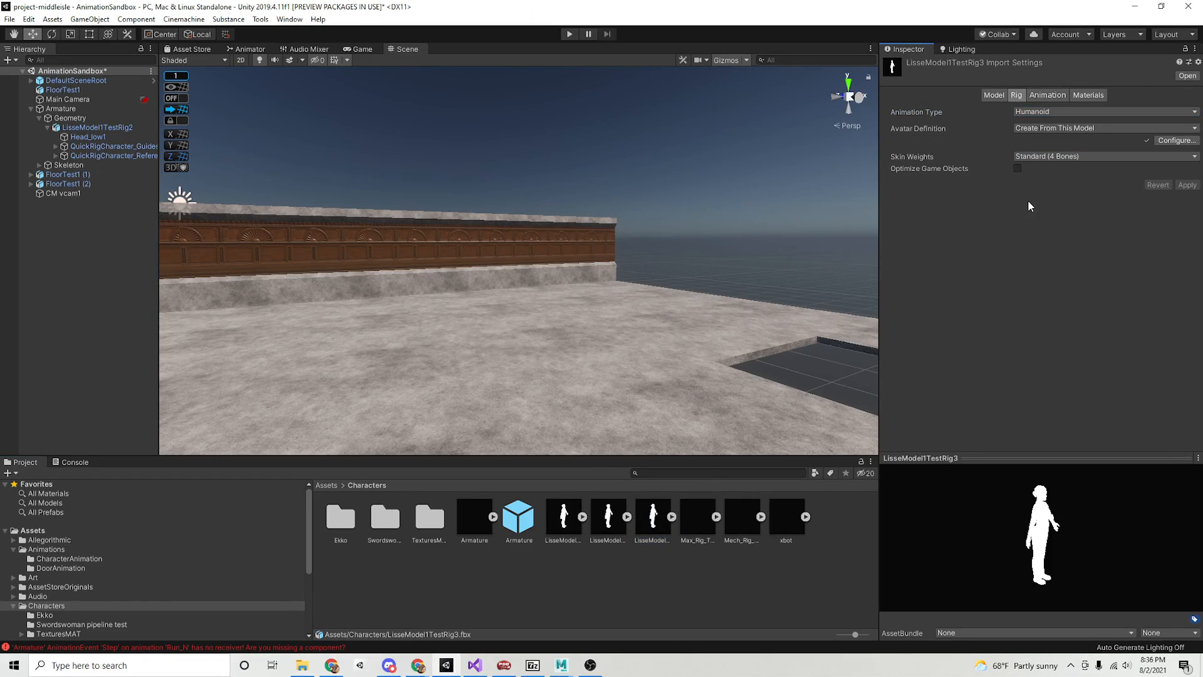
Open the avatar configuration for LisseModel1TestRig3, saving the scene changes, and examine the skeleton and its bone mapping.
{"action": "left_click", "coordinate": [1167, 140]}
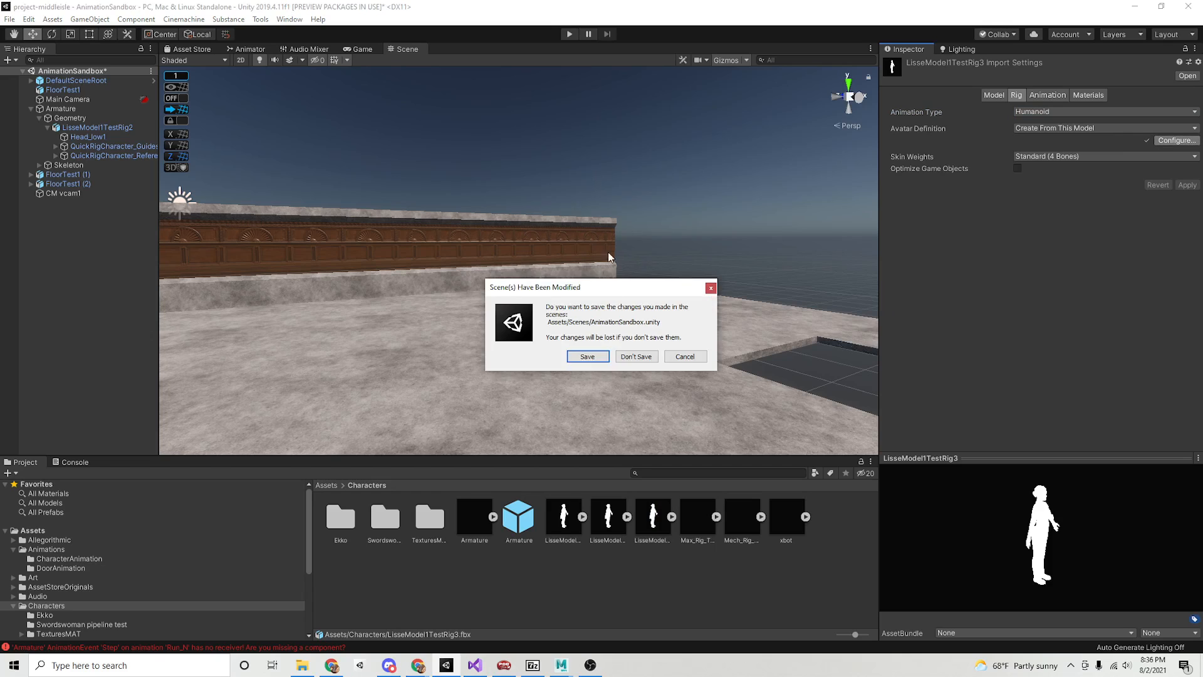
{"action": "left_click", "coordinate": [587, 357]}
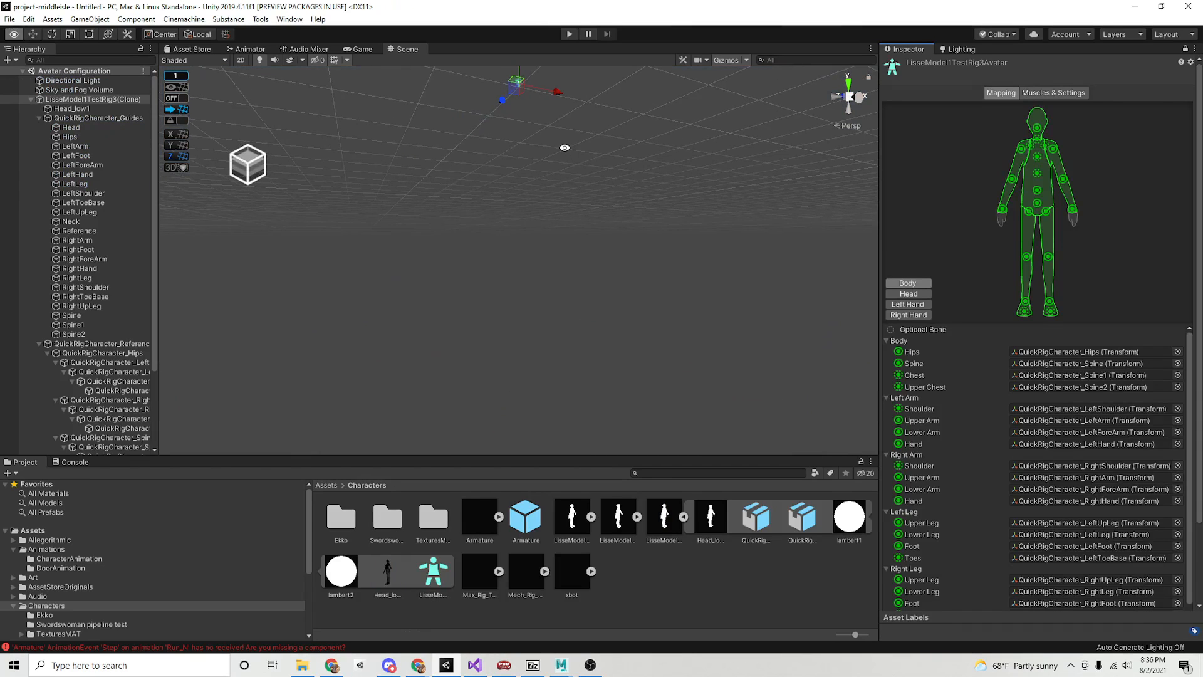
{"action": "key", "text": "f"}
{"action": "left_click", "coordinate": [560, 149]}
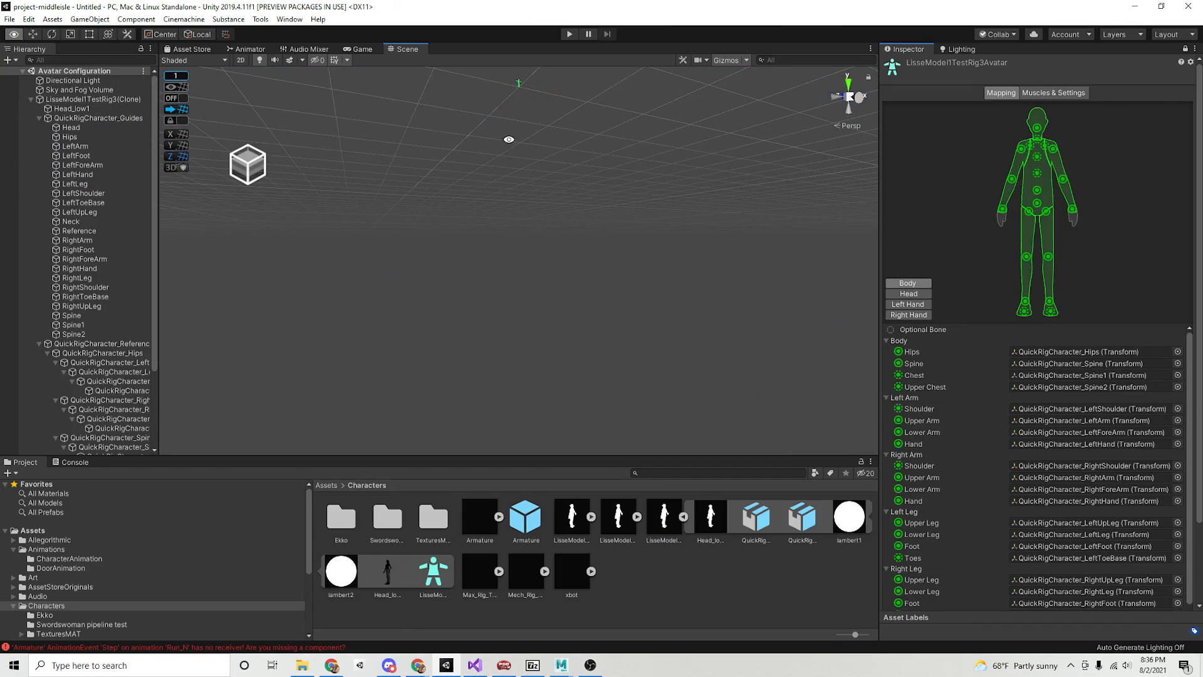
{"action": "left_click_drag", "start_coordinate": [508, 139], "coordinate": [536, 294], "text": "alt"}
{"action": "right_click_drag", "start_coordinate": [536, 295], "coordinate": [781, 403], "text": "alt"}
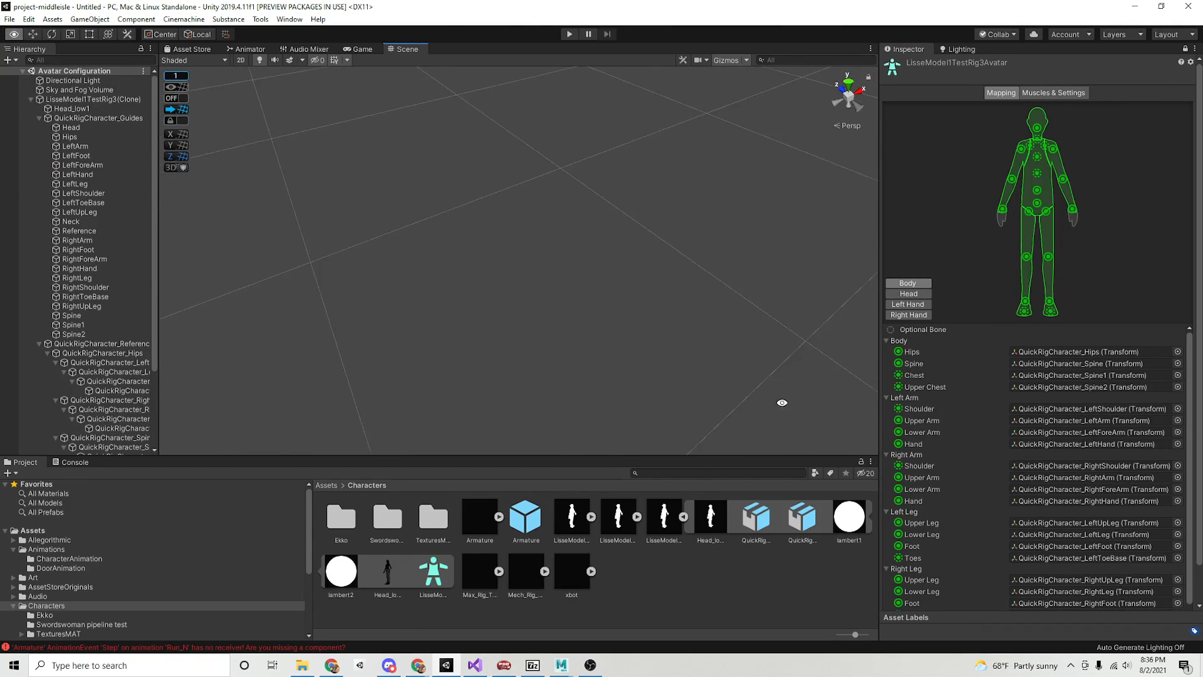
{"action": "middle_click_drag", "start_coordinate": [781, 403], "coordinate": [688, 172], "text": "alt"}
{"action": "right_click_drag", "start_coordinate": [535, 285], "coordinate": [708, 300], "text": "alt"}
{"action": "middle_click_drag", "start_coordinate": [708, 300], "coordinate": [690, 295], "text": "alt"}
{"action": "left_click_drag", "start_coordinate": [690, 295], "coordinate": [465, 292], "text": "alt"}
{"action": "middle_click_drag", "start_coordinate": [464, 292], "coordinate": [467, 293], "text": "alt"}
{"action": "left_click_drag", "start_coordinate": [467, 293], "coordinate": [464, 284], "text": "alt"}
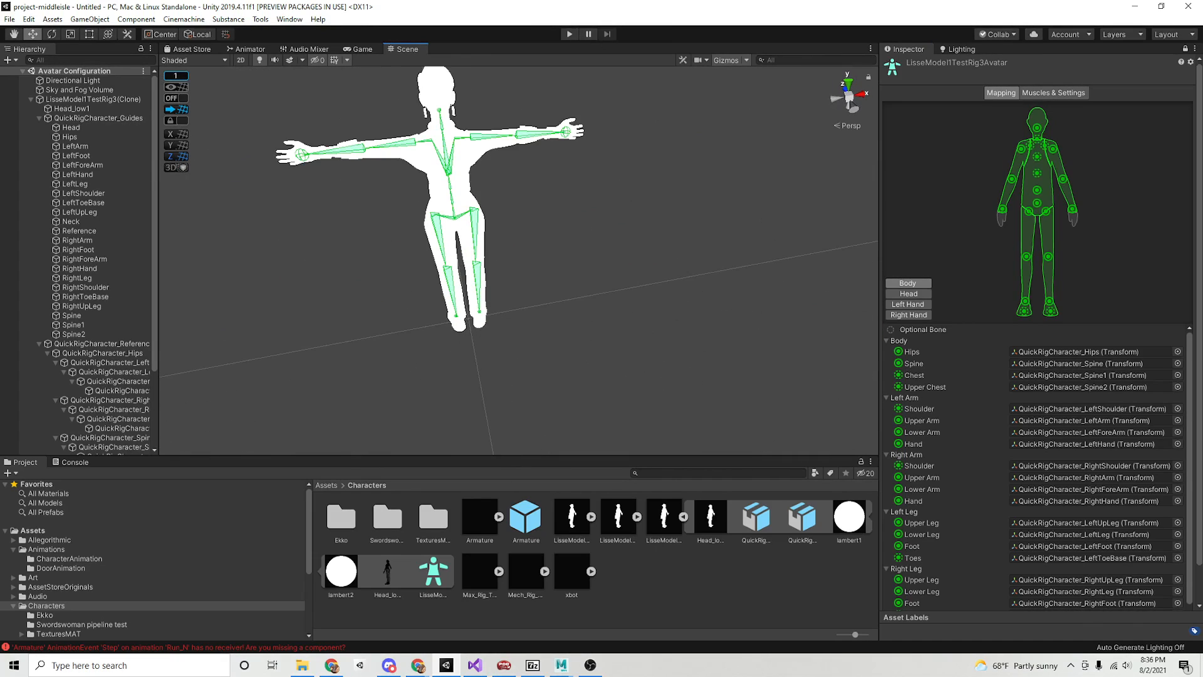
{"action": "left_click_drag", "start_coordinate": [1197, 421], "coordinate": [1194, 518]}
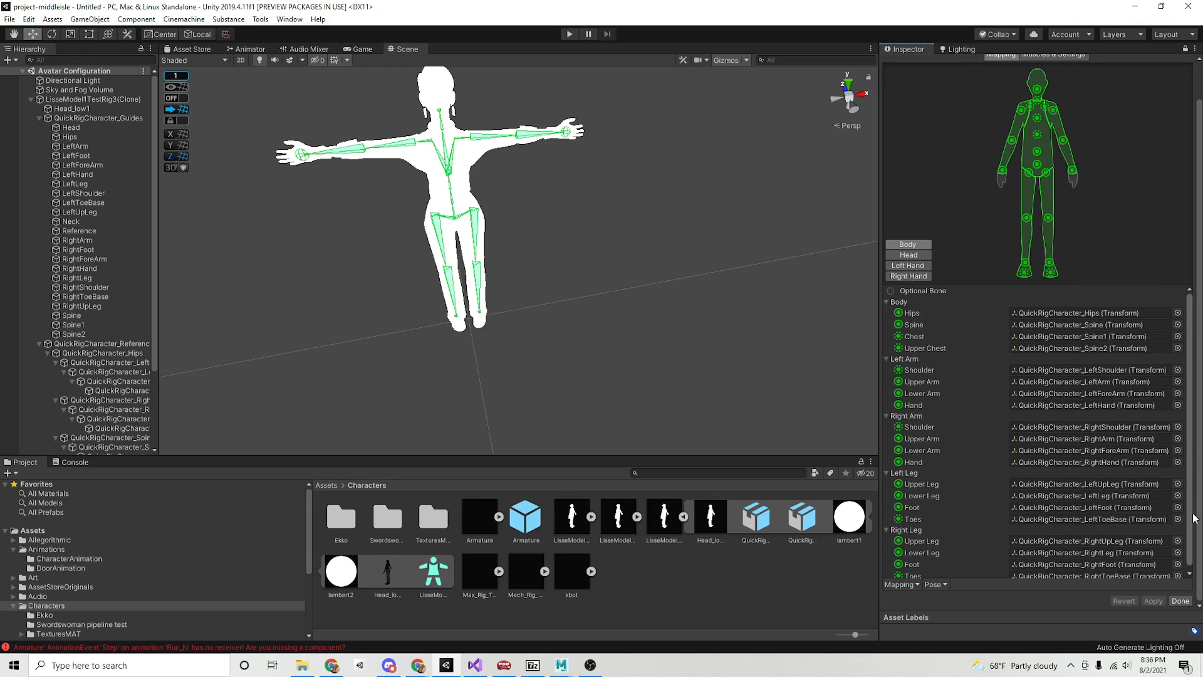
Leave the avatar configuration and delete LisseModel1TestRig2 from the Armature's Geometry object.
{"action": "left_click", "coordinate": [1181, 600]}
{"action": "left_click_drag", "start_coordinate": [743, 318], "coordinate": [513, 199], "text": "alt"}
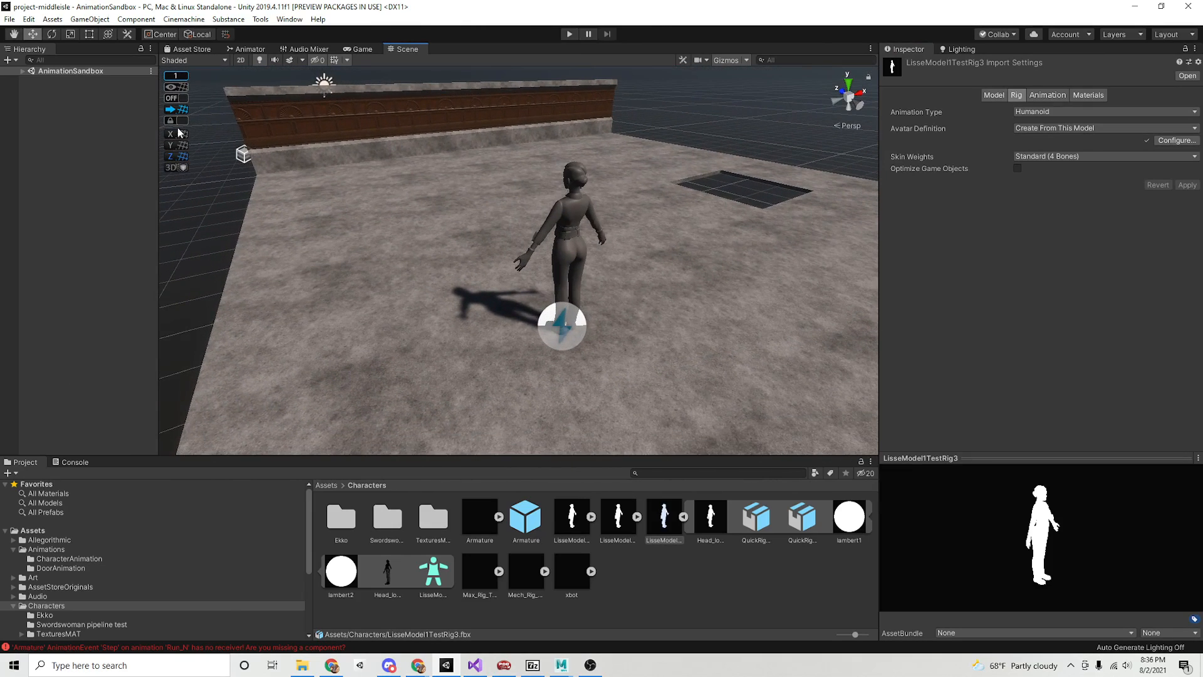
{"action": "left_click", "coordinate": [22, 71]}
{"action": "left_click", "coordinate": [31, 109]}
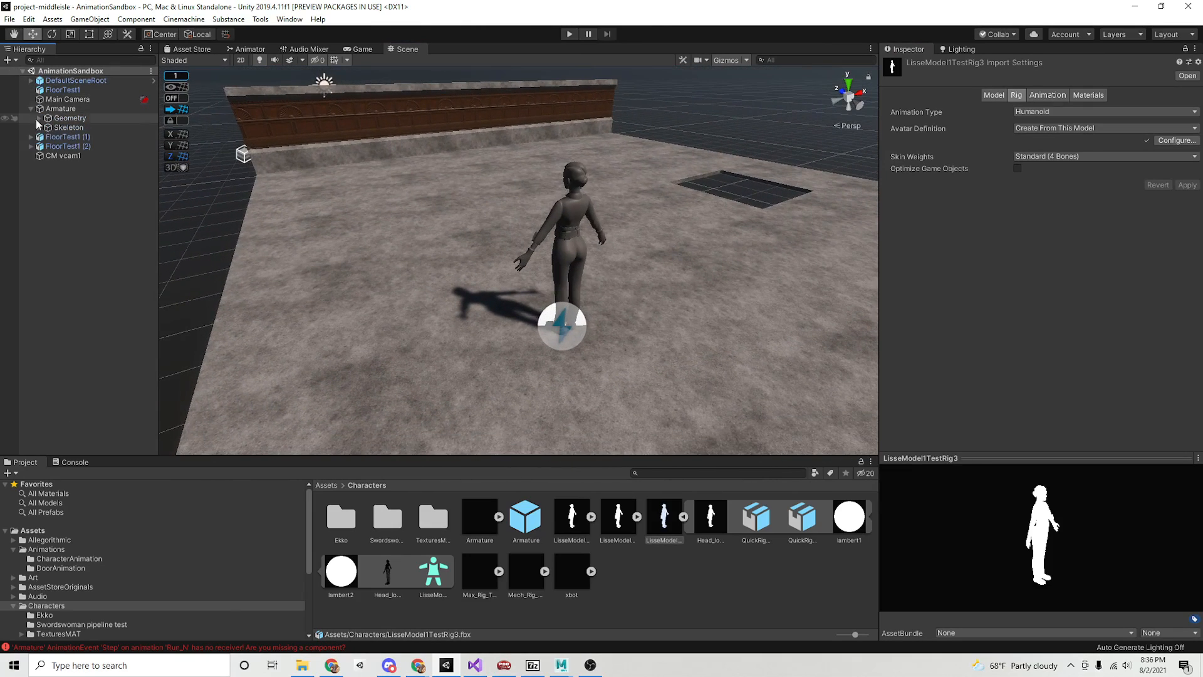
{"action": "left_click", "coordinate": [39, 118]}
{"action": "left_click", "coordinate": [79, 129]}
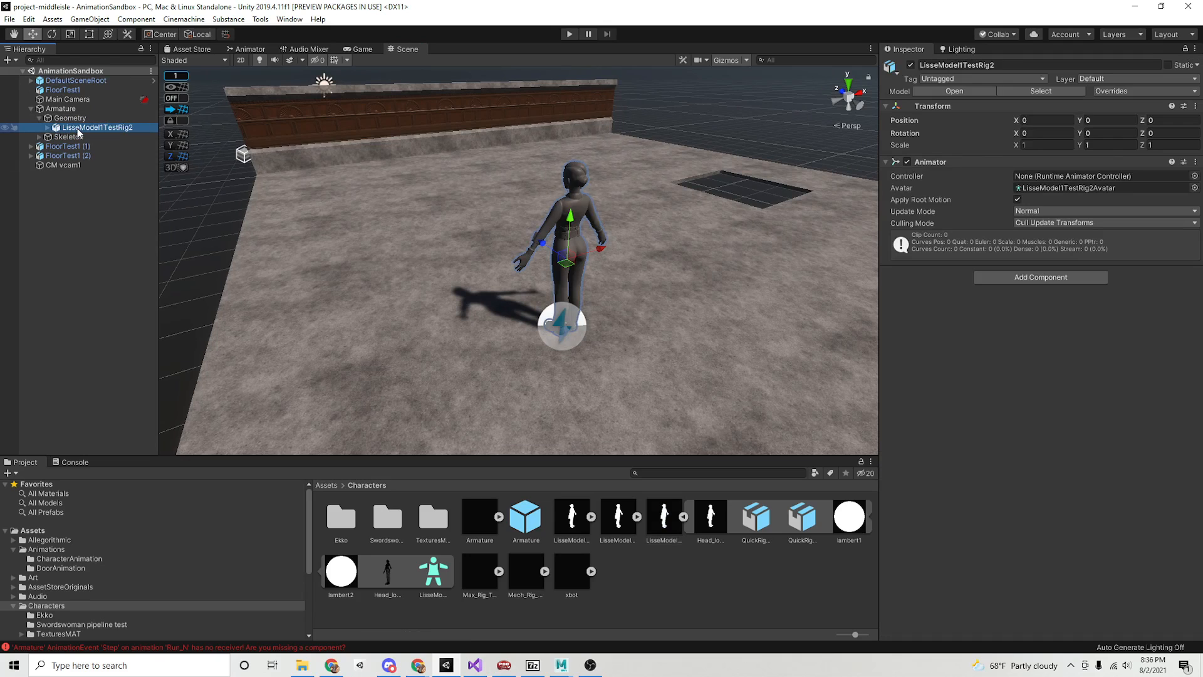
{"action": "key", "text": "Delete"}
Apply an import scale factor of 20 to LisseModel1TestRig3 and place the model under the Armature's Geometry object.
{"action": "left_click", "coordinate": [77, 117]}
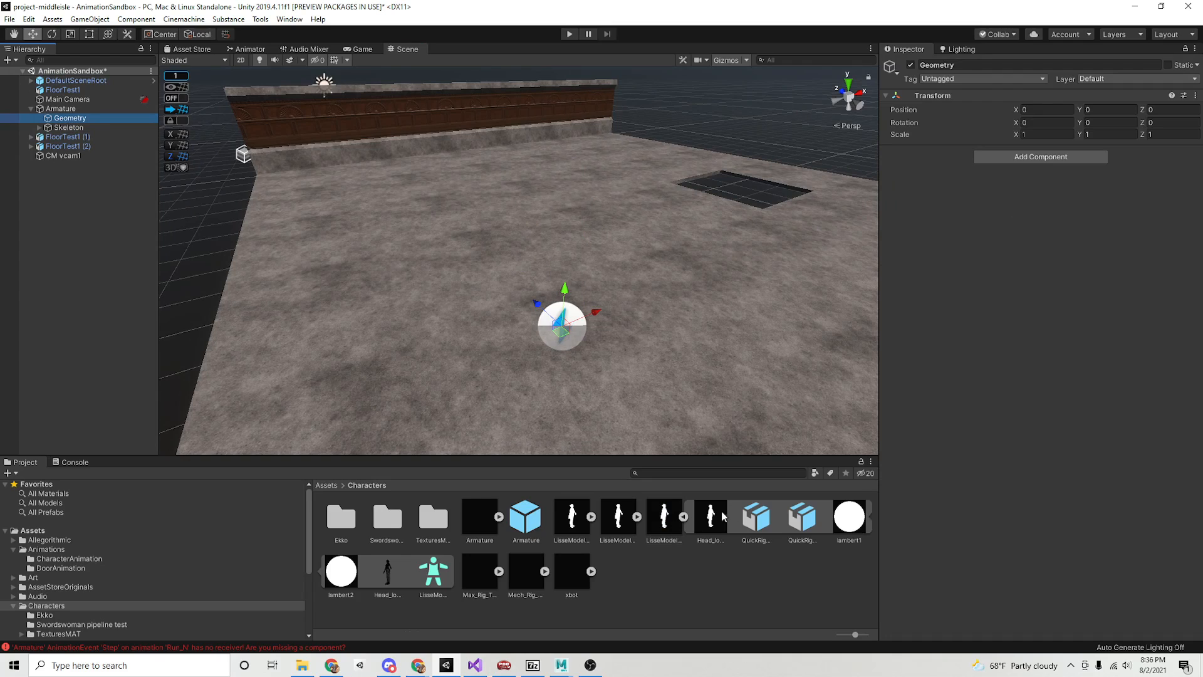
{"action": "left_click", "coordinate": [675, 517]}
{"action": "left_click", "coordinate": [1005, 95]}
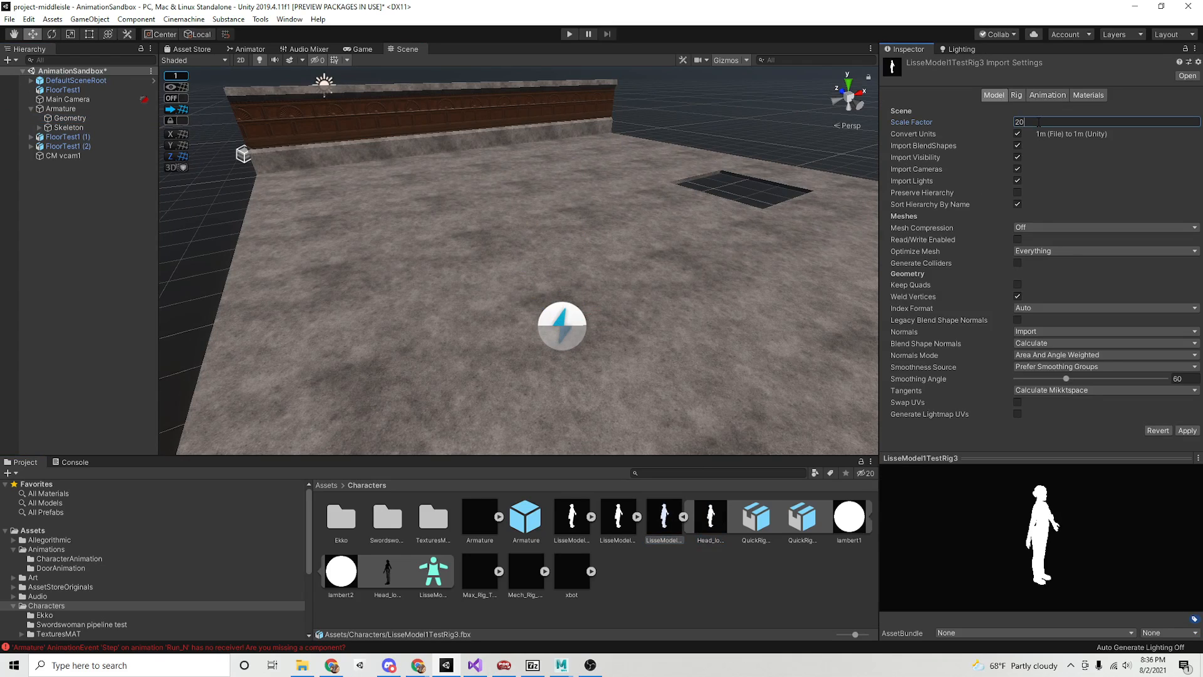
{"action": "left_click", "coordinate": [1185, 431]}
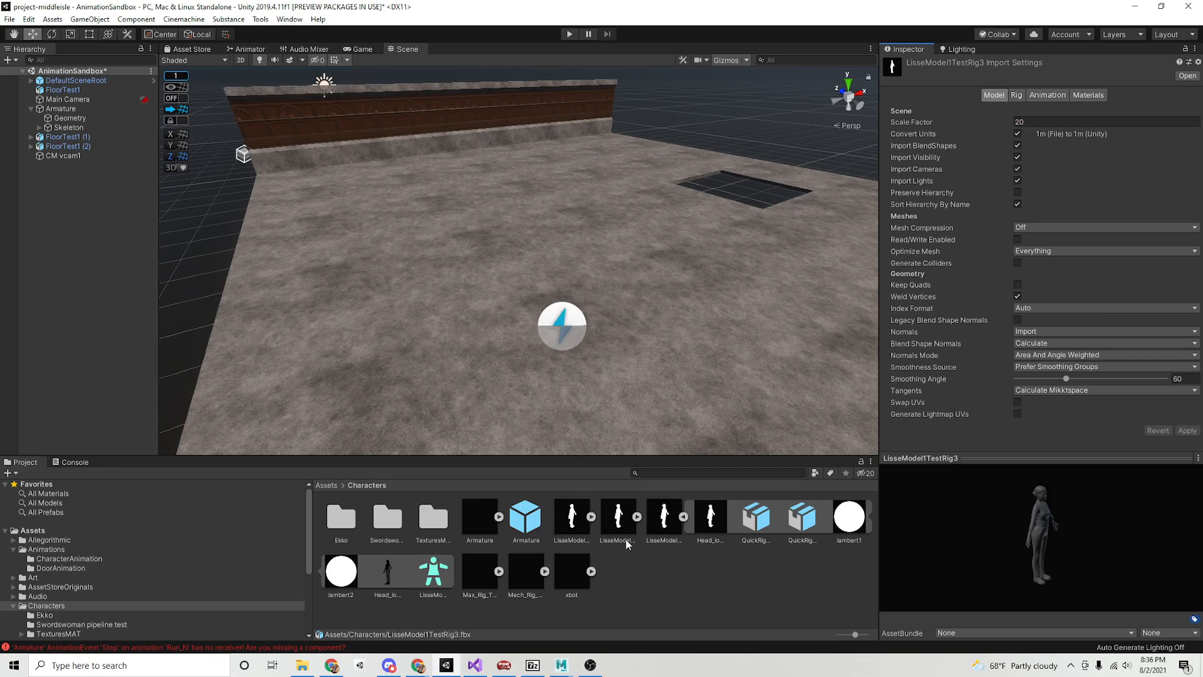
{"action": "left_click_drag", "start_coordinate": [666, 526], "coordinate": [75, 120]}
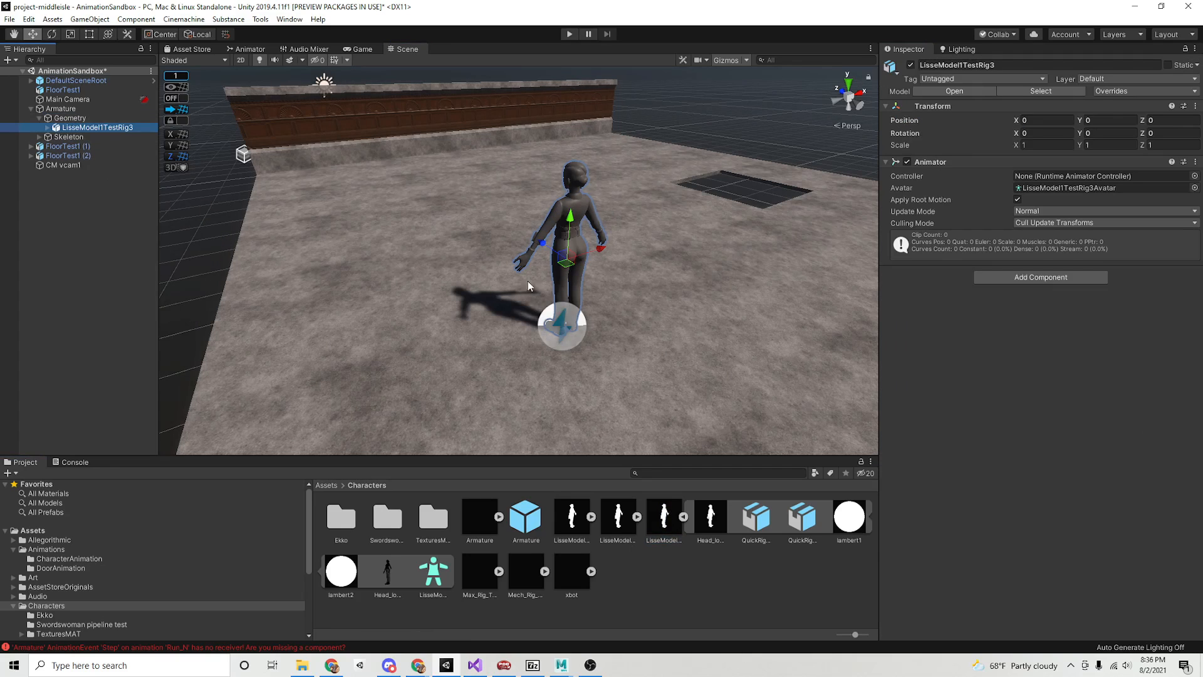
Assign LisseModel1TestRig3Avatar as the avatar of the Armature's Animator.
{"action": "left_click", "coordinate": [76, 109]}
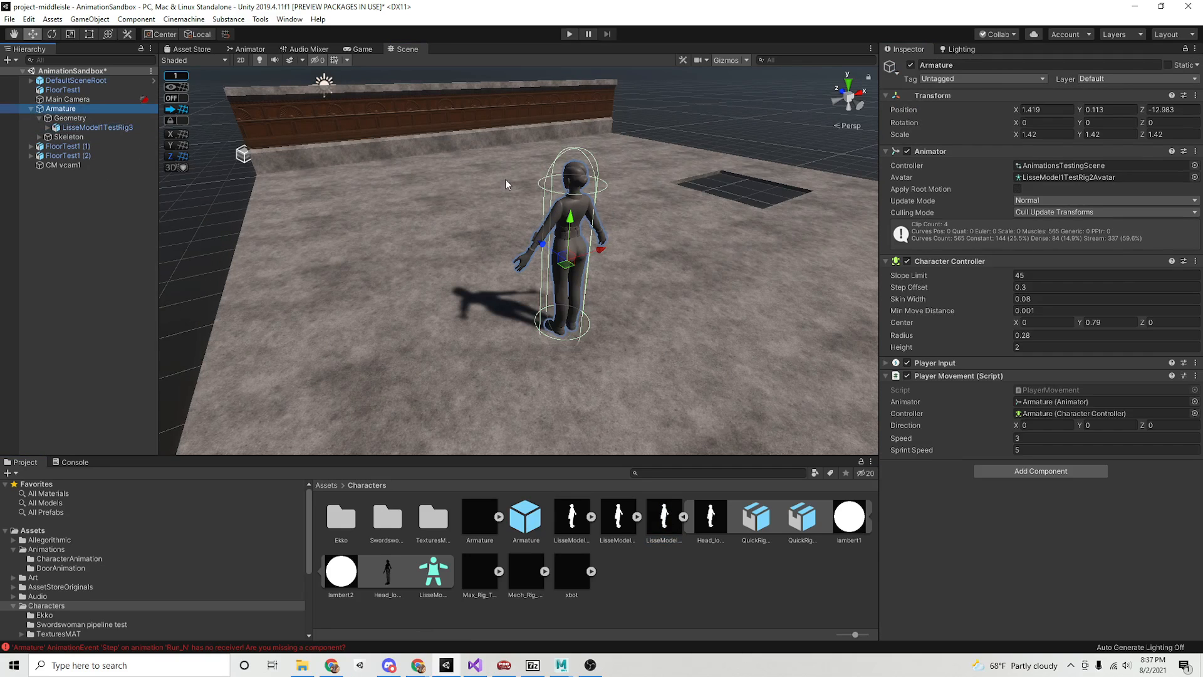
{"action": "left_click", "coordinate": [1194, 177]}
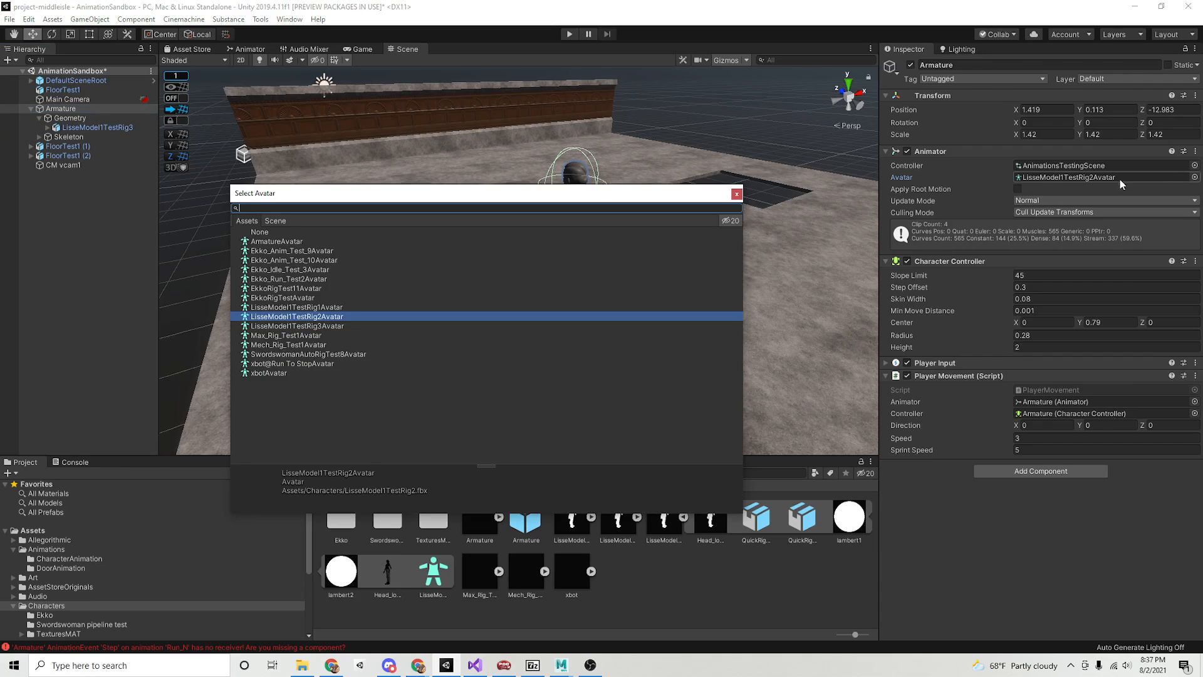
{"action": "double_click", "coordinate": [347, 323]}
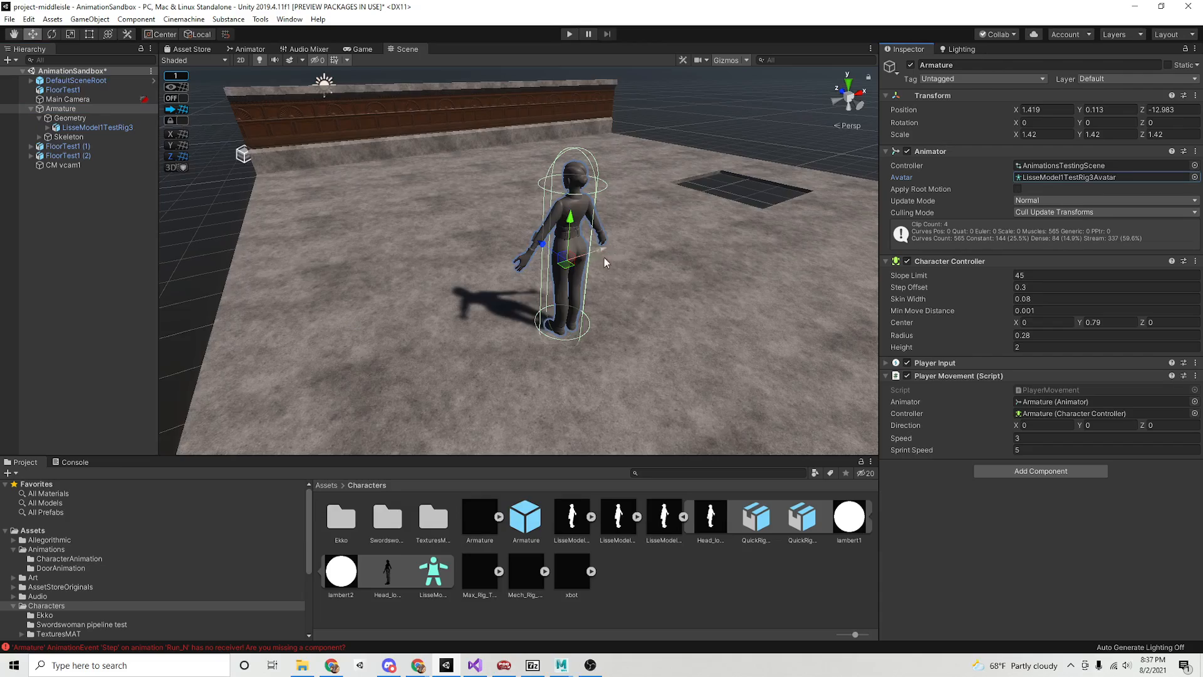
Enter Play mode and move the character around the floor in several directions to check the running and walking animations.
{"action": "right_click_drag", "start_coordinate": [604, 257], "coordinate": [750, 298]}
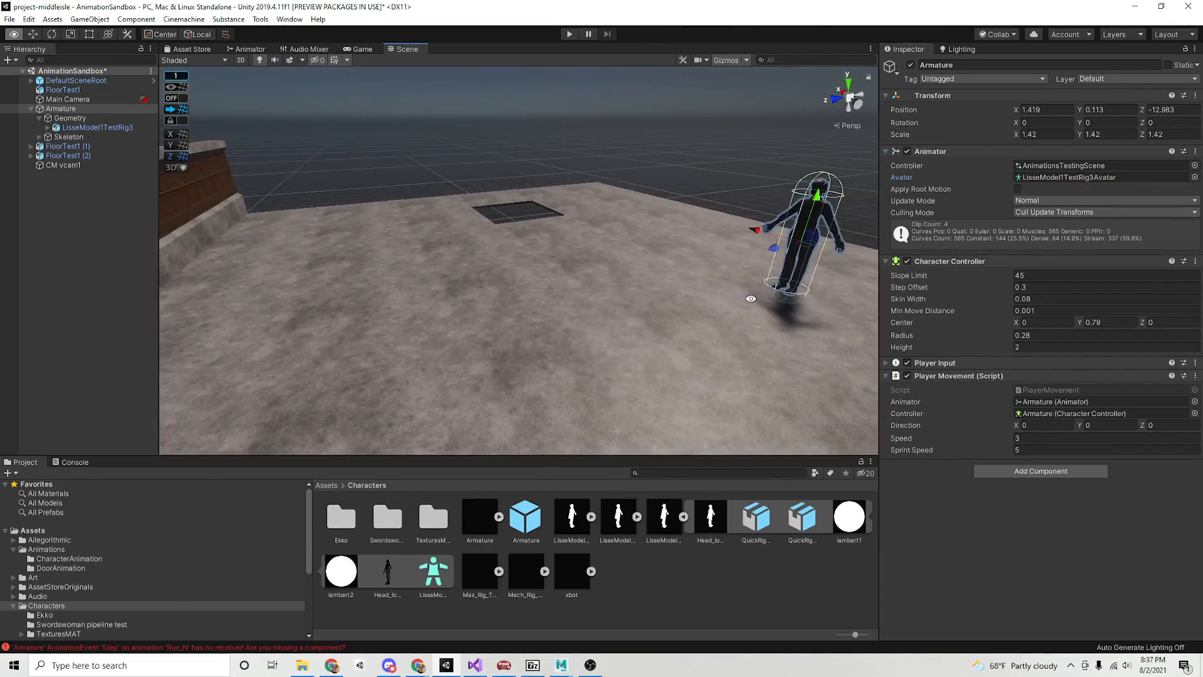
{"action": "left_click_drag", "start_coordinate": [751, 299], "coordinate": [551, 339], "text": "alt"}
{"action": "right_click_drag", "start_coordinate": [552, 339], "coordinate": [612, 325], "text": "alt"}
{"action": "left_click", "coordinate": [569, 34]}
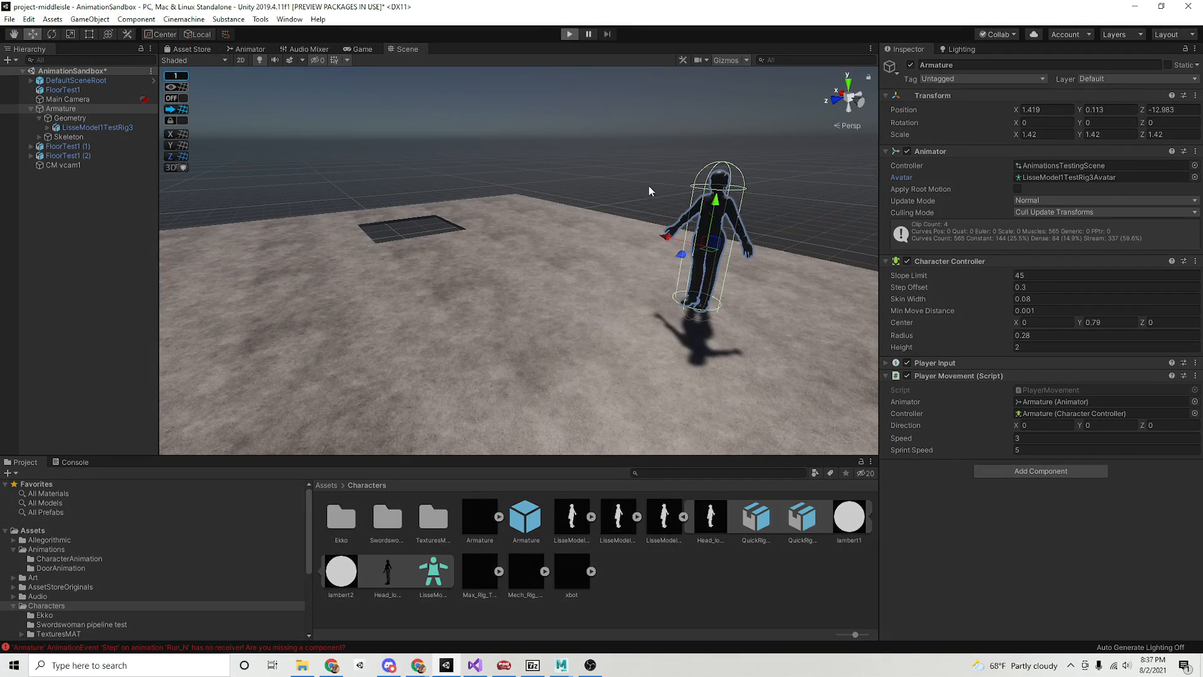
{"action": "key", "text": "a"}
{"action": "key", "text": "shift"}
{"action": "key", "text": "d"}
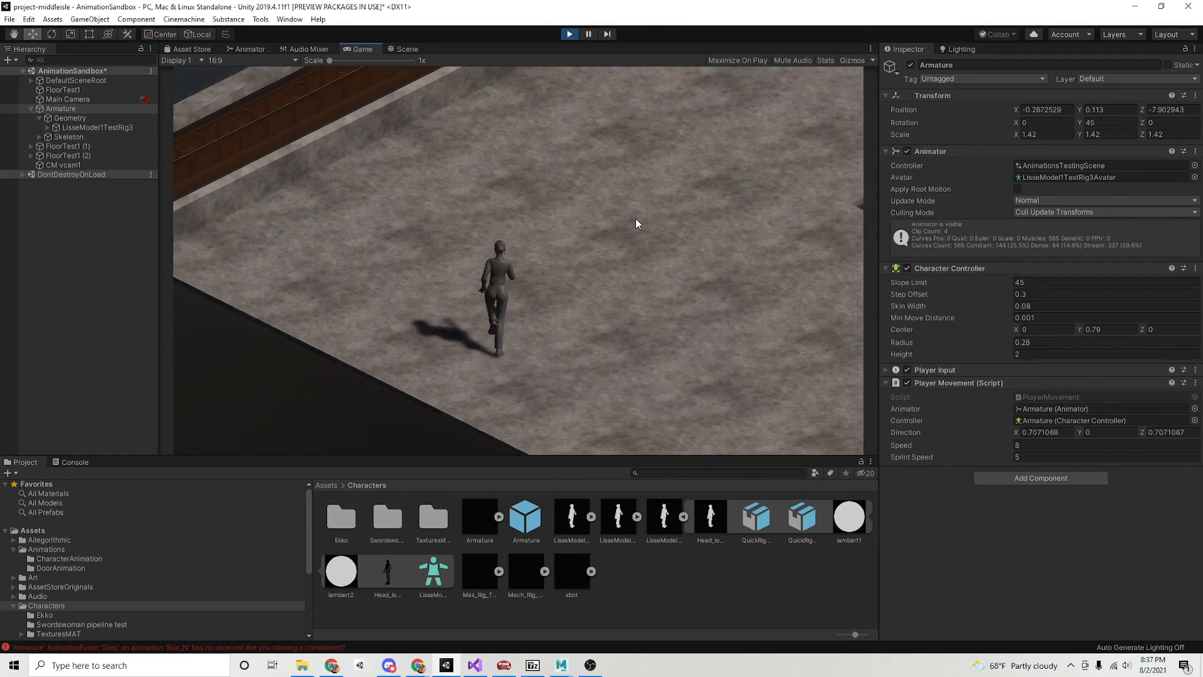
{"action": "key", "text": "s"}
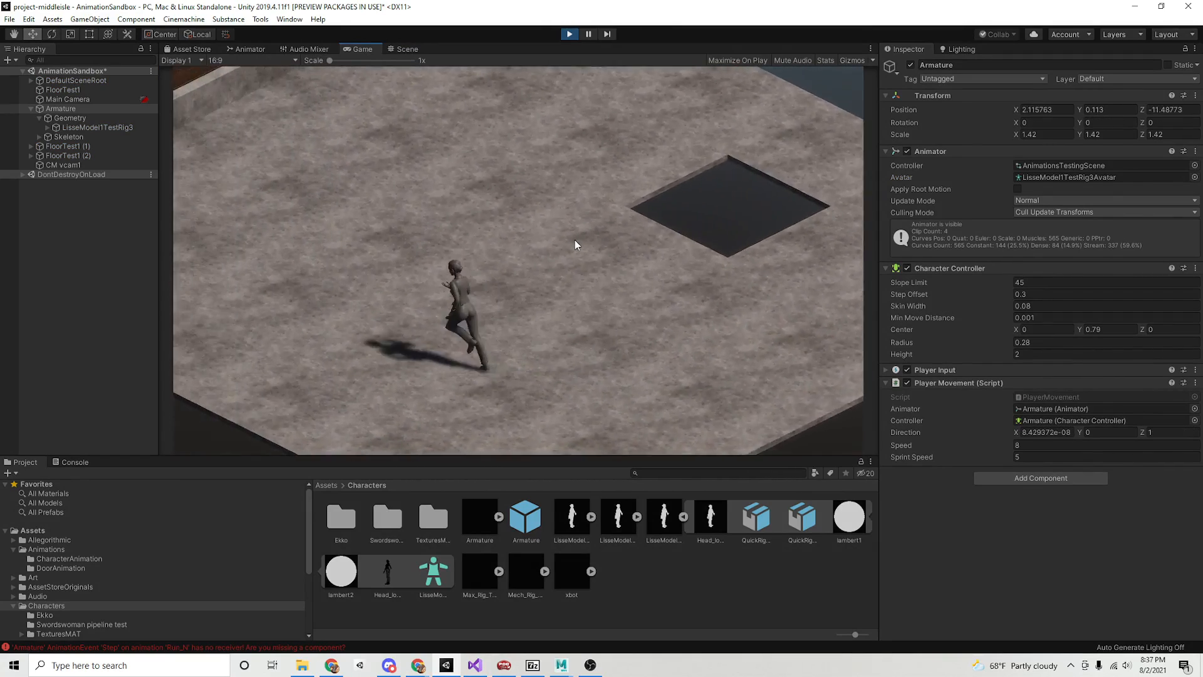
{"action": "key", "text": "d"}
{"action": "key", "text": "w"}
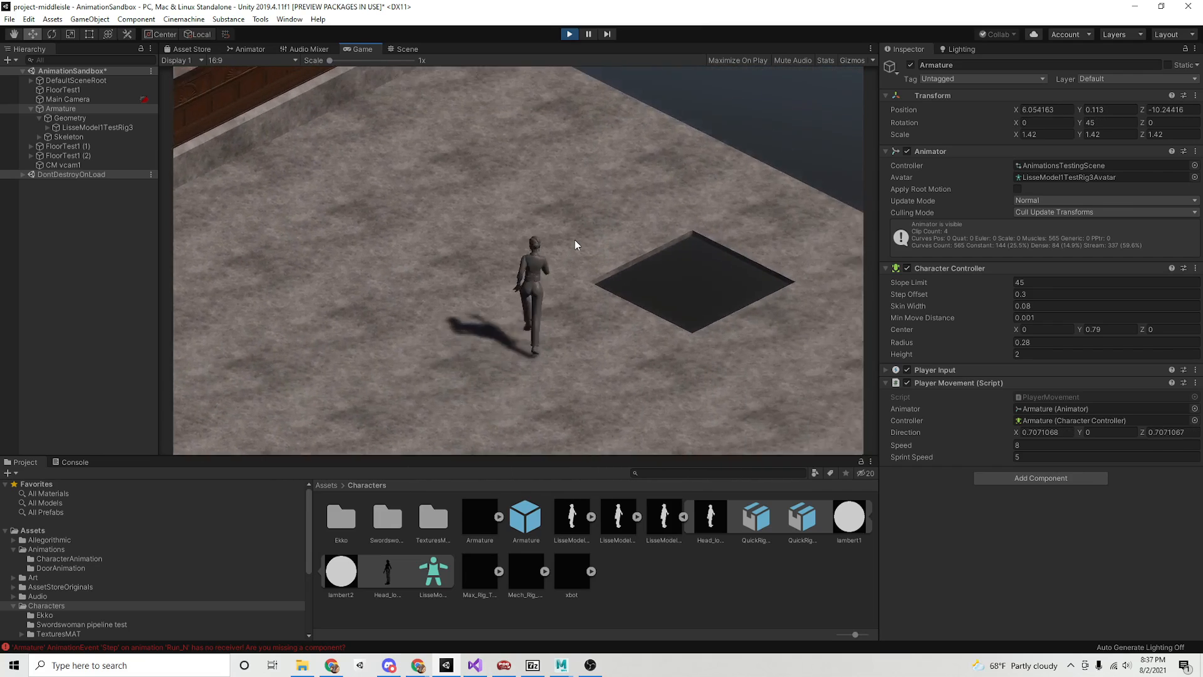
{"action": "key", "text": "d"}
{"action": "key", "text": "s"}
{"action": "key", "text": "a"}
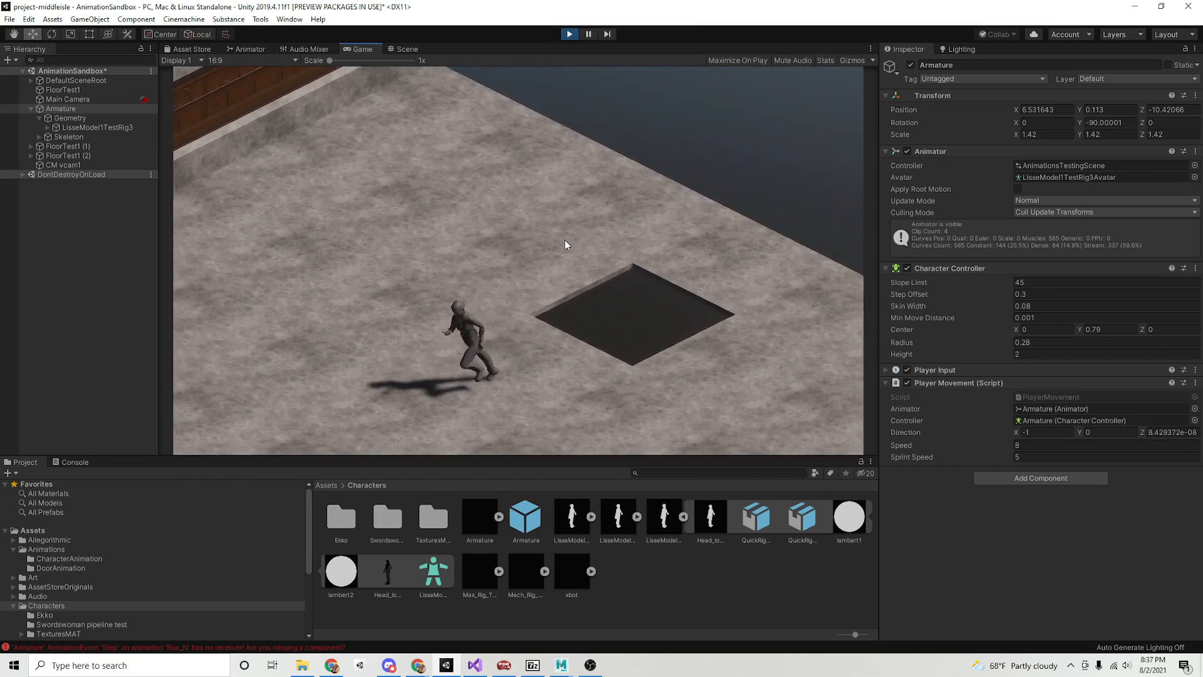
{"action": "key", "text": "d"}
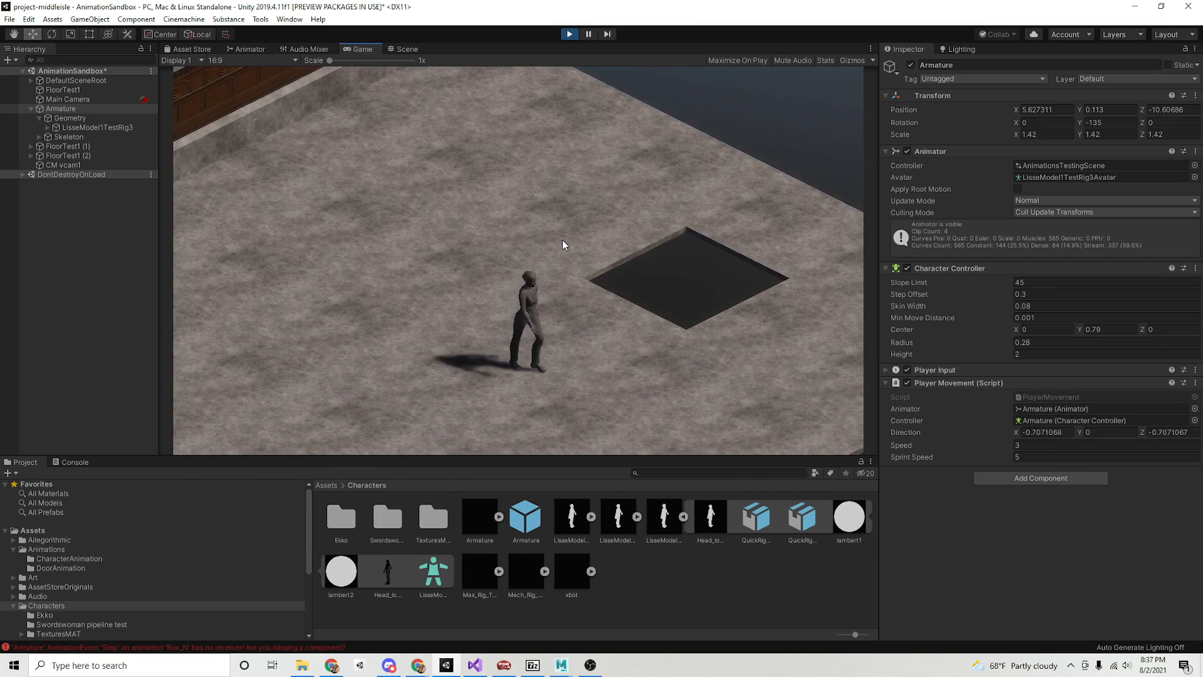
{"action": "key", "text": "s"}
{"action": "key", "text": "d"}
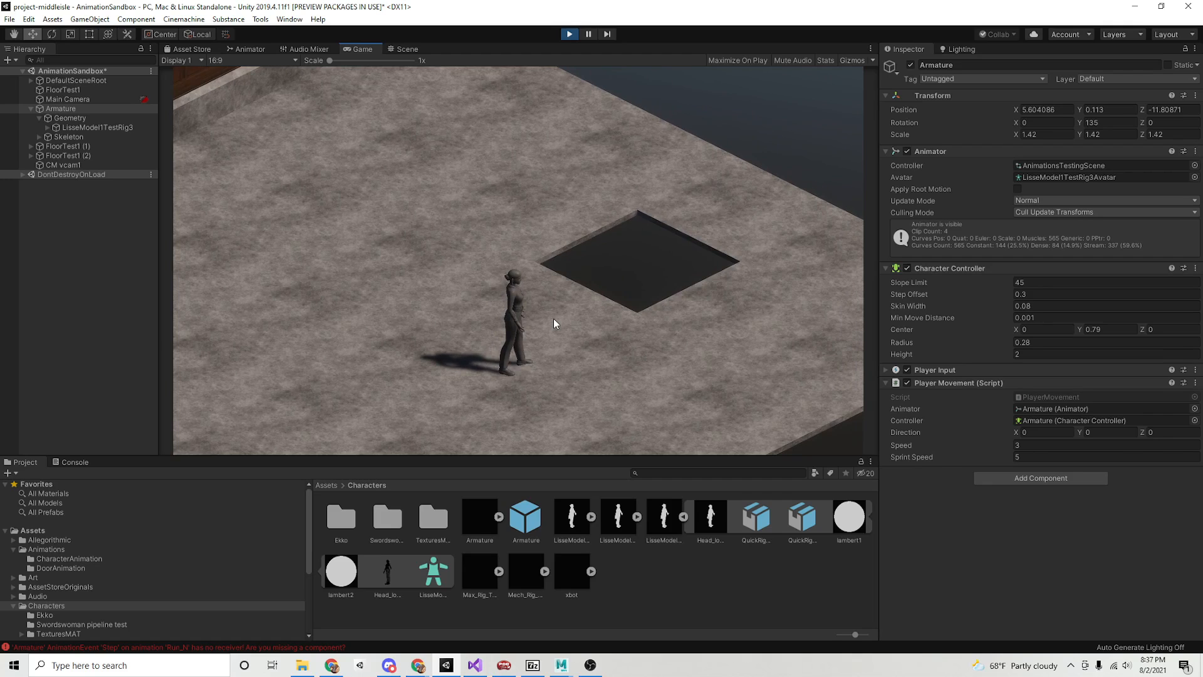
{"action": "key", "text": "s"}
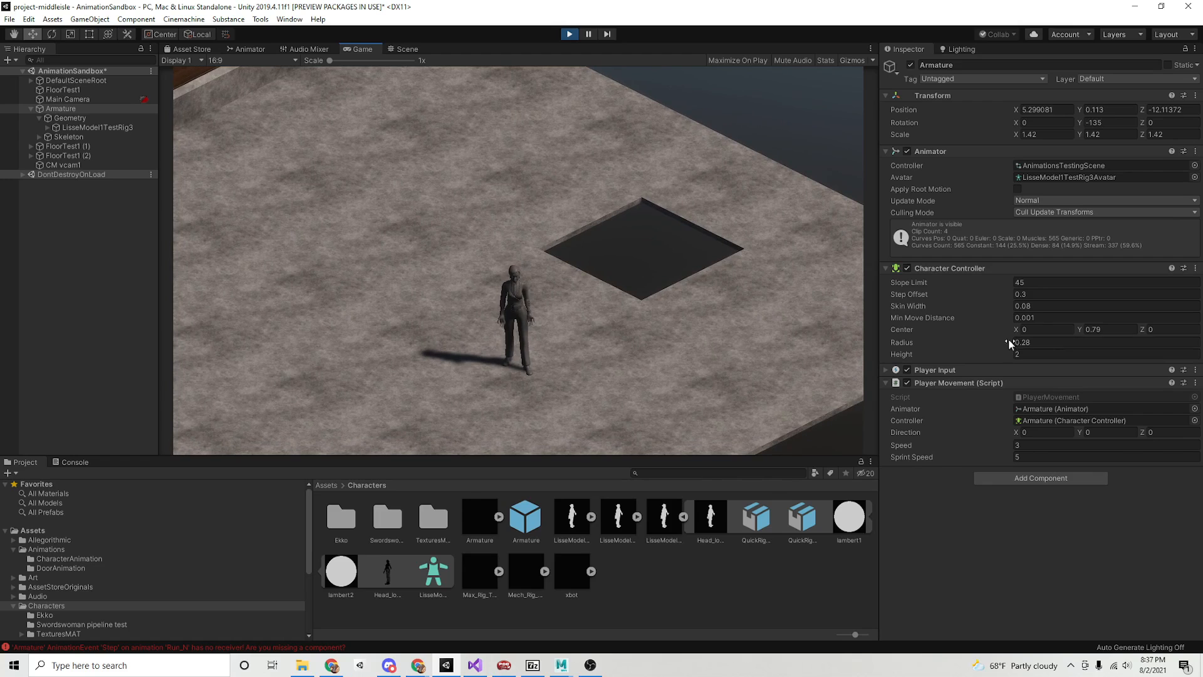
Reduce the CM vcam1 virtual camera's orthographic size to 2.02 for a closer view of the character.
{"action": "left_click", "coordinate": [85, 164]}
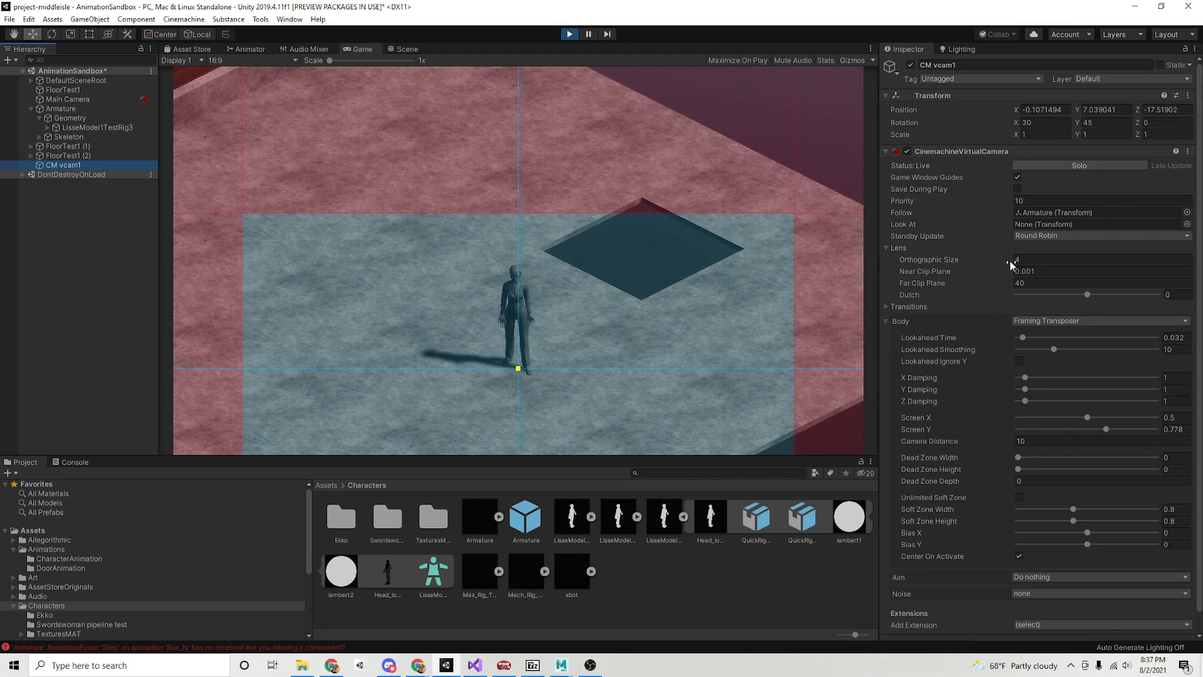
{"action": "left_click_drag", "start_coordinate": [1009, 264], "coordinate": [969, 251]}
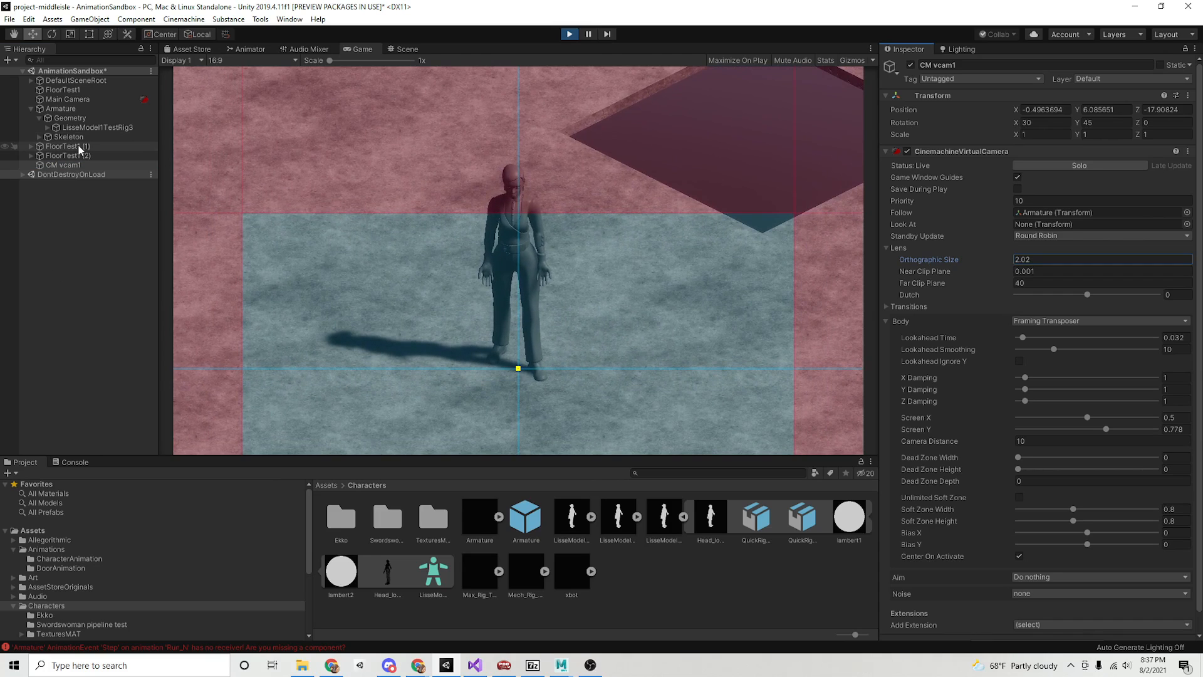
{"action": "left_click", "coordinate": [82, 99]}
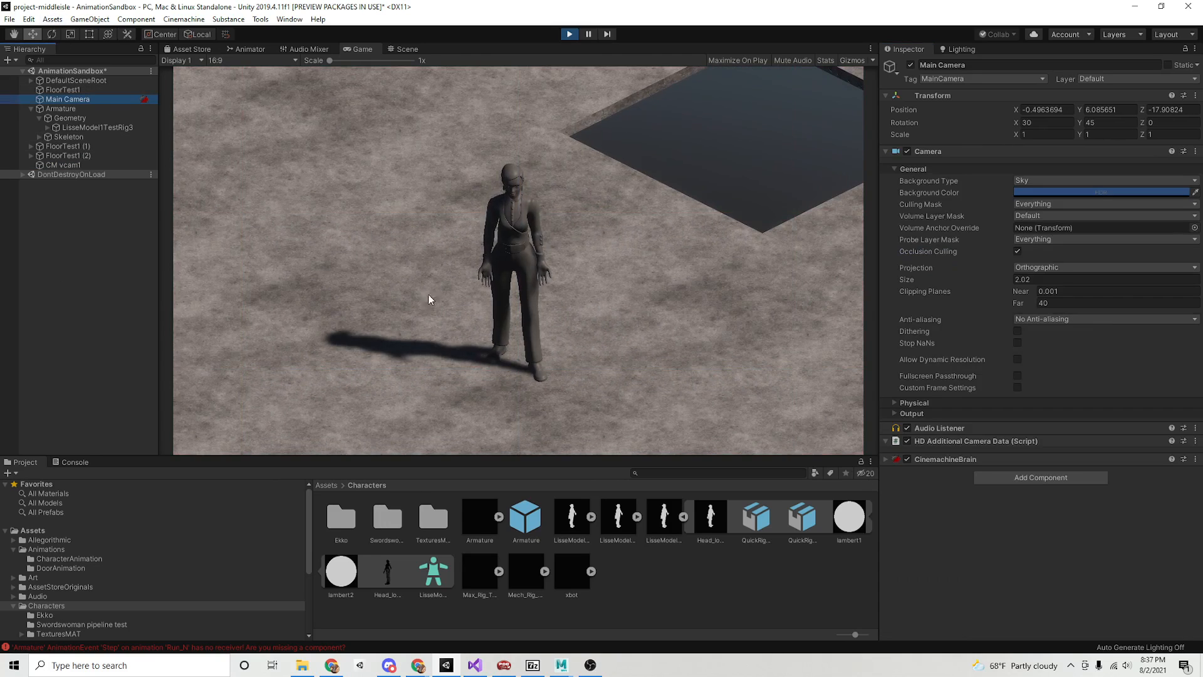
Walk and run the character in different directions at close range to examine how the mesh deforms with the new rig.
{"action": "left_click", "coordinate": [583, 269]}
{"action": "key", "text": "a"}
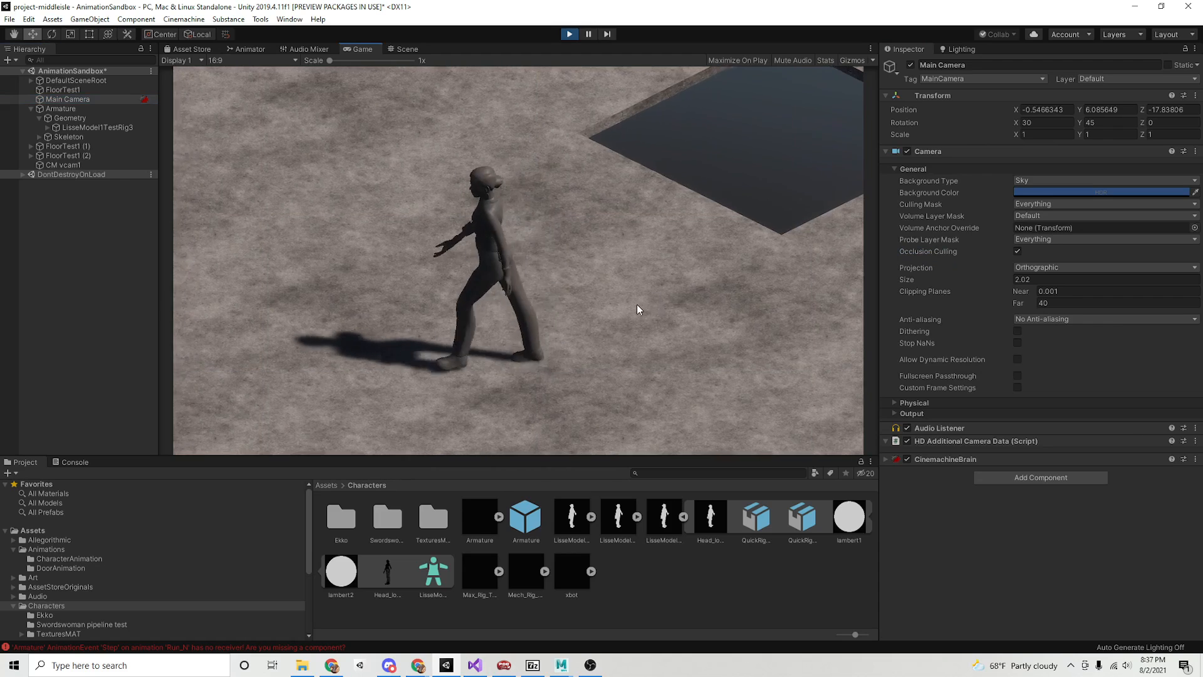
{"action": "key", "text": "s"}
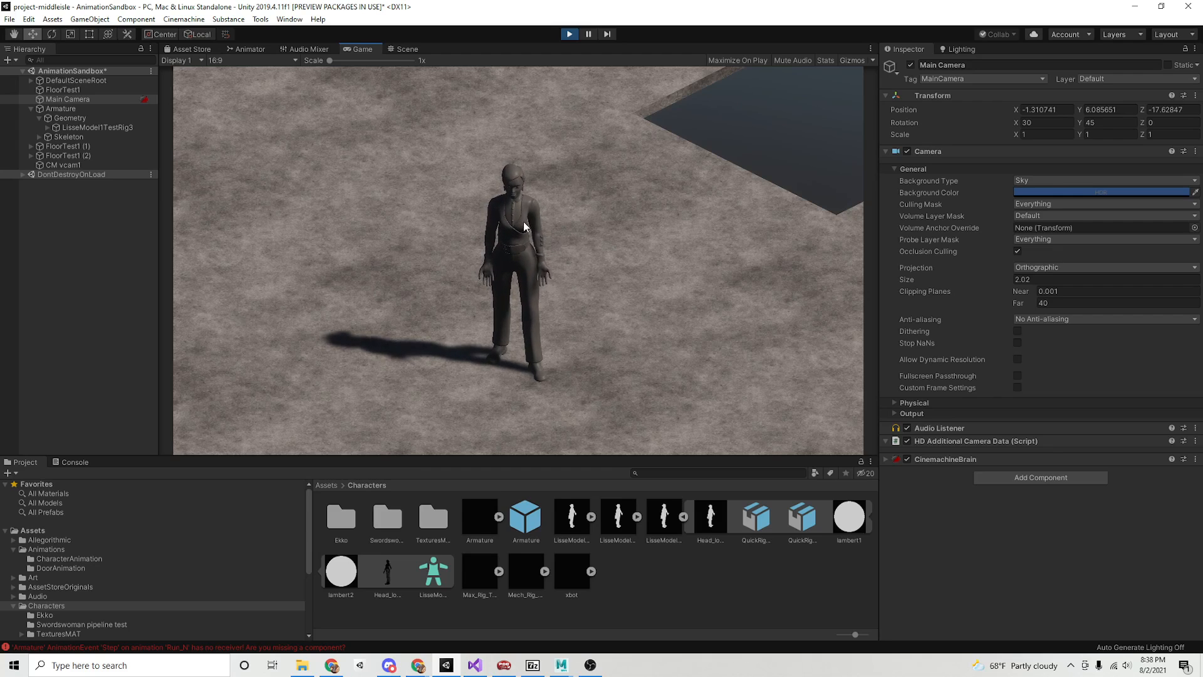
{"action": "key", "text": "a"}
{"action": "key", "text": "s"}
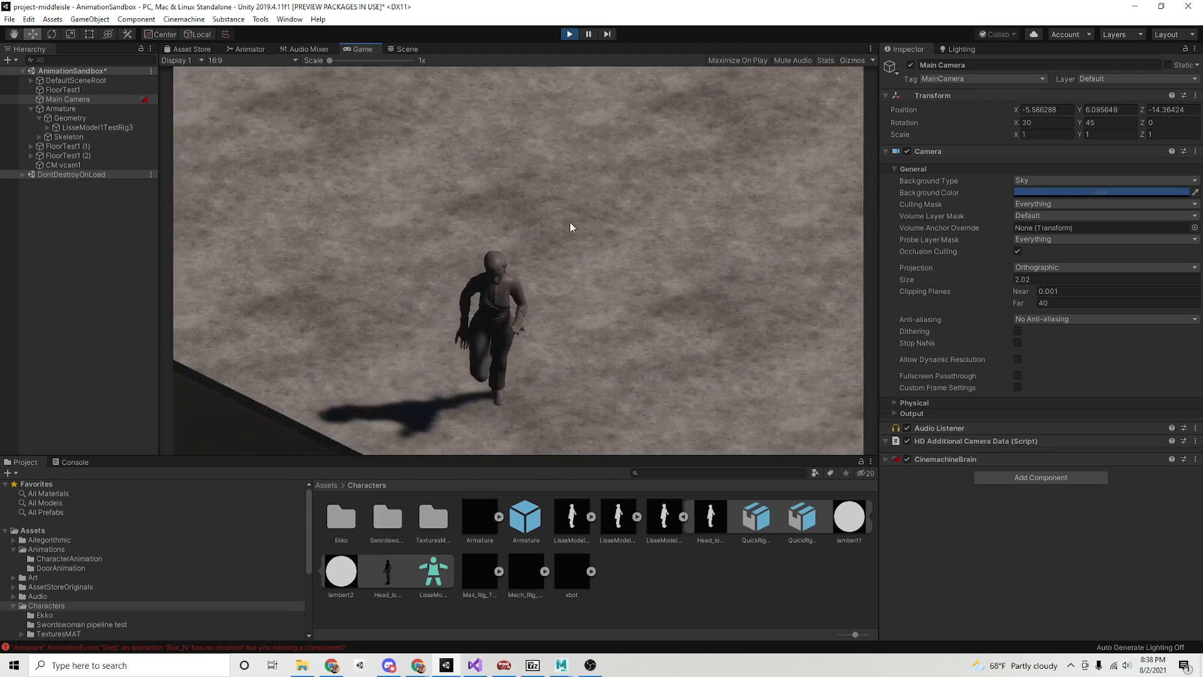
{"action": "key", "text": "d"}
{"action": "key", "text": "w"}
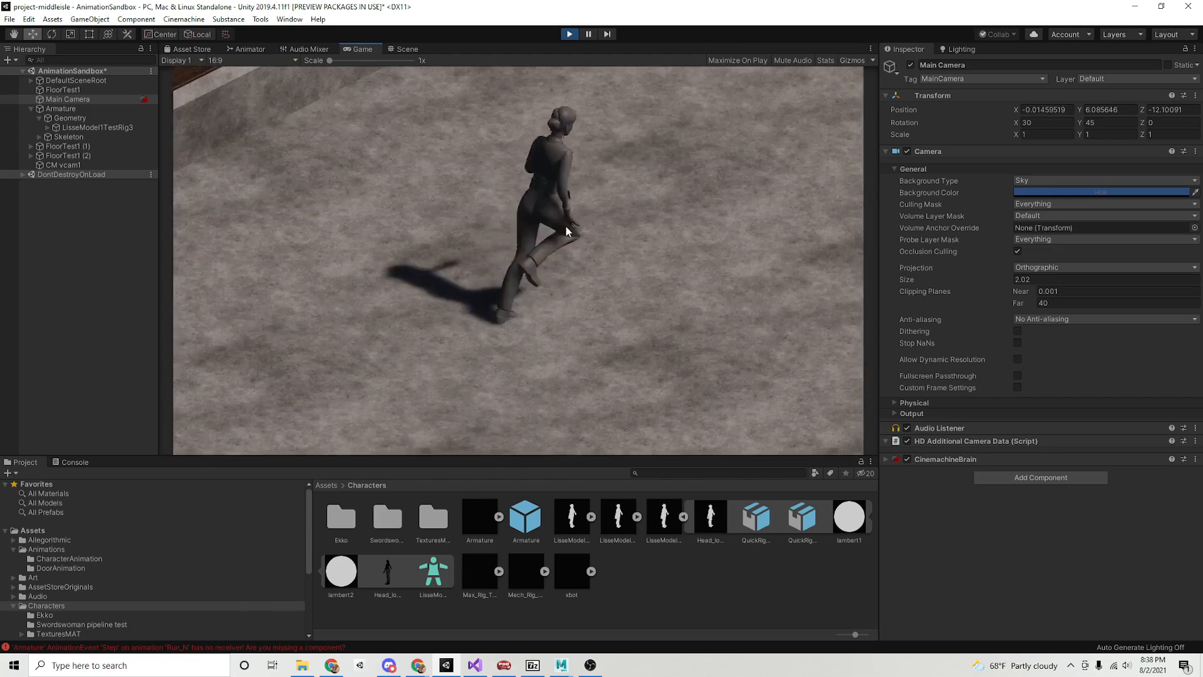
{"action": "key", "text": "s"}
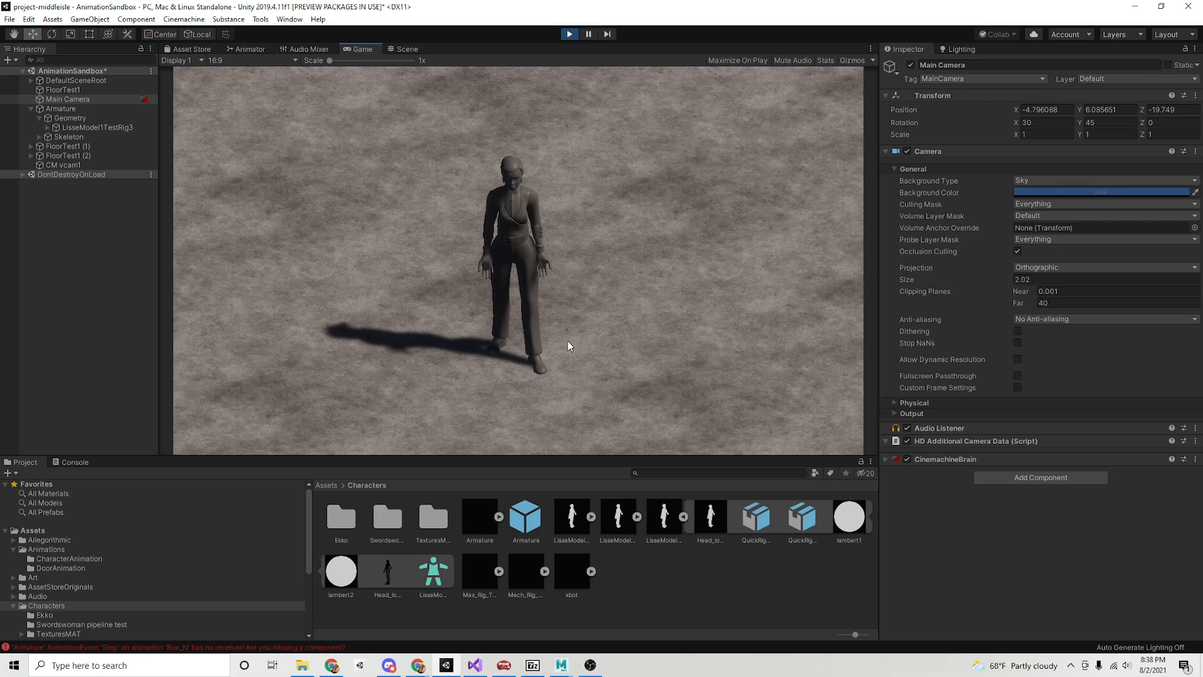
{"action": "key", "text": "a"}
{"action": "key", "text": "d"}
{"action": "key", "text": "s"}
{"action": "key", "text": "w"}
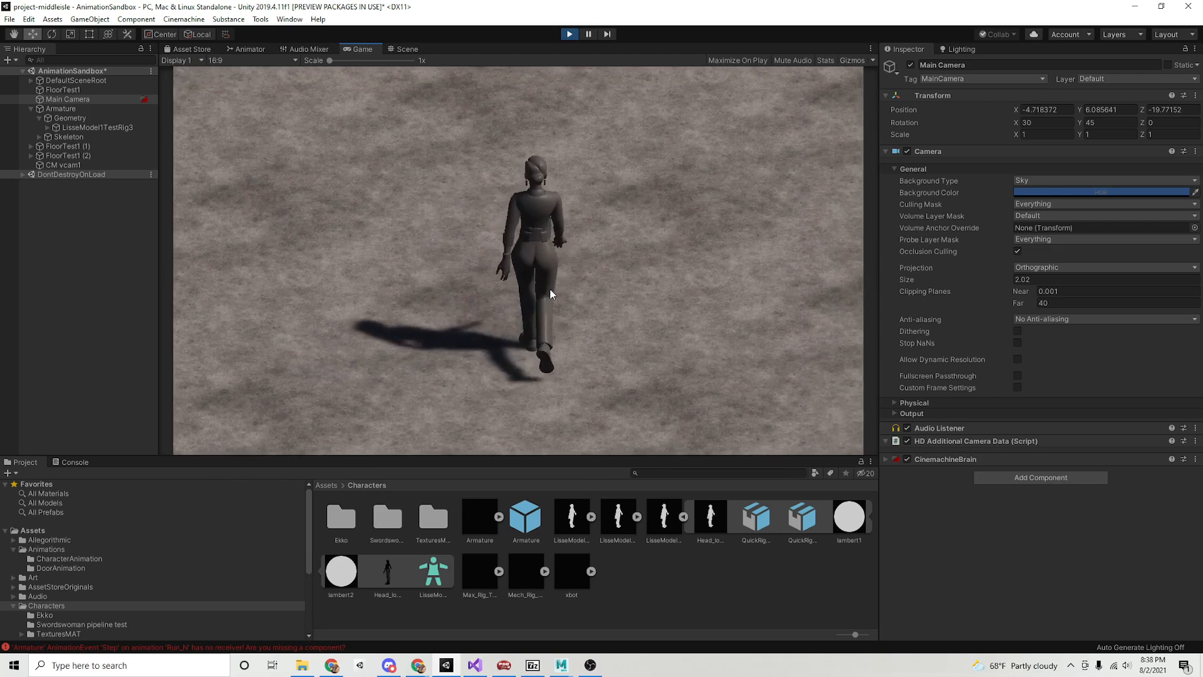
{"action": "key", "text": "d"}
{"action": "key", "text": "s"}
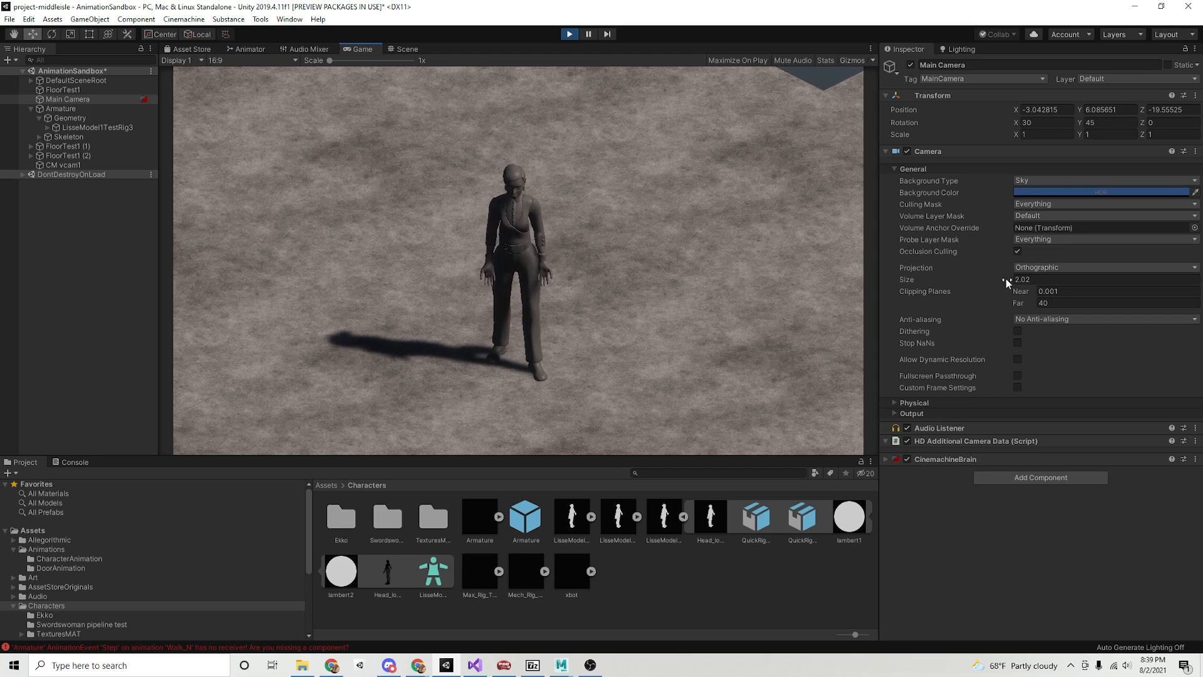
Increase CM vcam1's orthographic size for a wider view and select the Armature.
{"action": "left_click", "coordinate": [88, 166]}
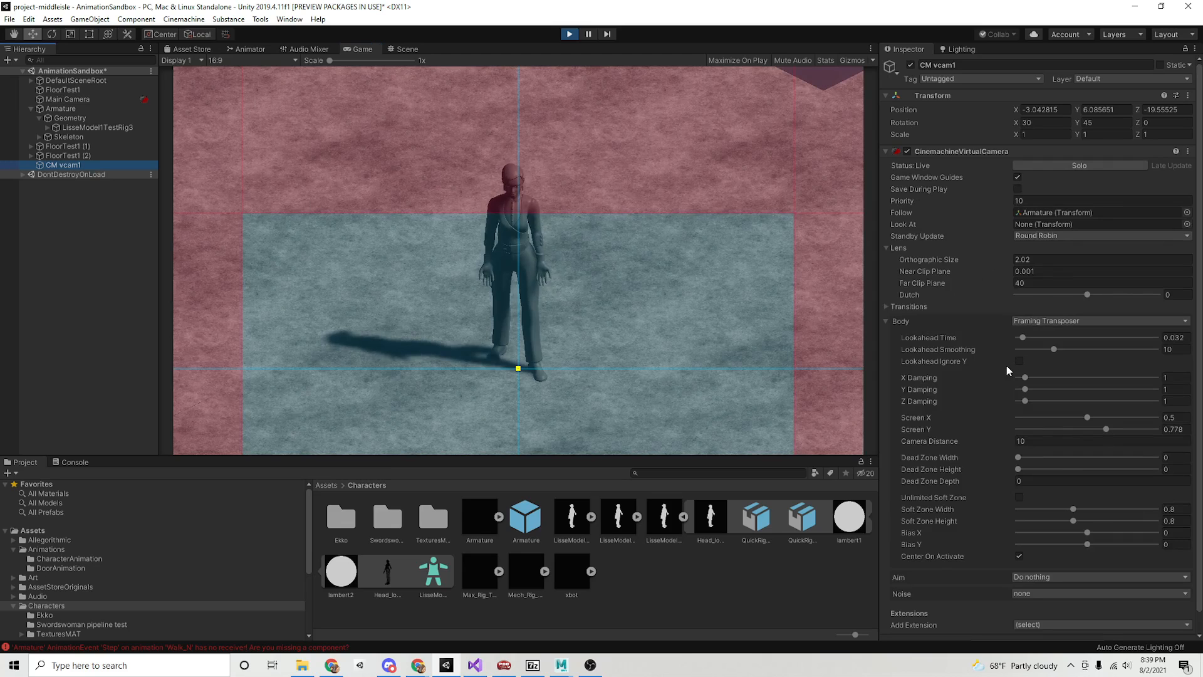
{"action": "left_click_drag", "start_coordinate": [1006, 258], "coordinate": [1019, 257]}
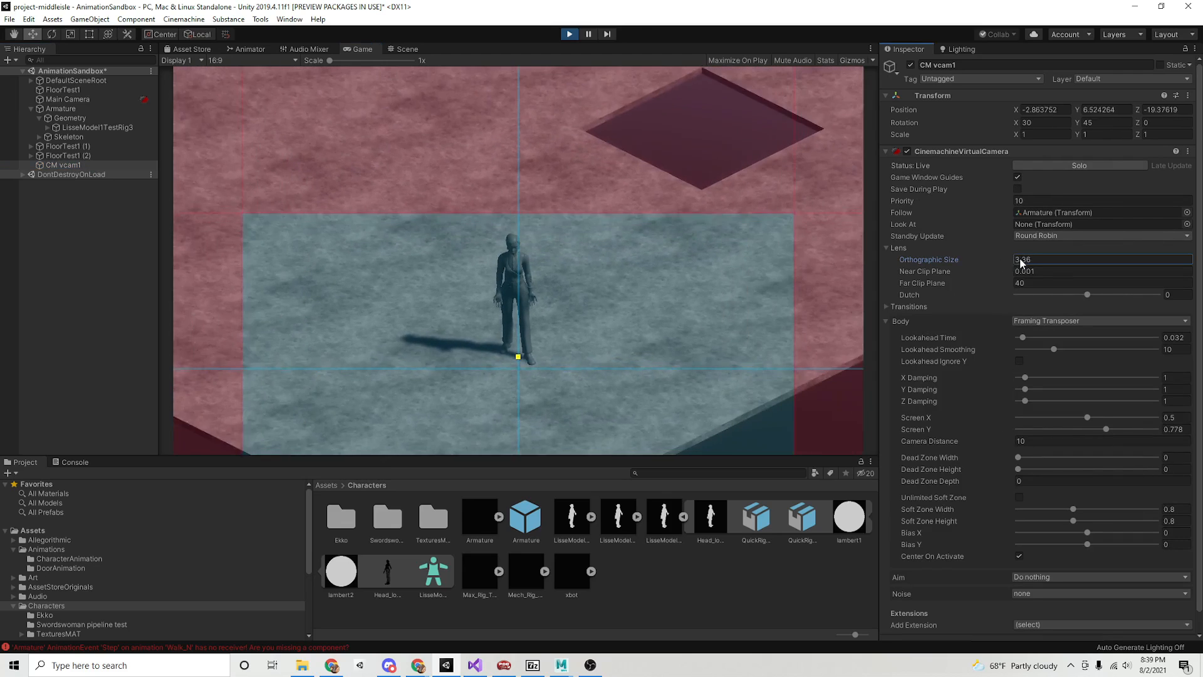
{"action": "left_click", "coordinate": [73, 108]}
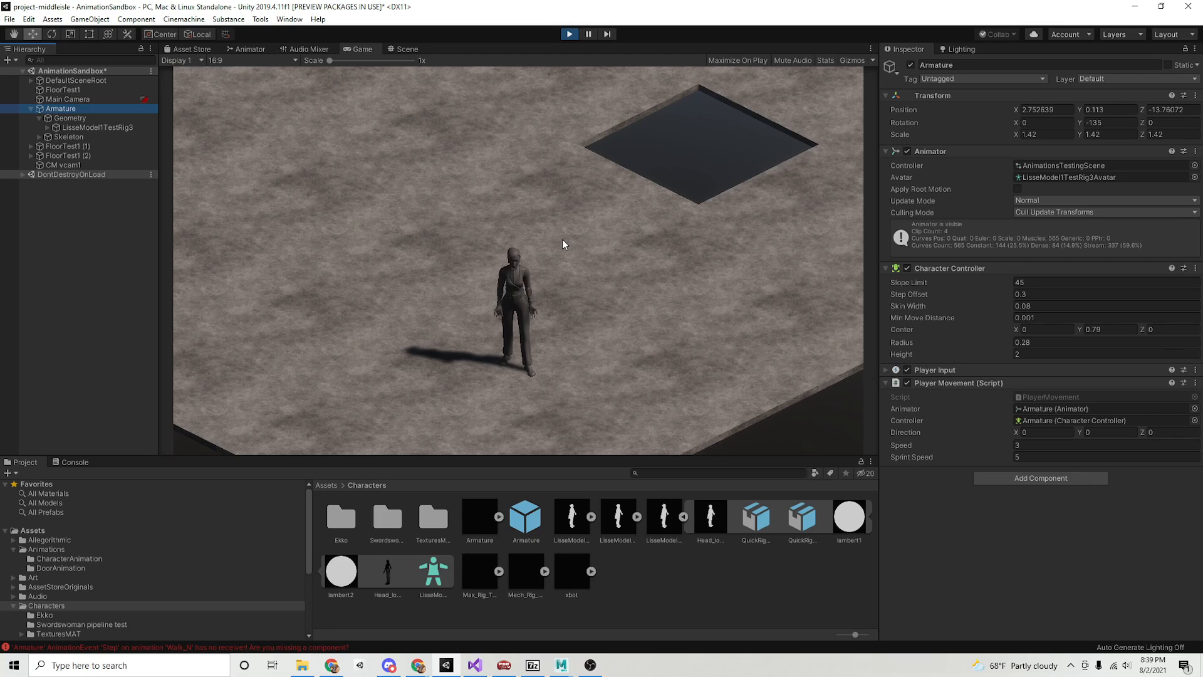
Walk and sprint the character around the floor once more to check its animations, and exit Play mode.
{"action": "left_click", "coordinate": [564, 293]}
{"action": "key", "text": "a"}
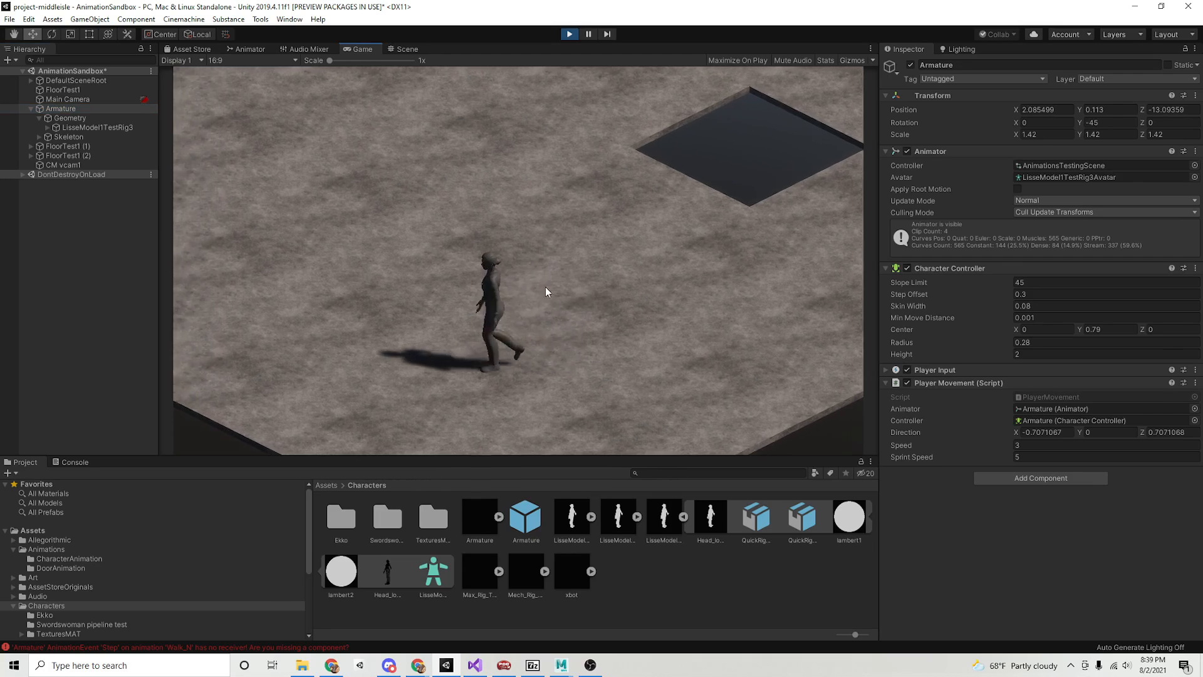
{"action": "key", "text": "w"}
{"action": "key", "text": "shift+a"}
{"action": "key", "text": "shift+w"}
{"action": "key", "text": "shift+d"}
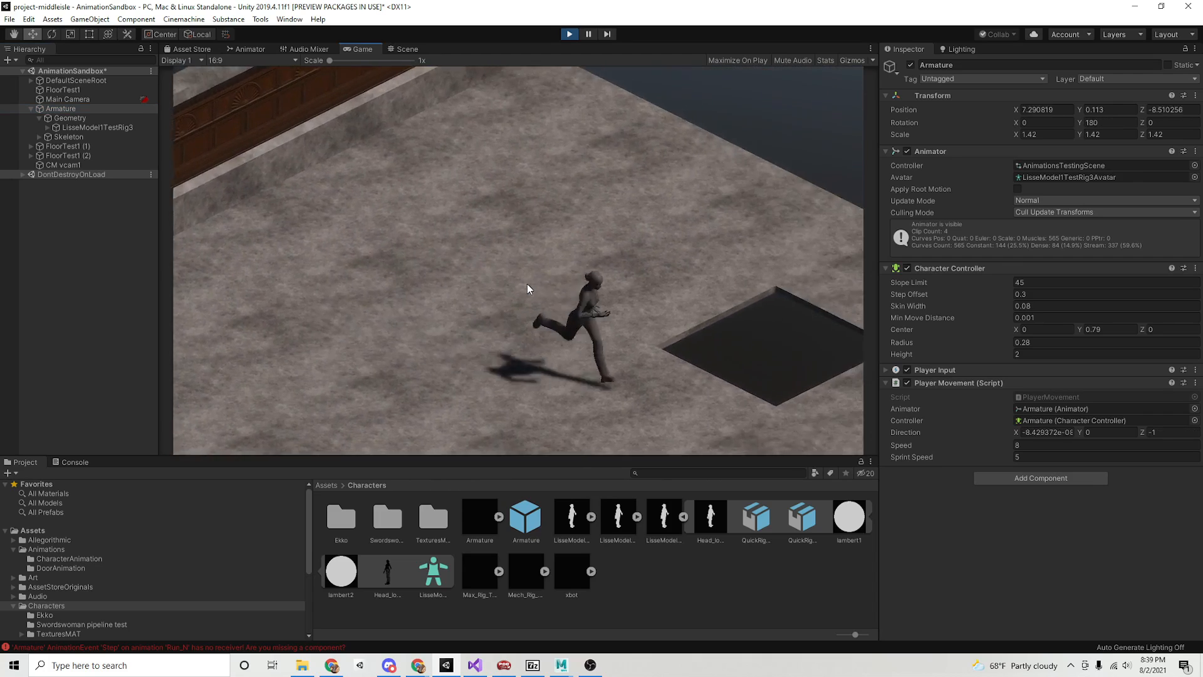
{"action": "key", "text": "shift+s"}
{"action": "key", "text": "shift+a"}
{"action": "key", "text": "shift+d"}
{"action": "key", "text": "shift+w"}
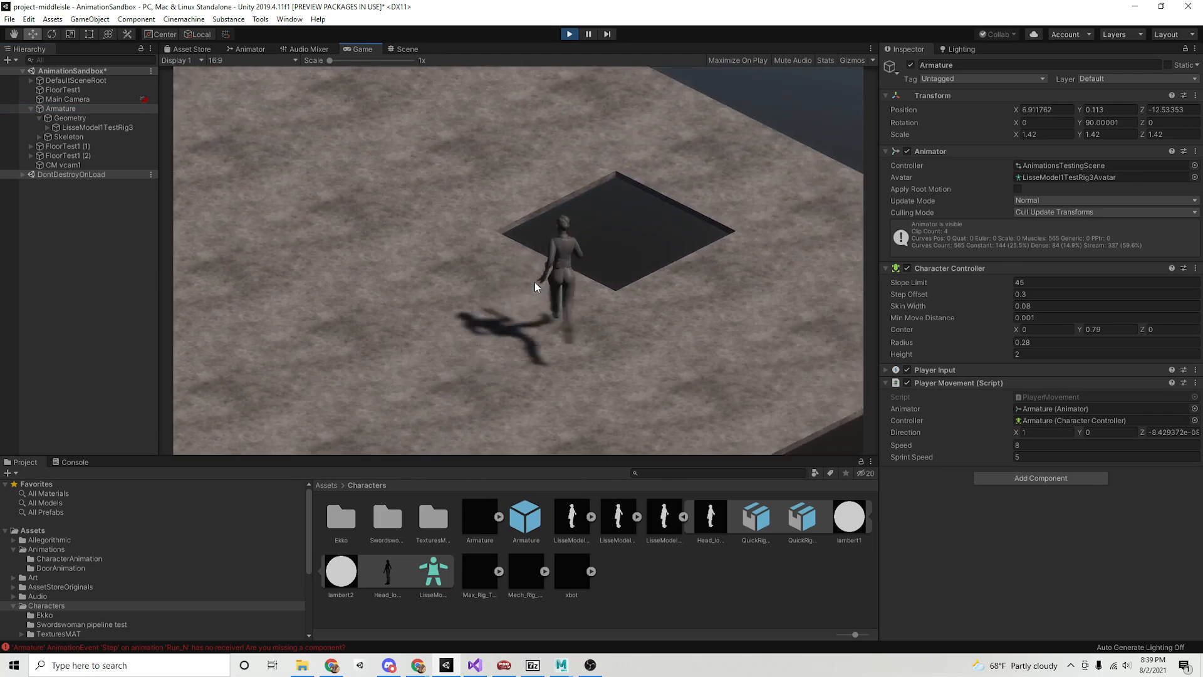
{"action": "key", "text": "shift+a"}
{"action": "key", "text": "shift+s"}
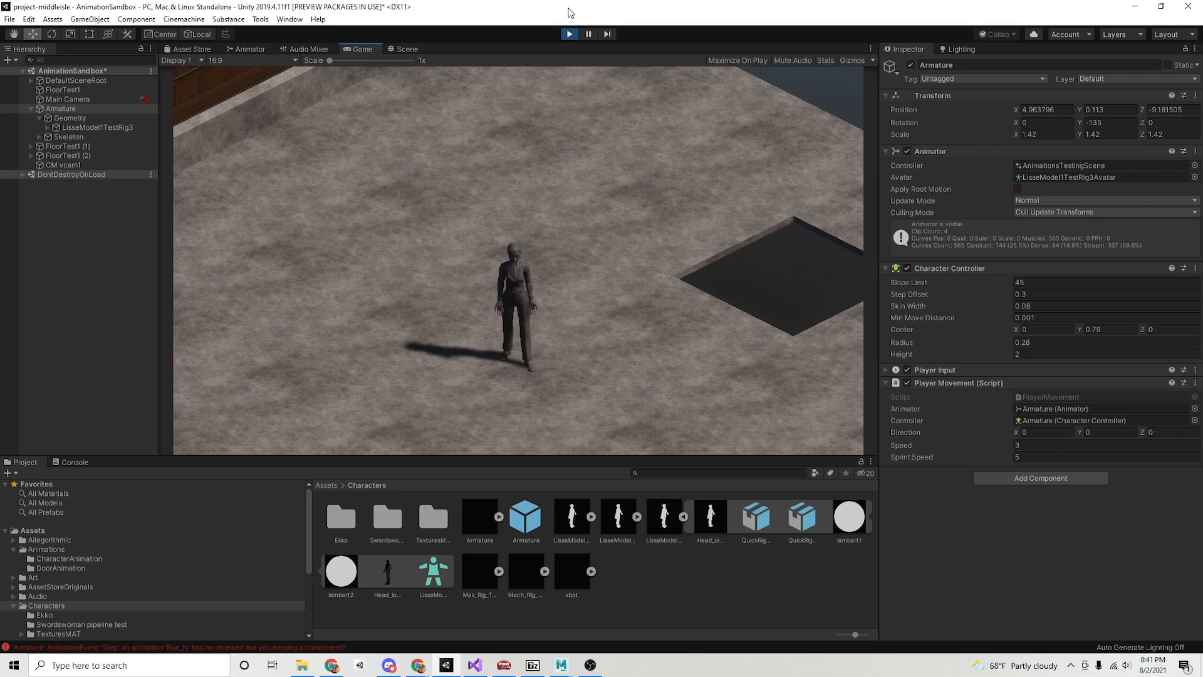
{"action": "left_click", "coordinate": [570, 35]}
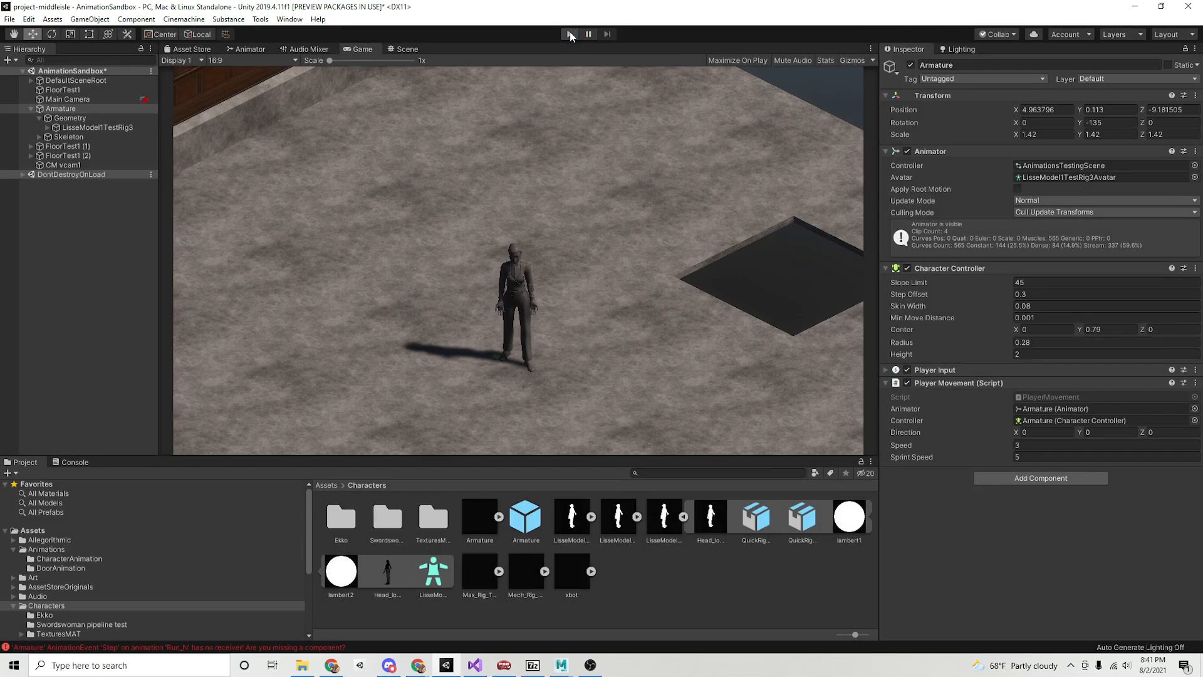